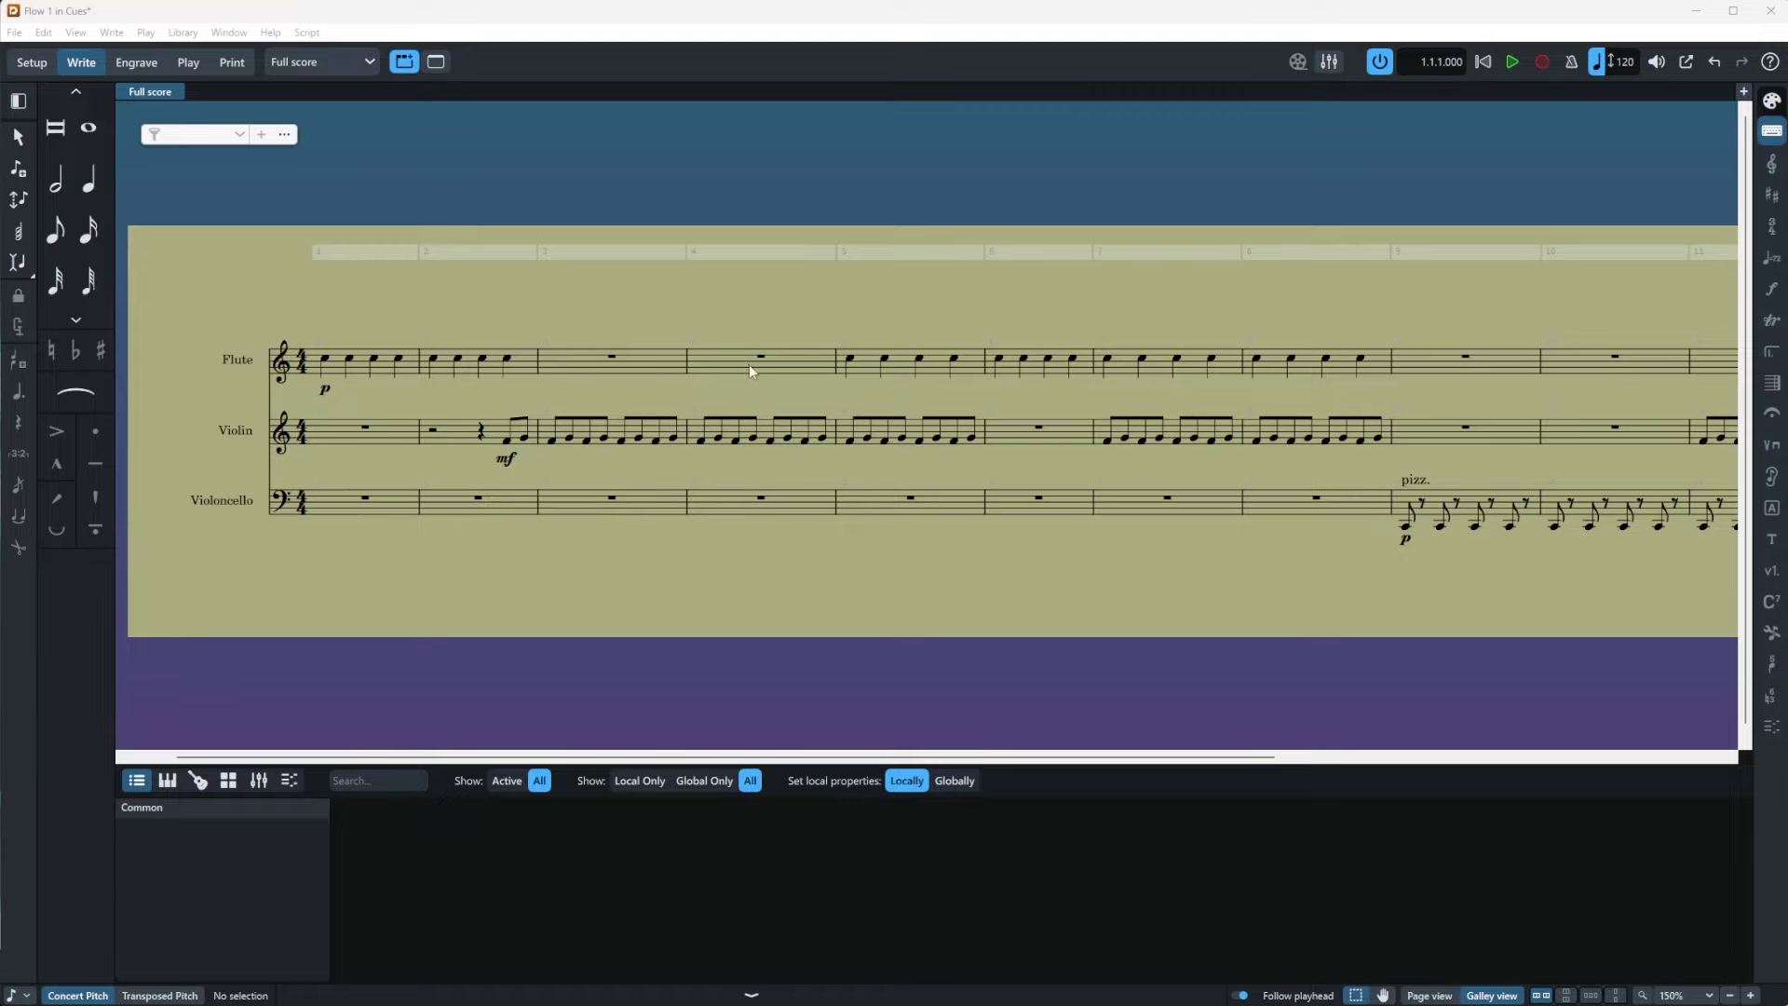
Step: Add a Violin cue to the Flute's empty bar 4 with Shift+U
left_click(719, 368)
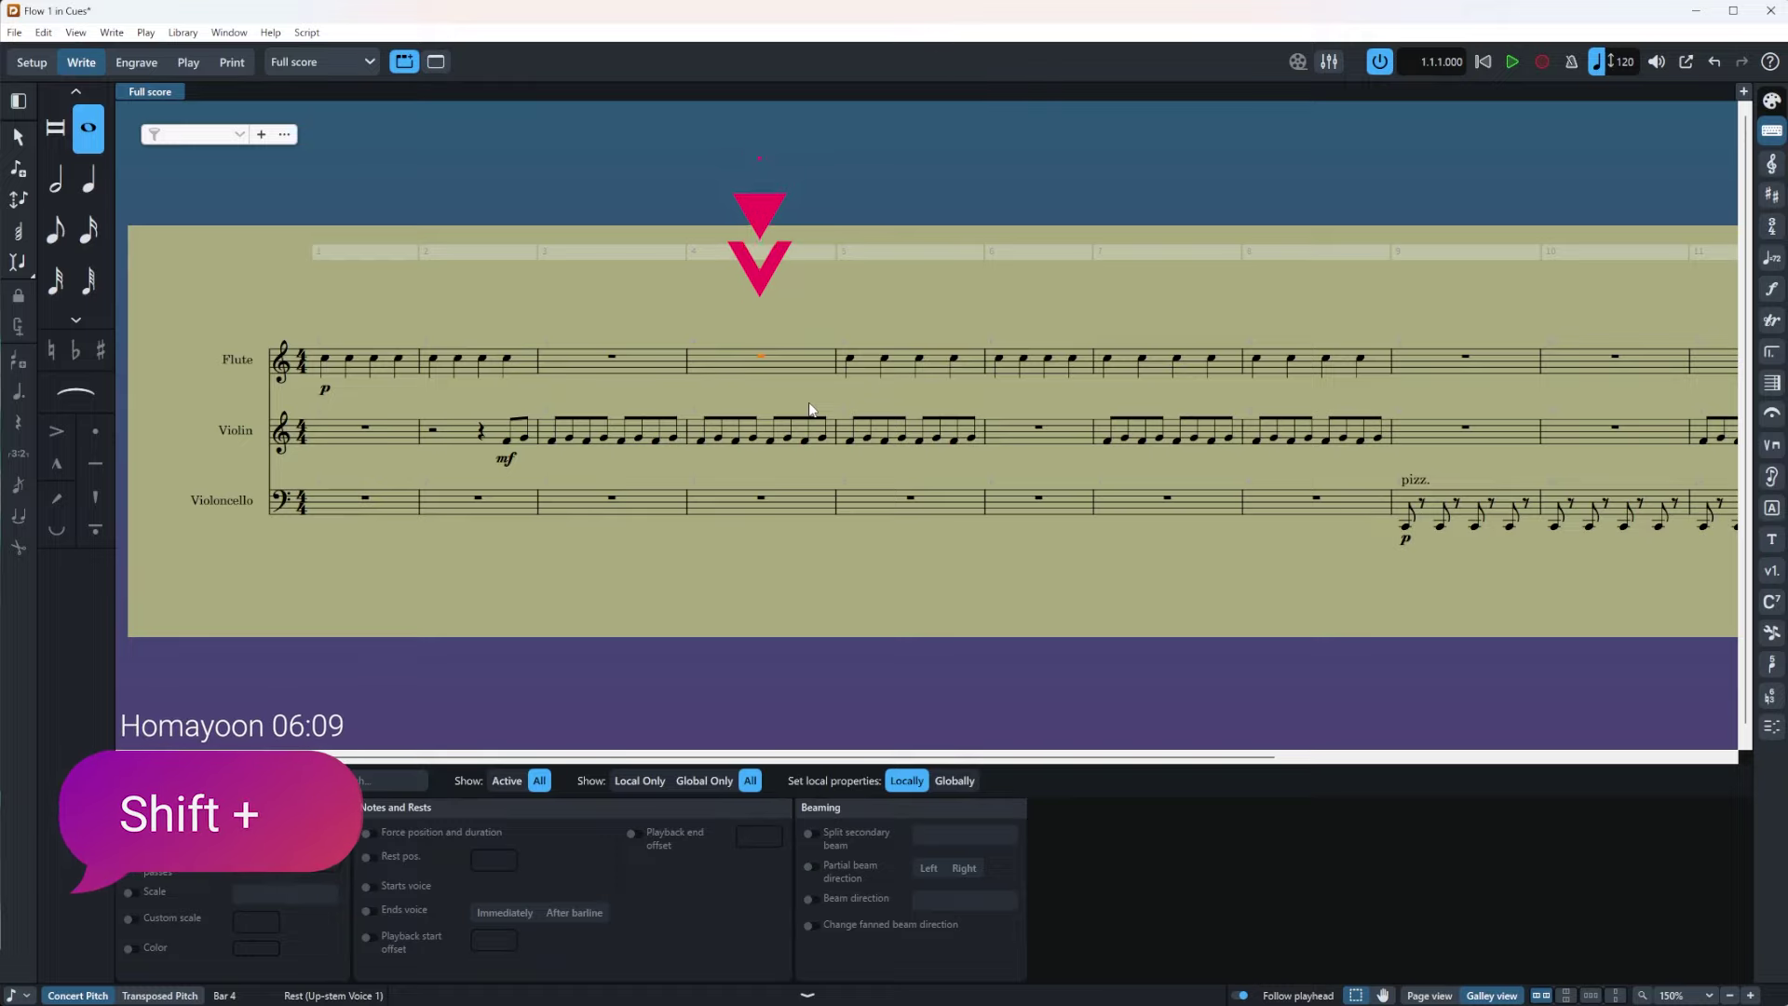
key("shift+u")
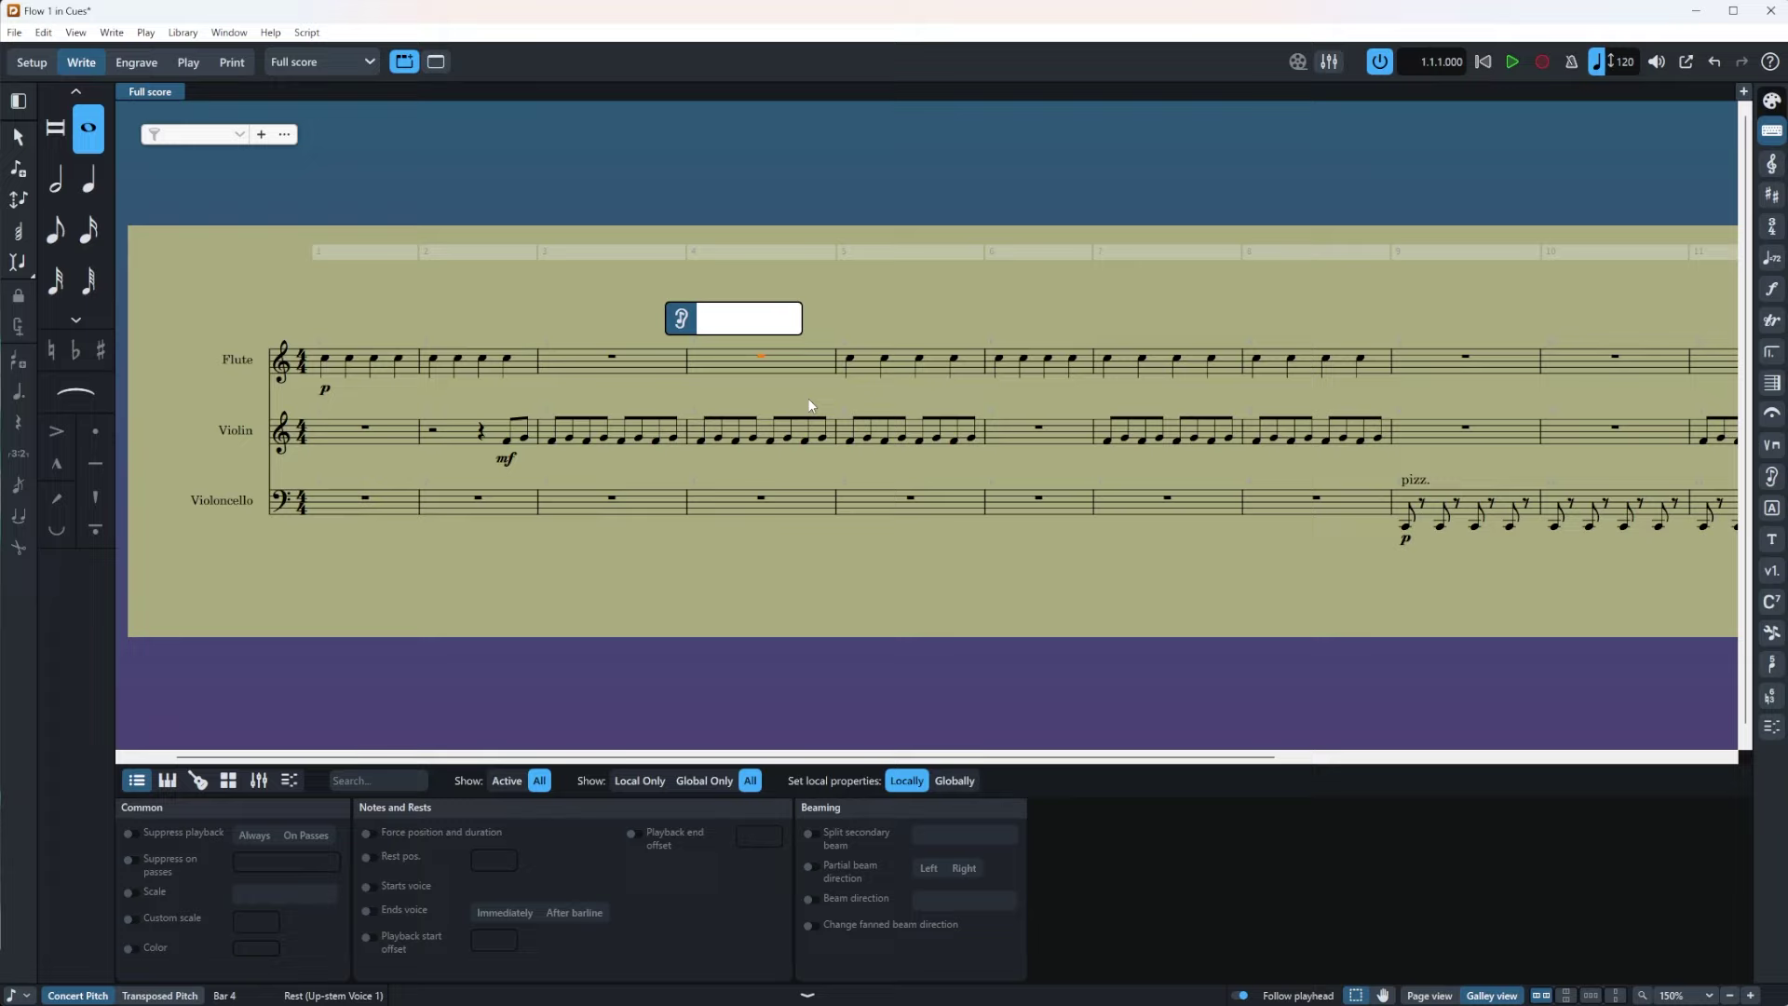
type("vio")
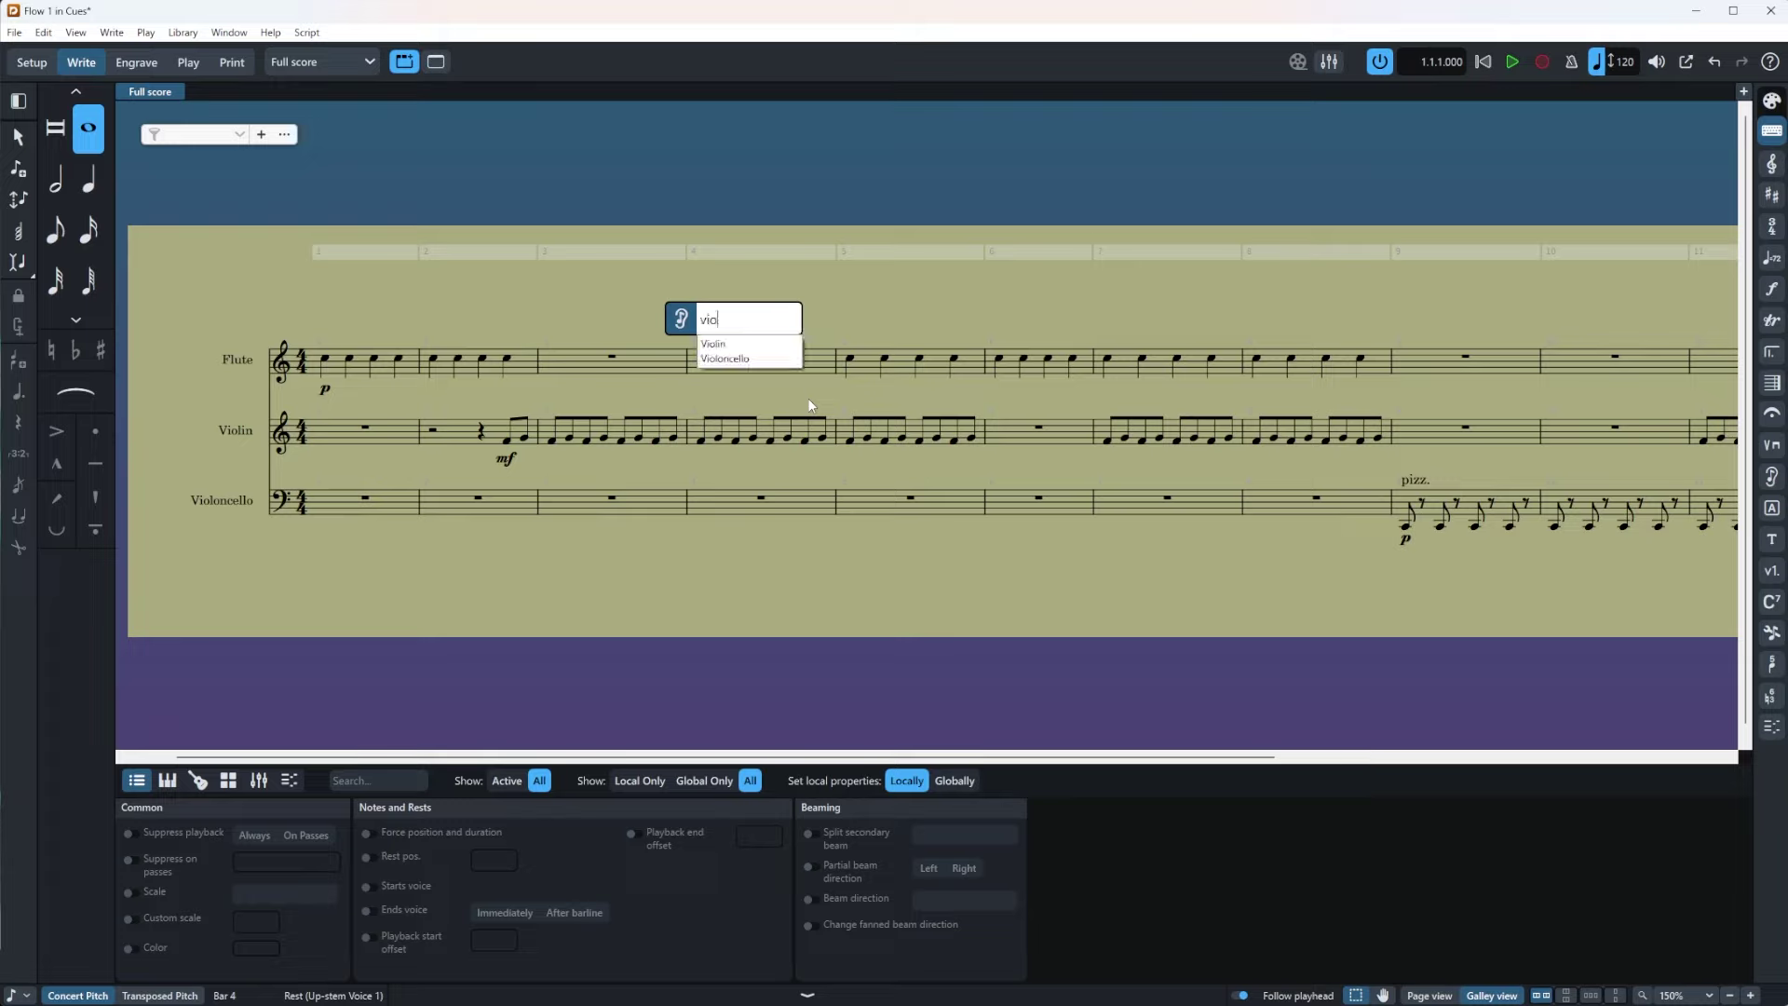
key("Down")
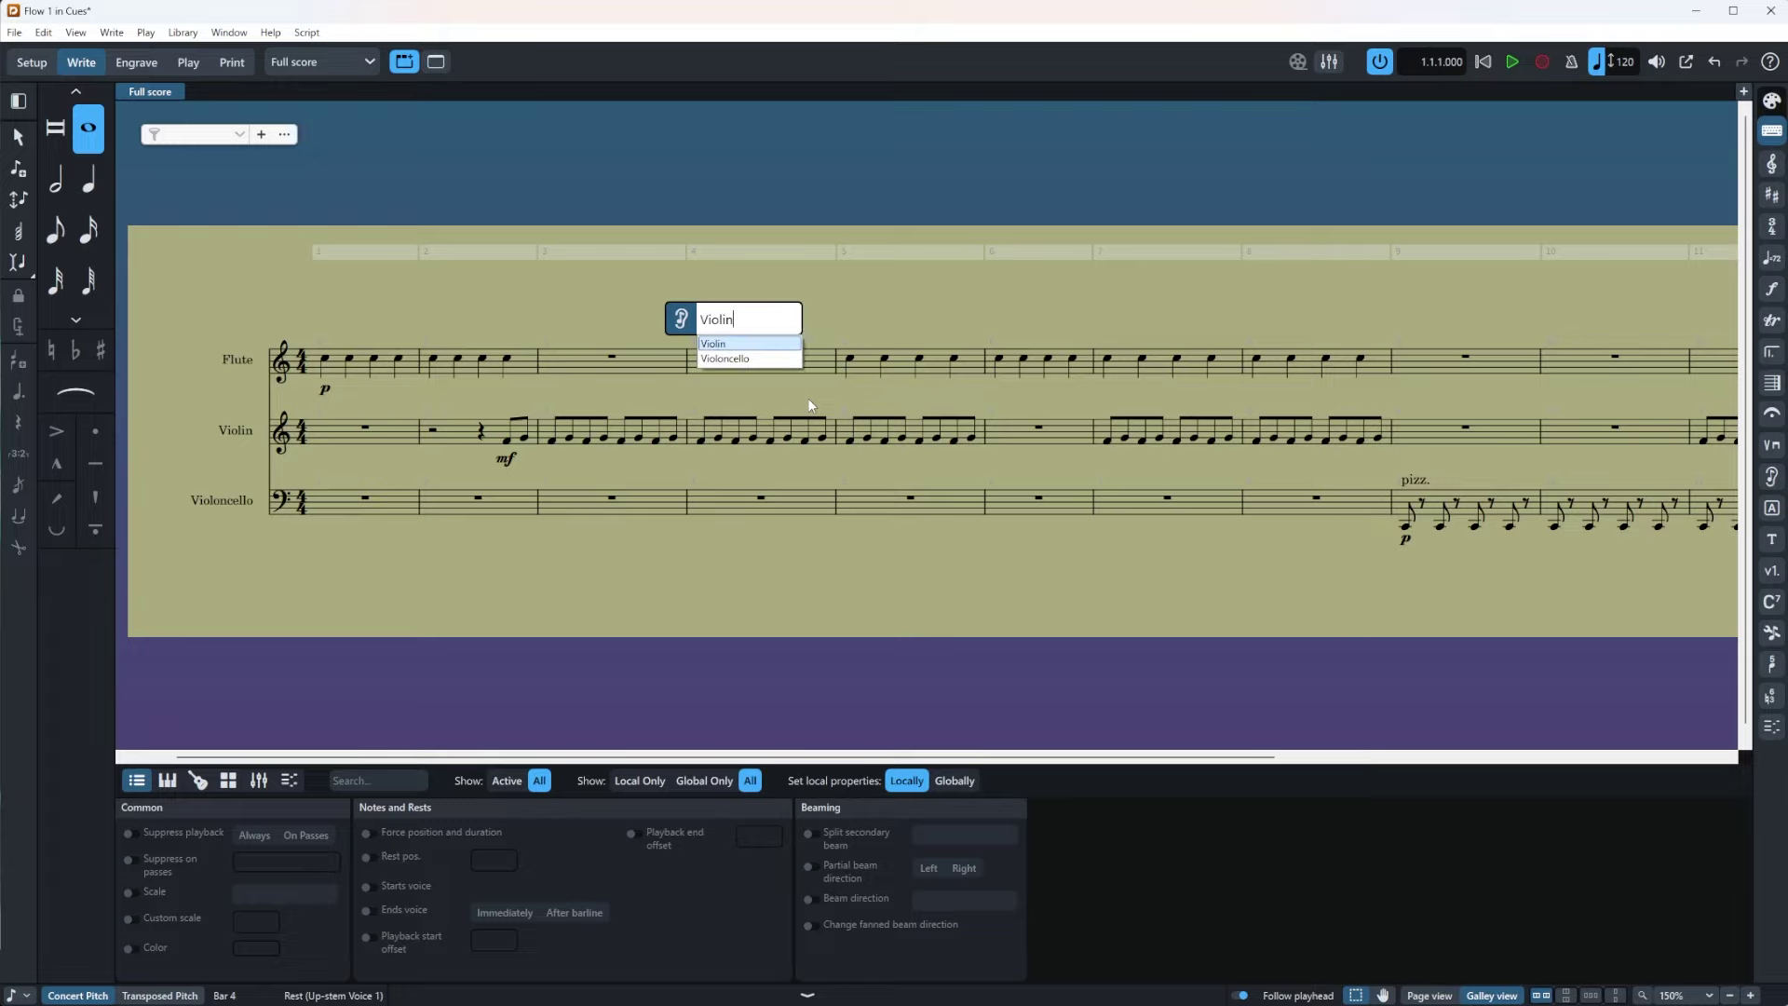
key("Return")
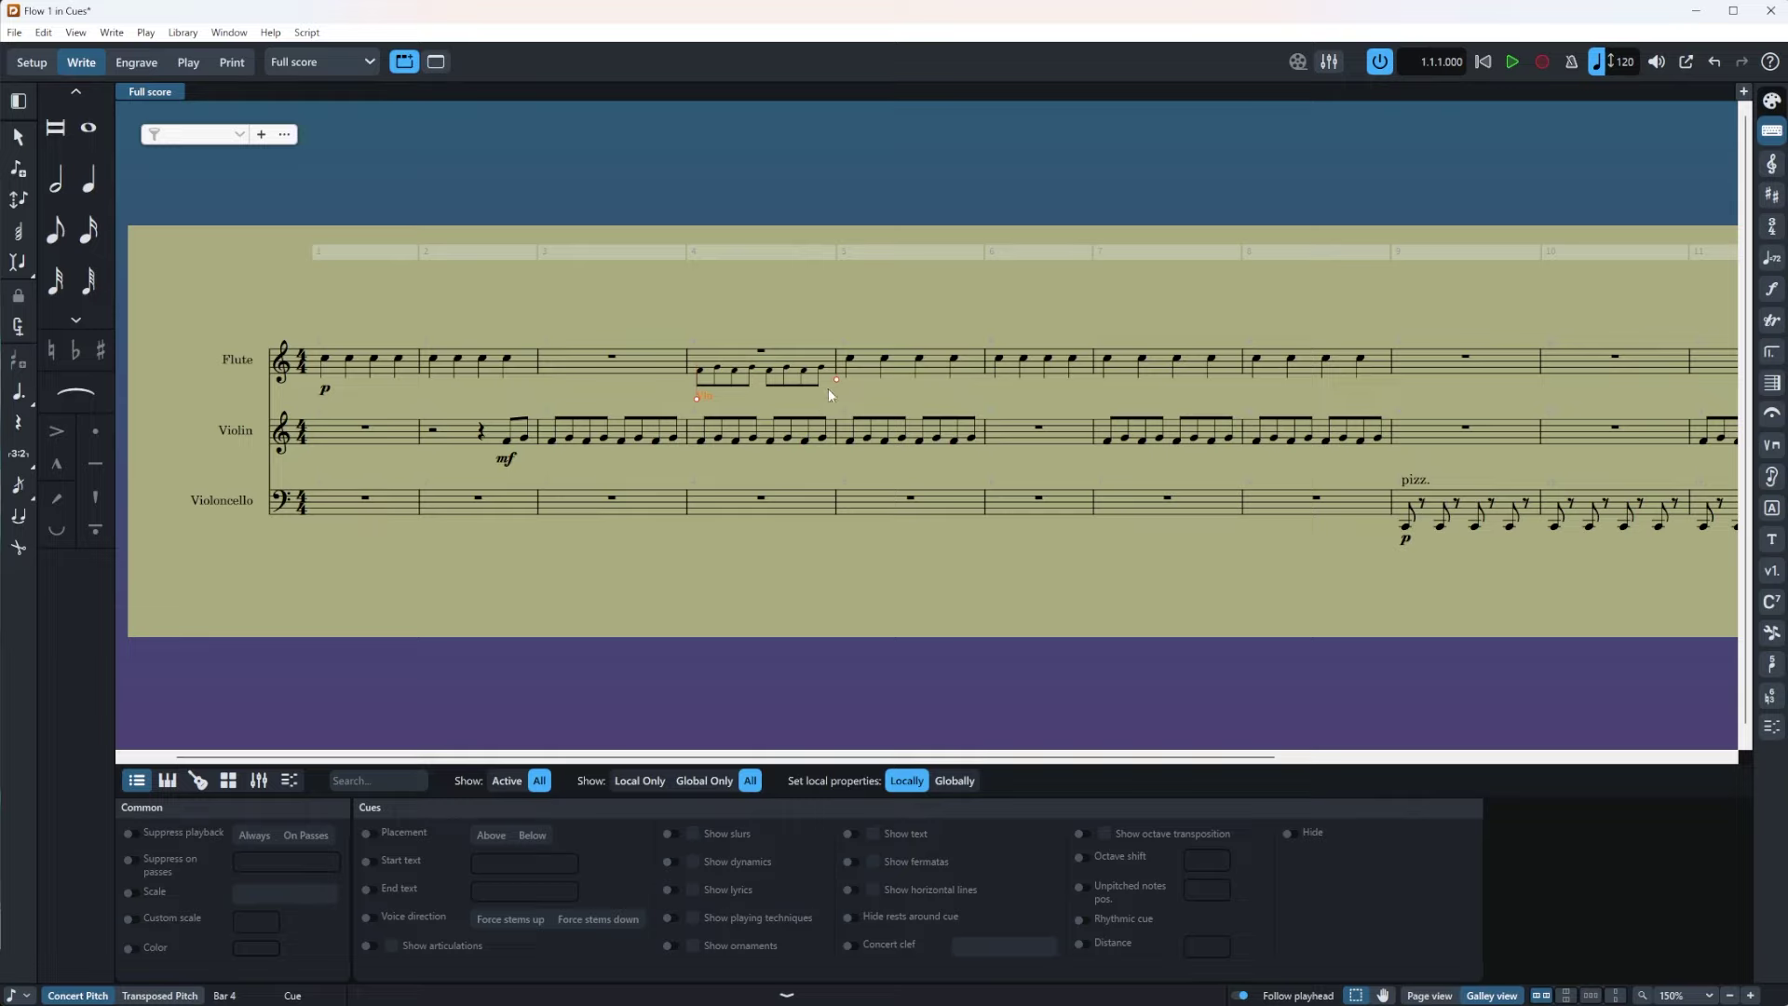
Step: Adjust the cue's length by nudging its end and dragging its start toward bar 3
key("shift+alt+Left")
key("shift+alt+Right")
left_click_drag(641, 397, 698, 392)
Step: Switch to page view and delete the Violin cue from the Flute's bar 4
left_click(1442, 997)
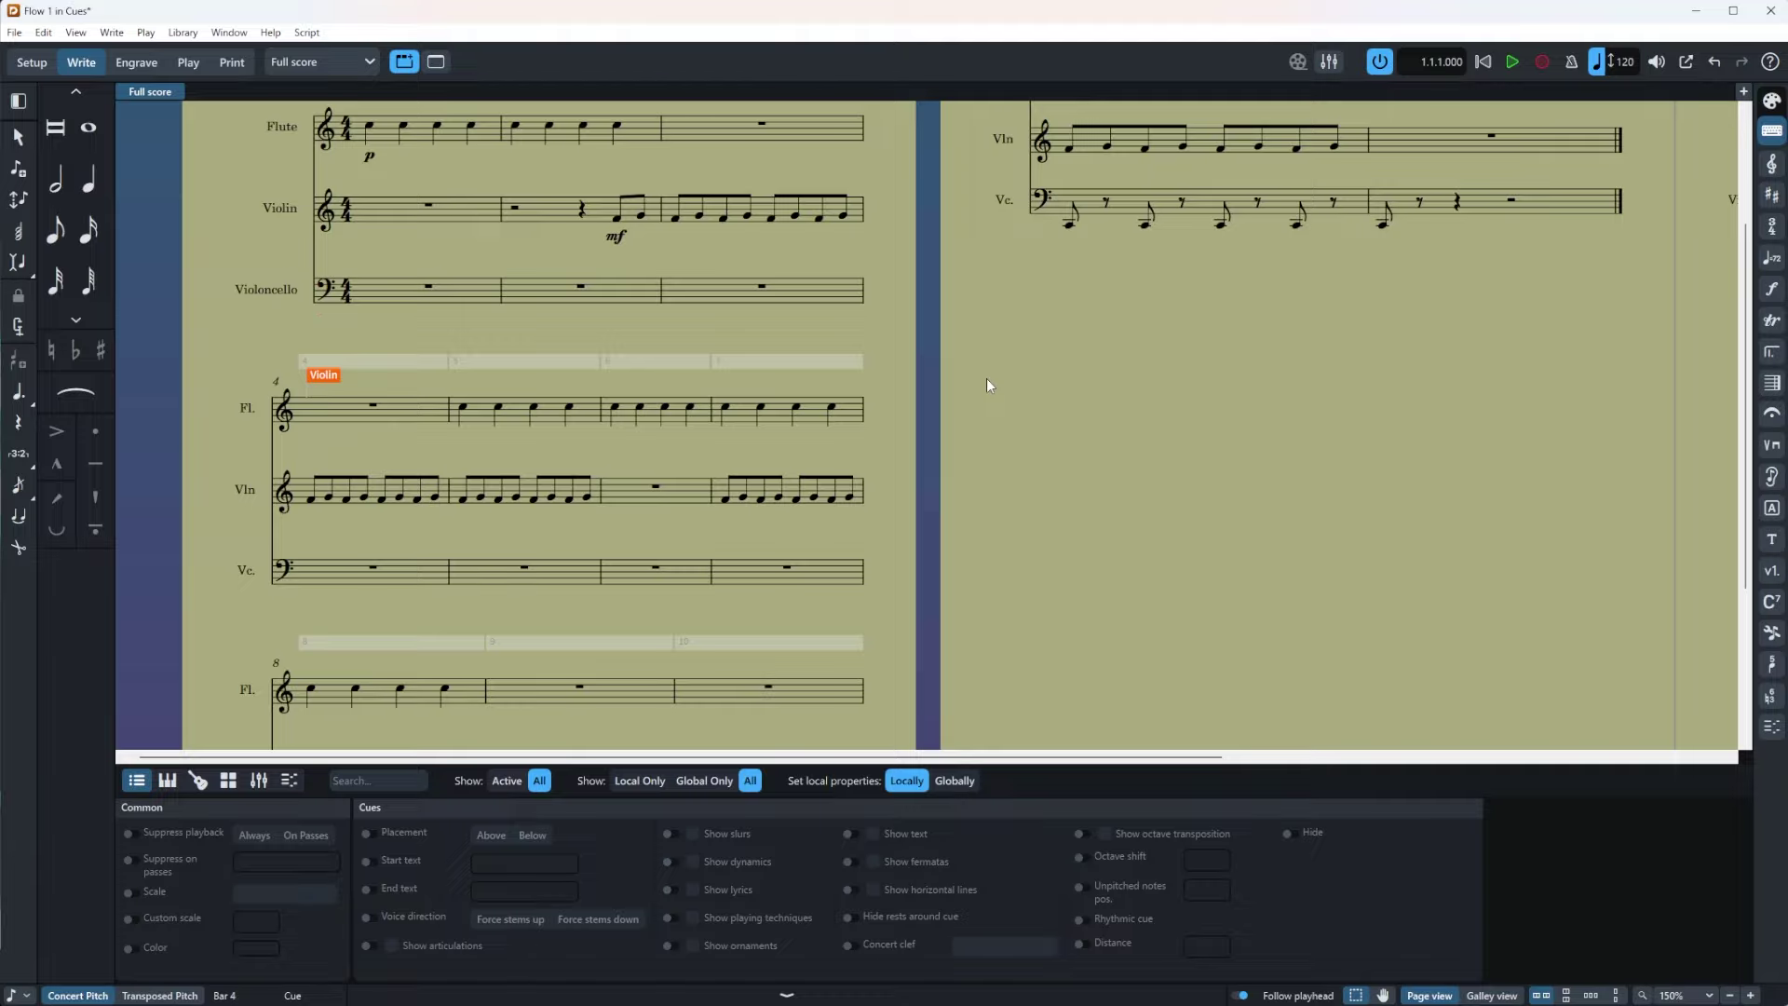
scroll(992, 375, "up", 1)
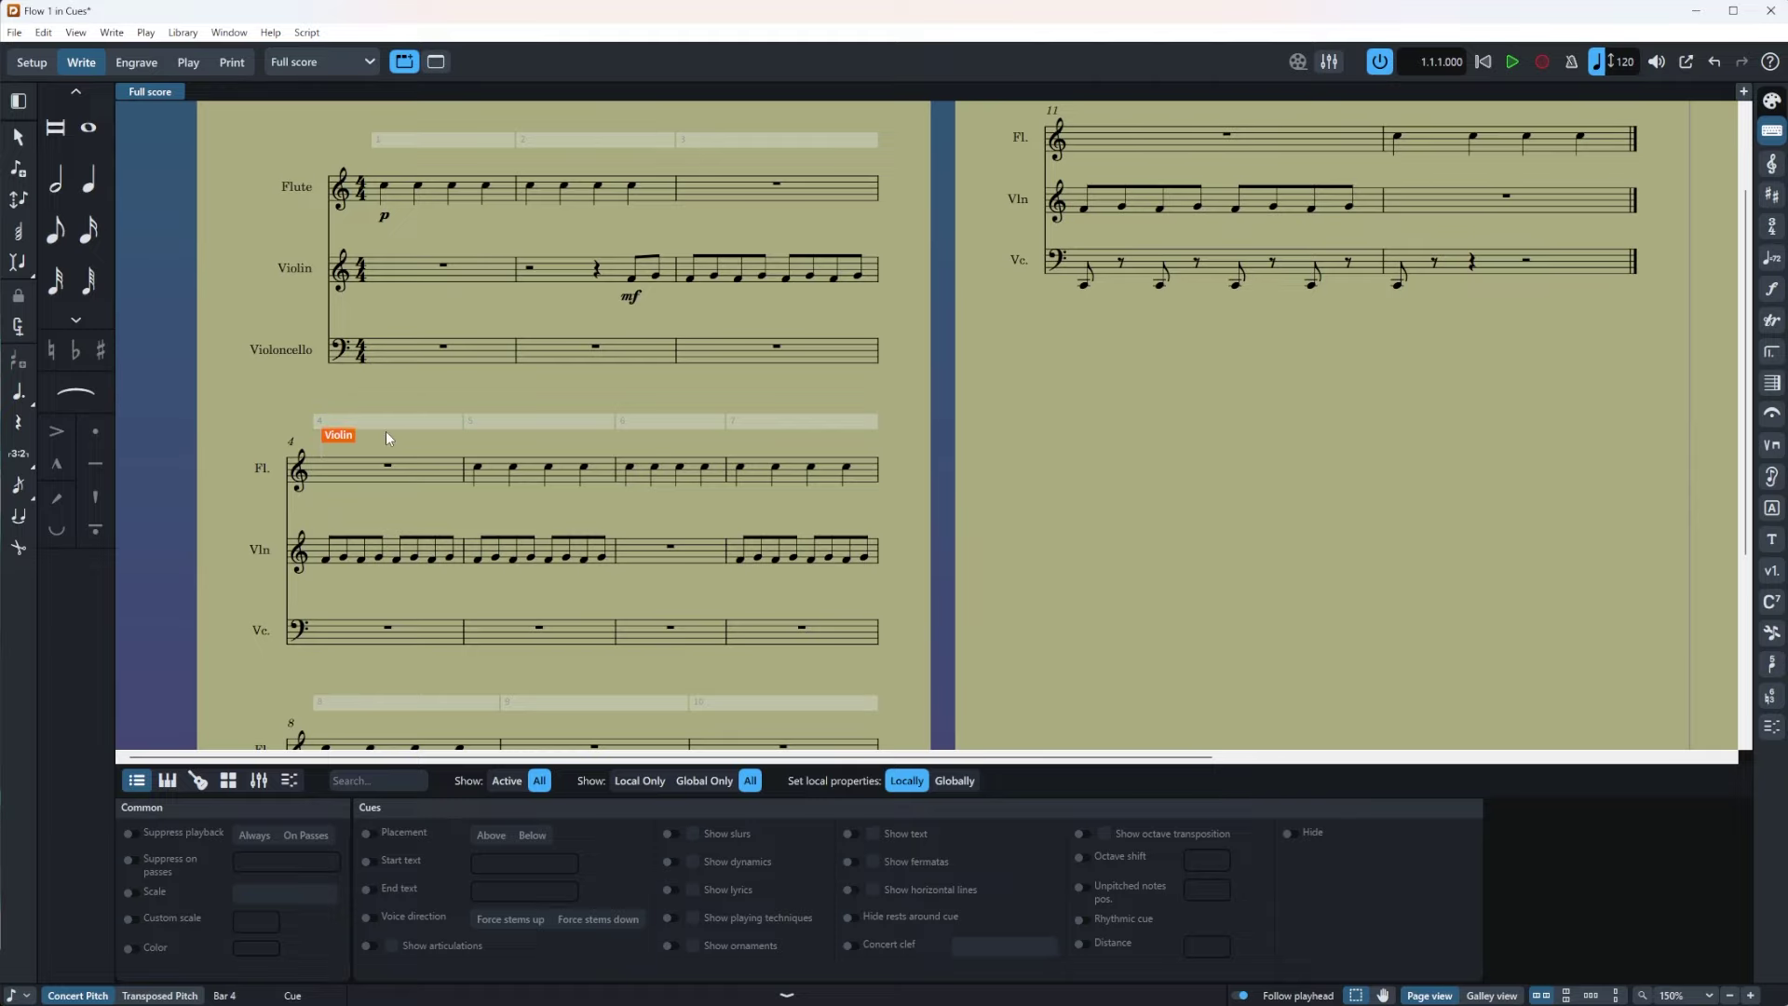
key("Delete")
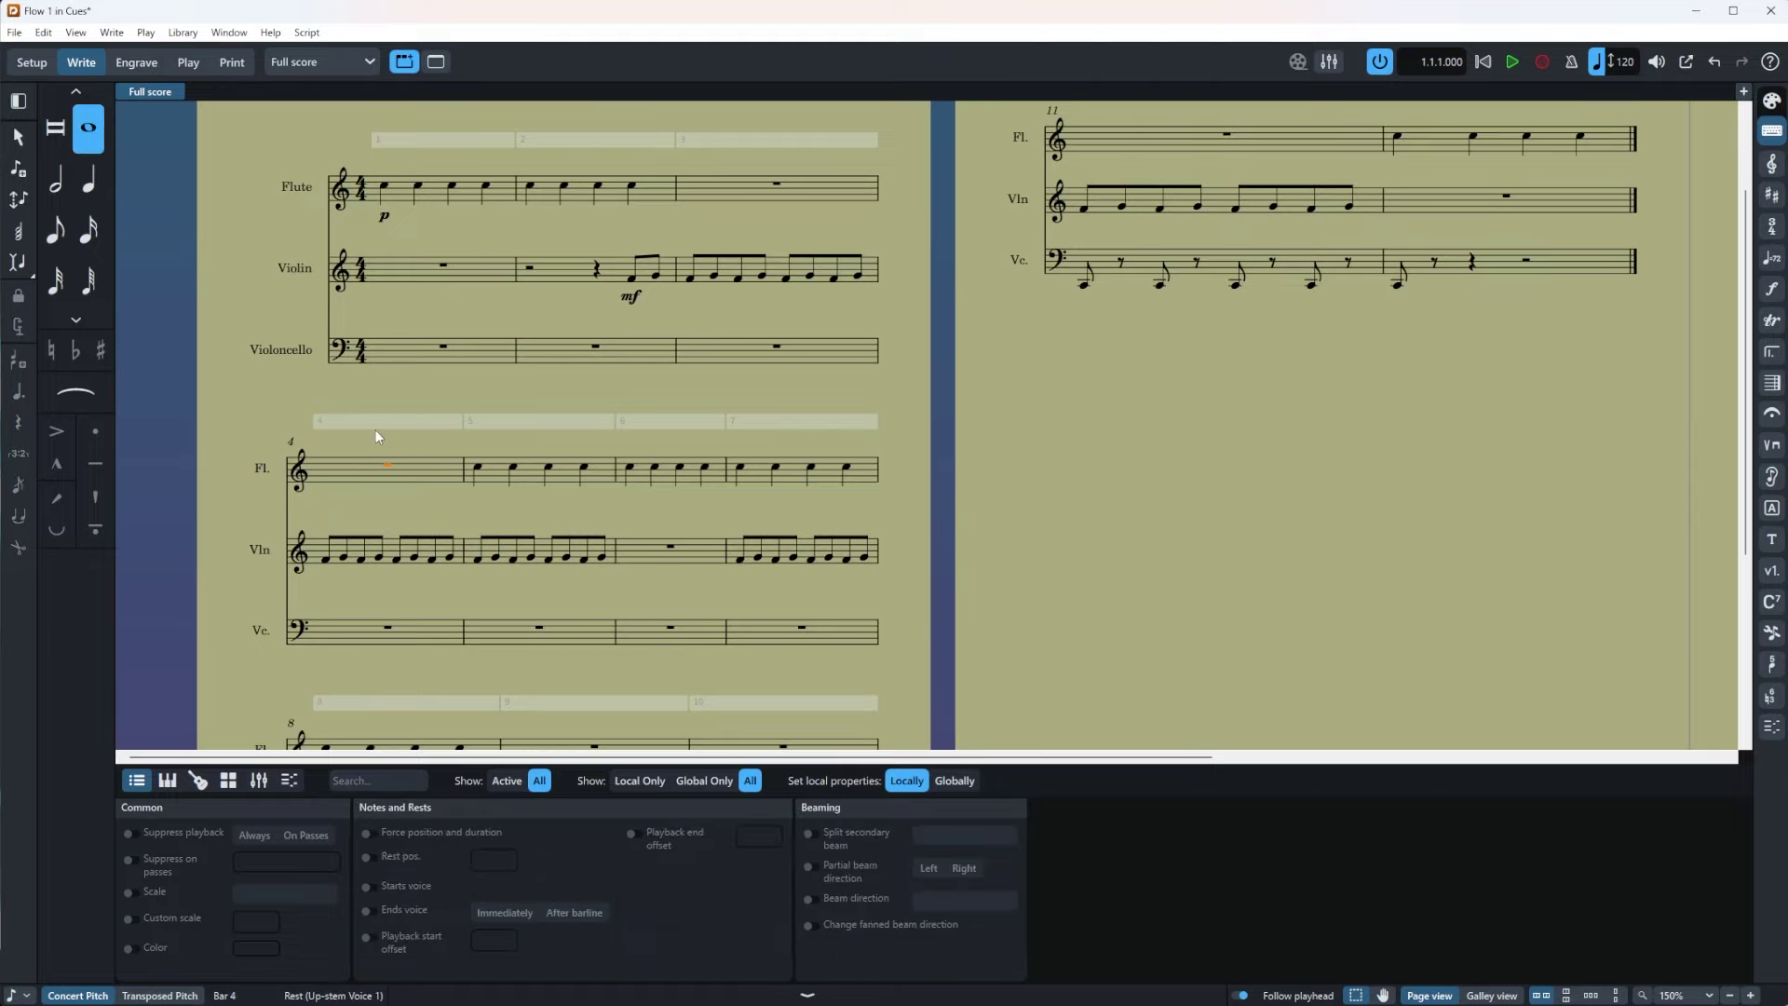
Step: Re-enter a Violin cue in bar 4, then return to galley view
key("shift+alt+c")
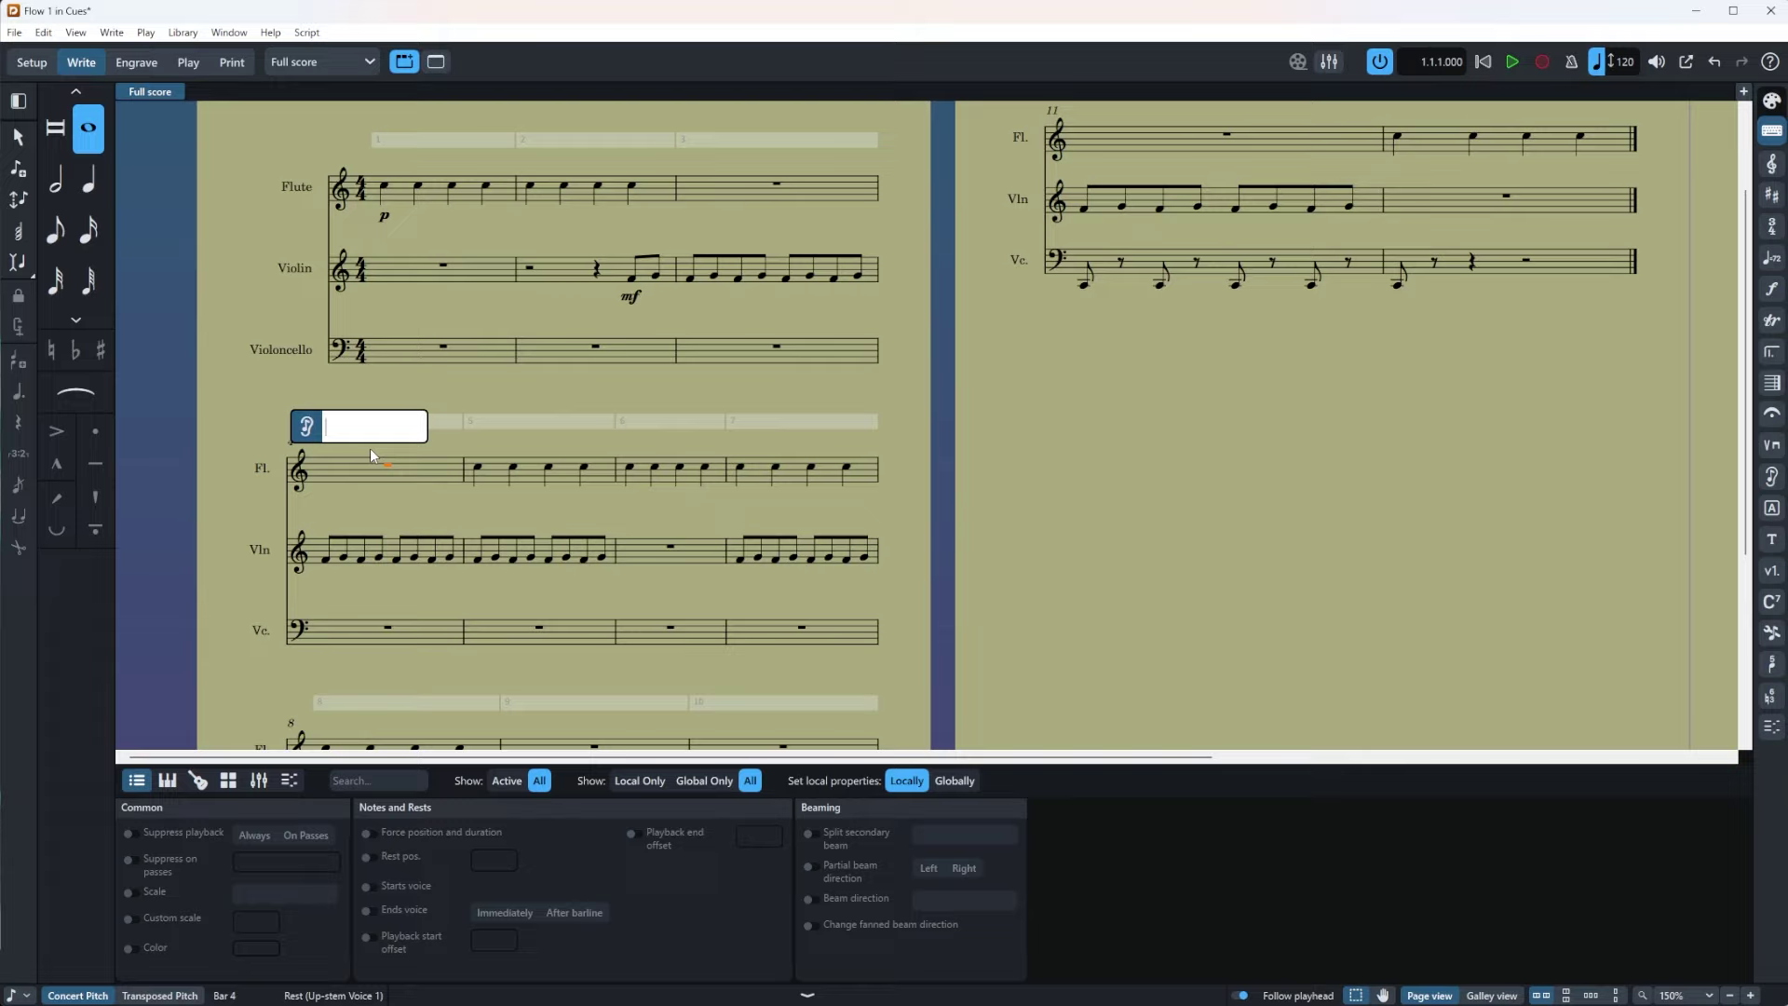
type("violi")
left_click(372, 452)
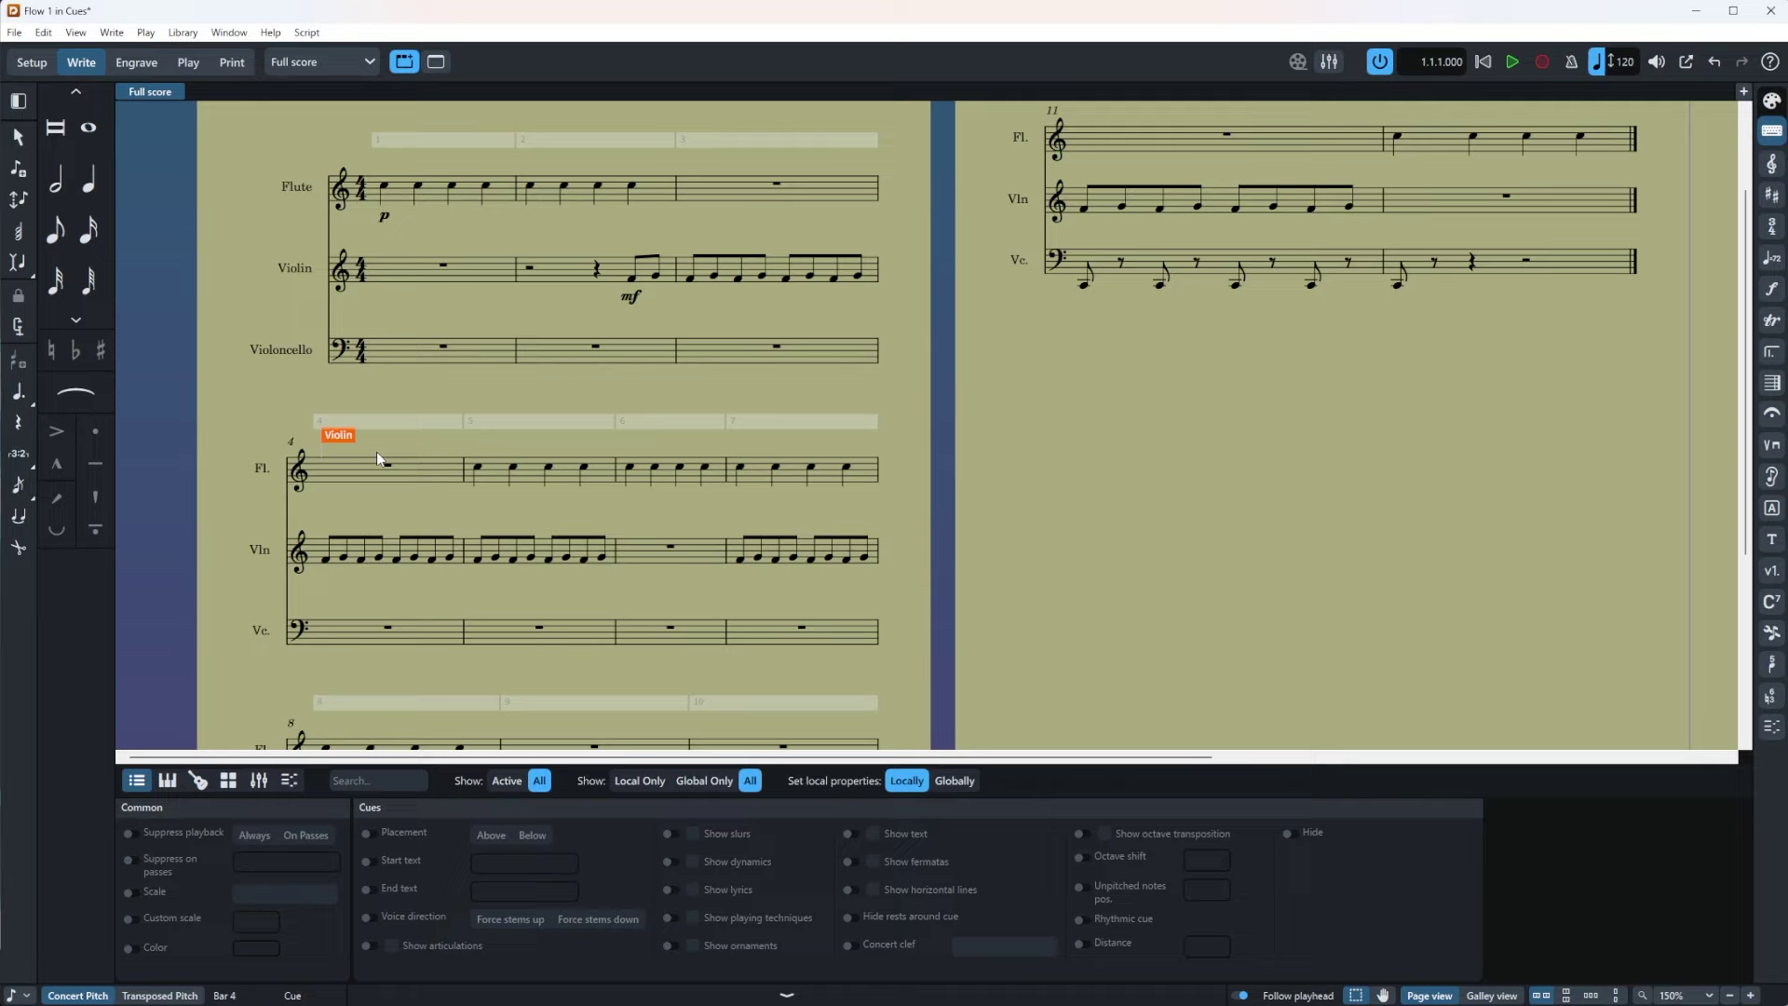
left_click(384, 462)
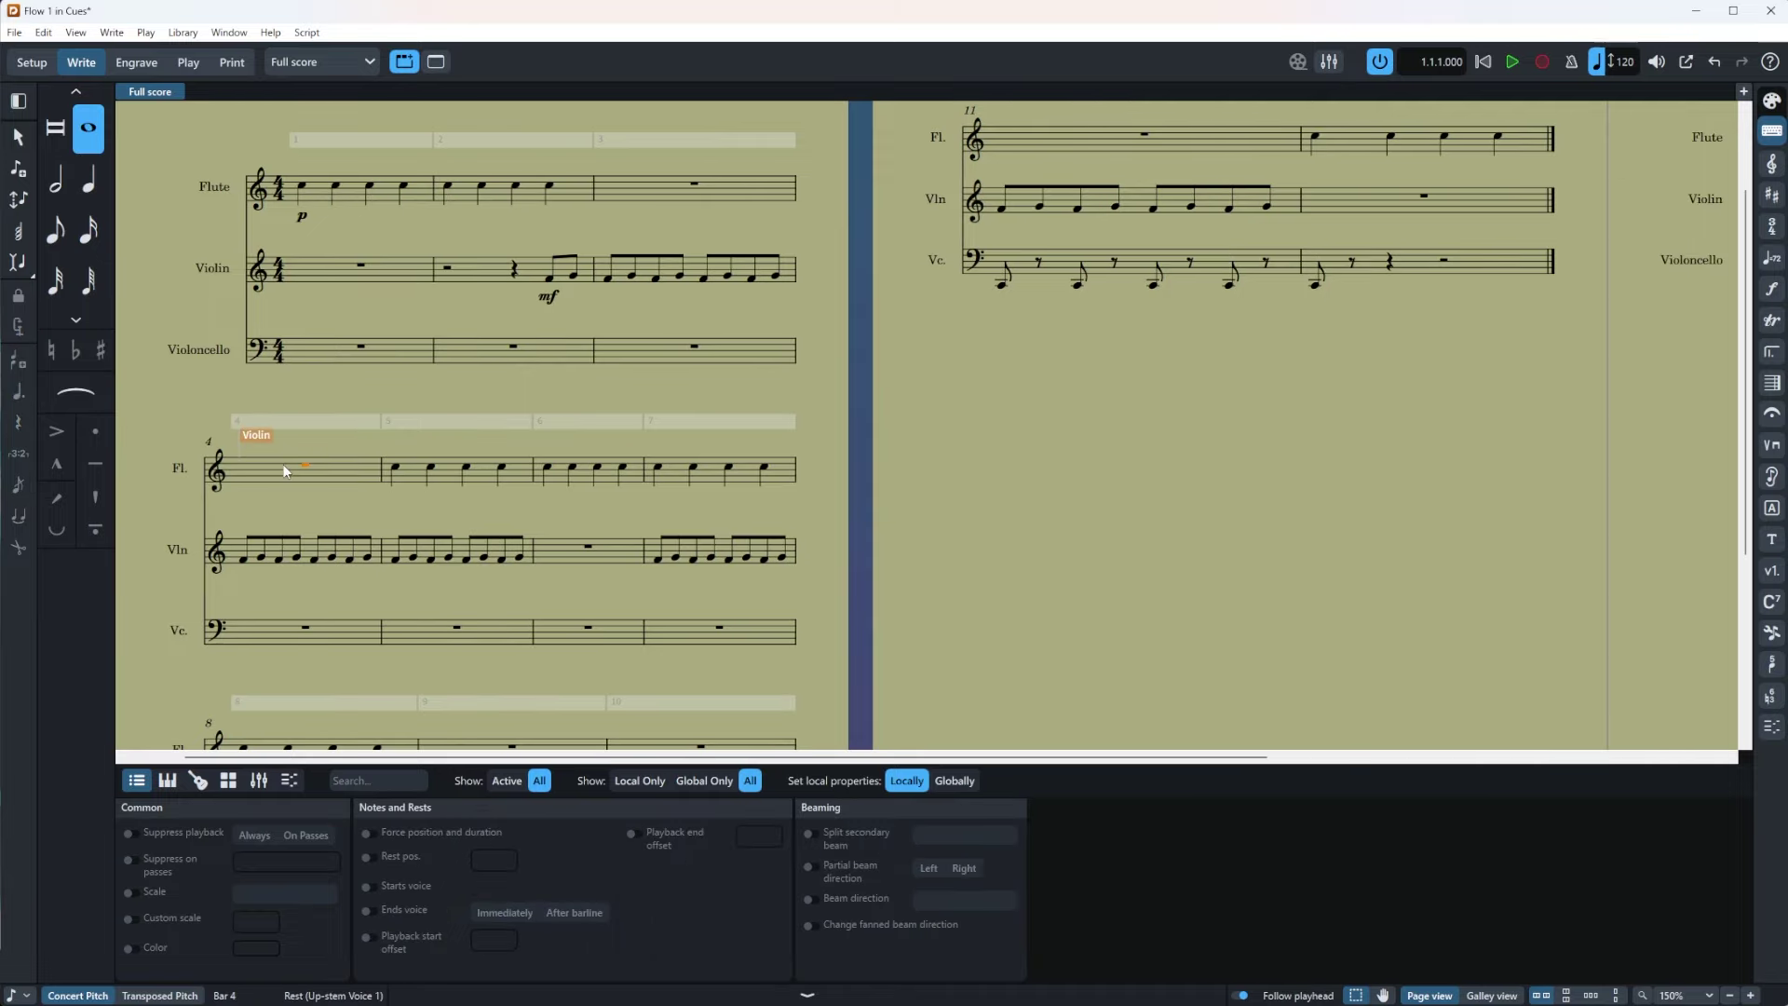
left_click(1511, 996)
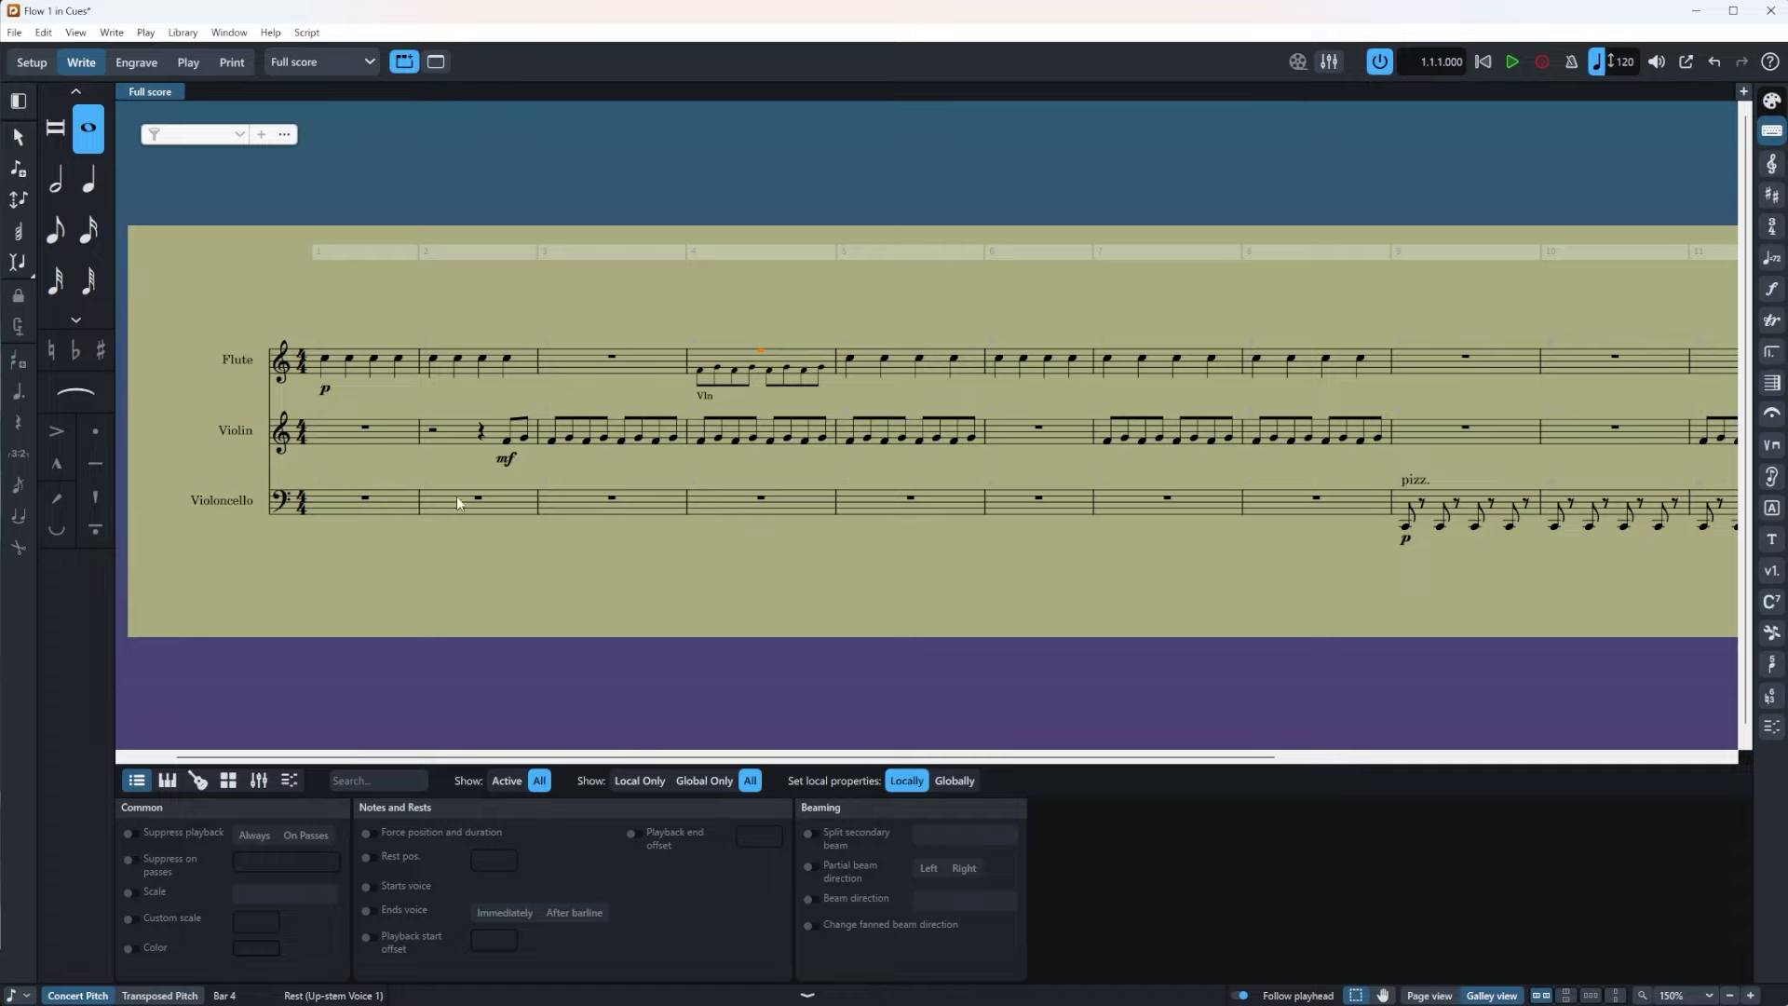
Step: Switch to the Violin part layout and select the rest in bar 6
key("Escape")
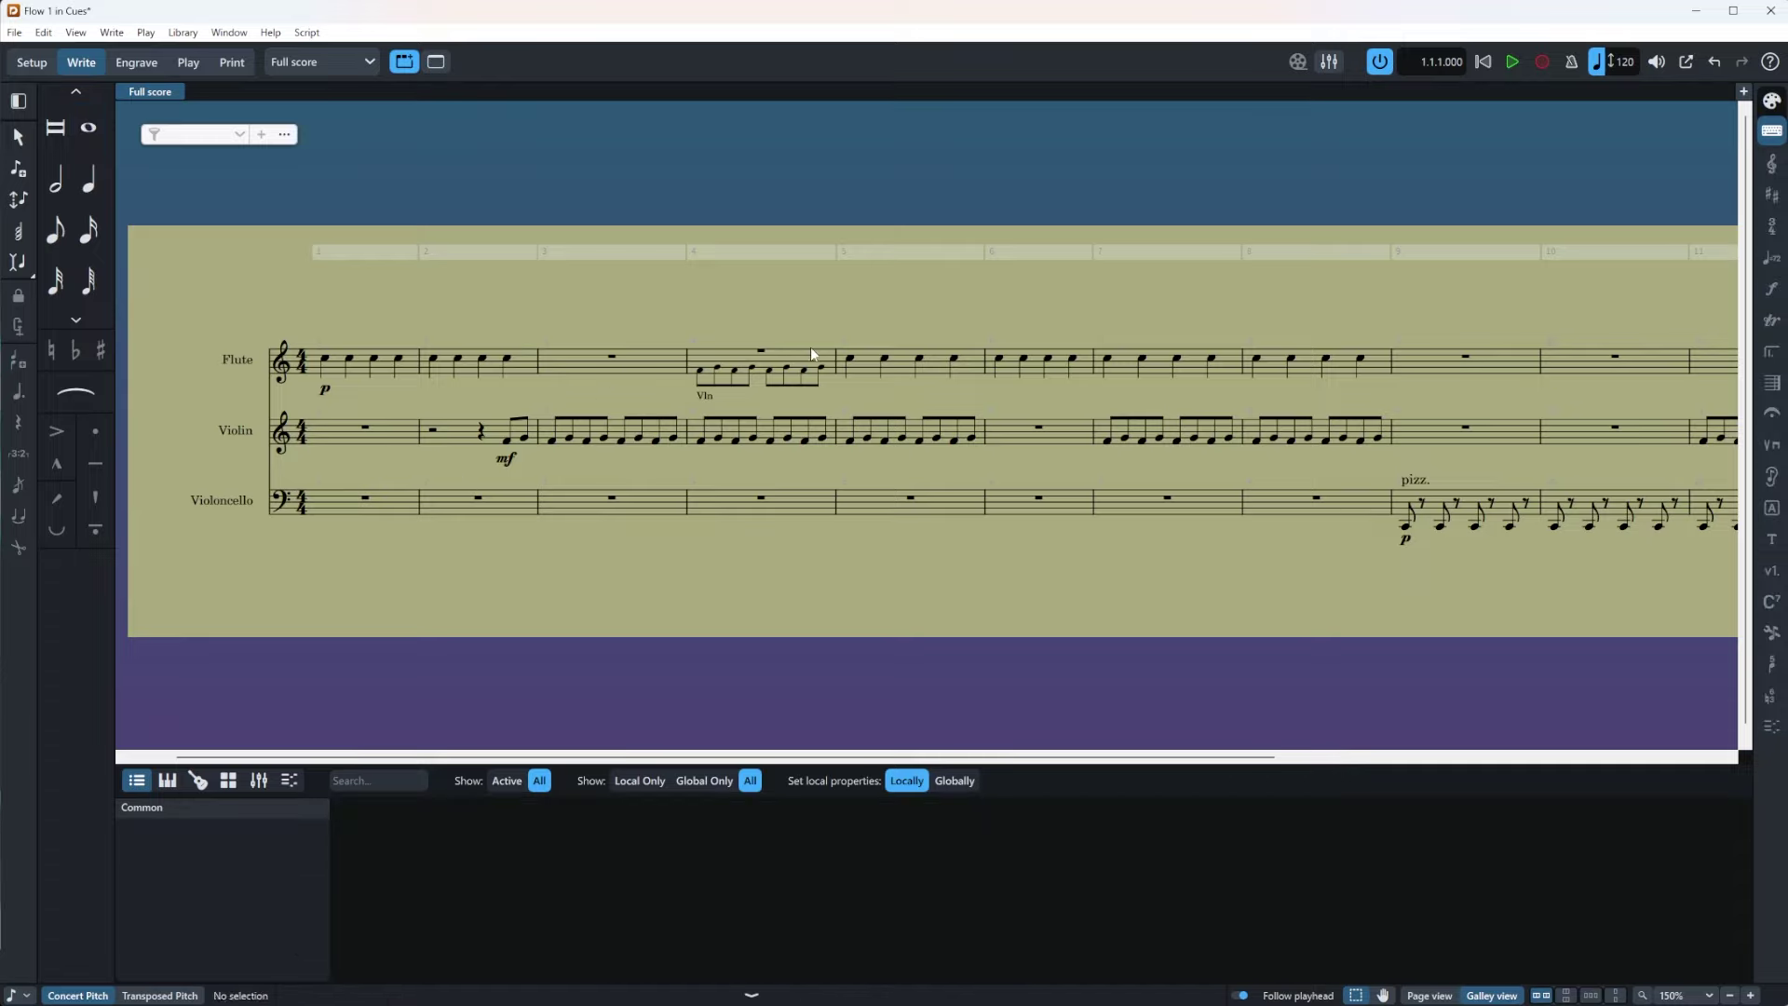
left_click(1036, 430)
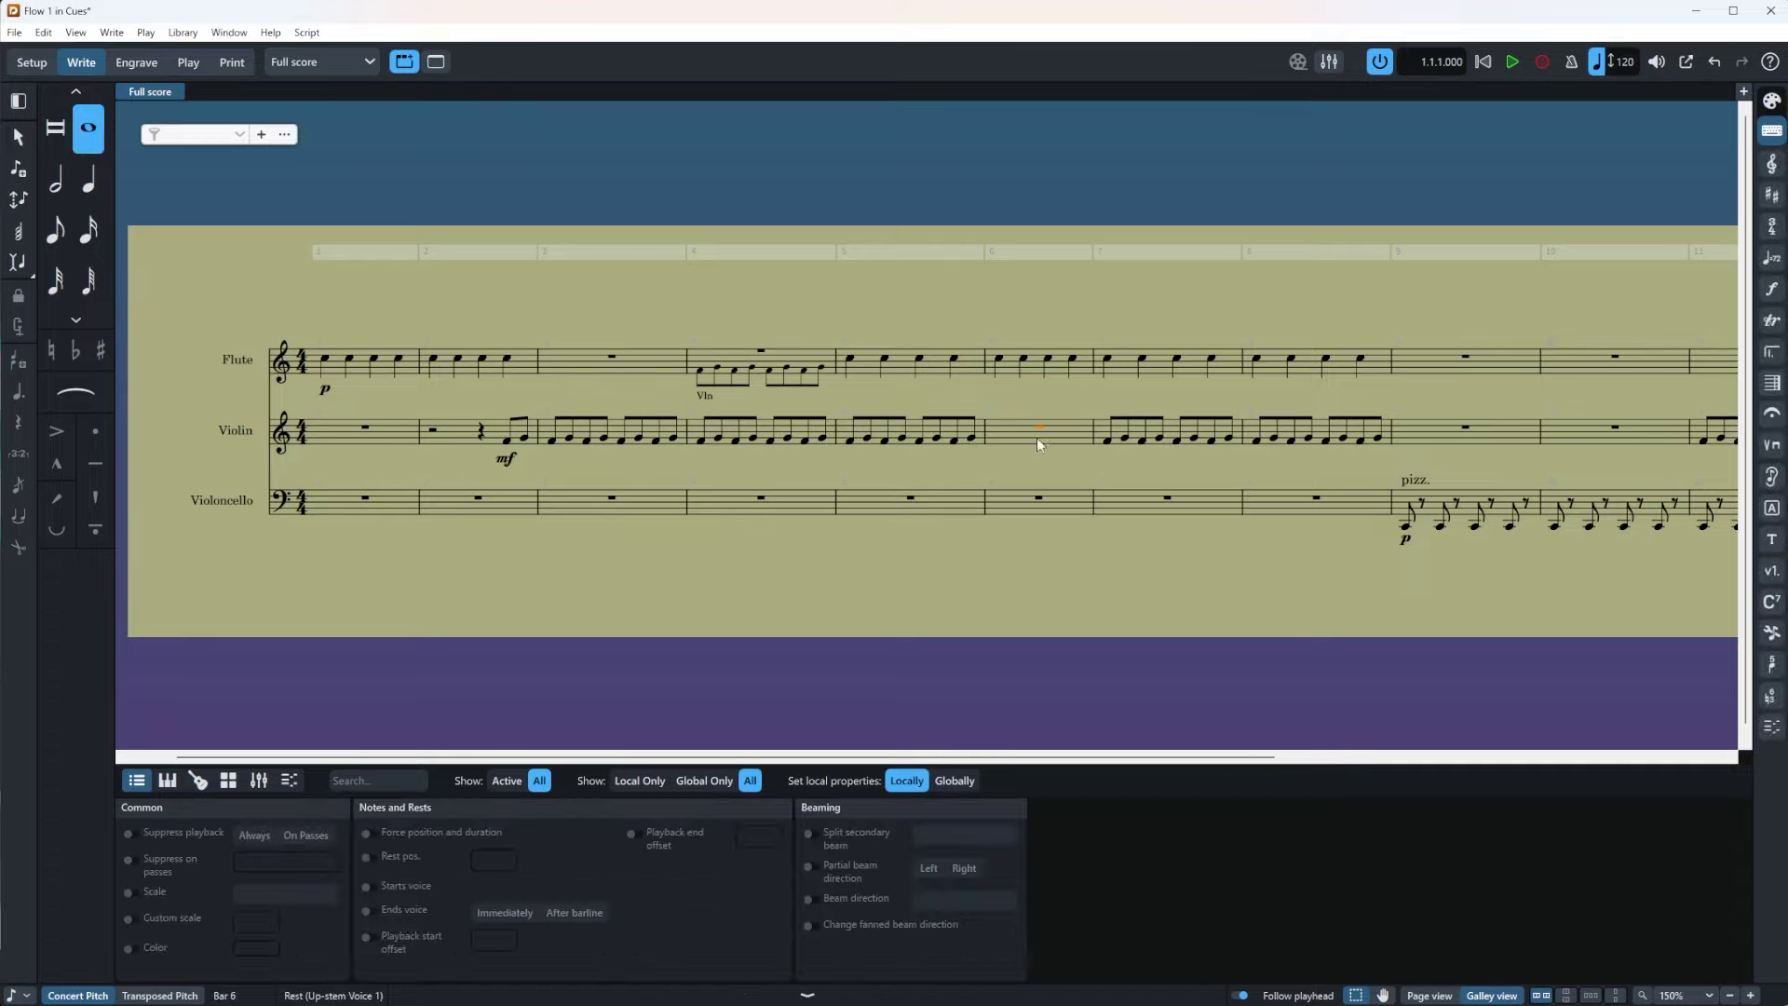
scroll(950, 447, "right", 3)
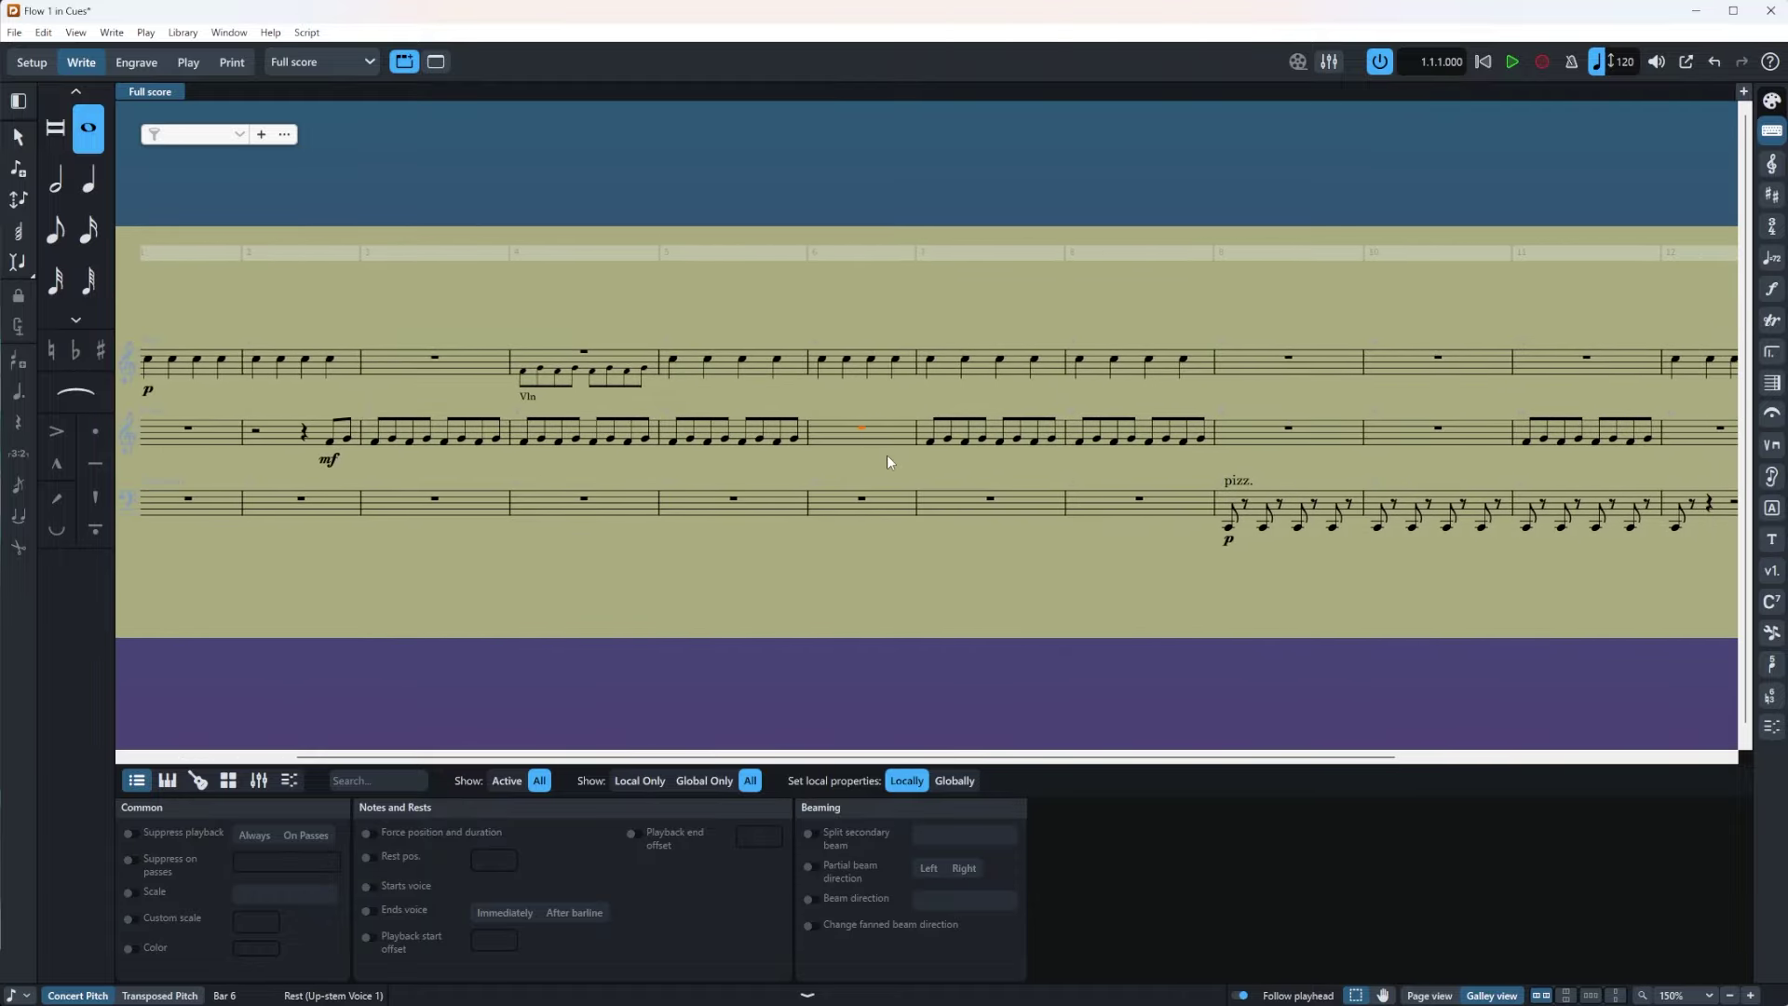
key("w")
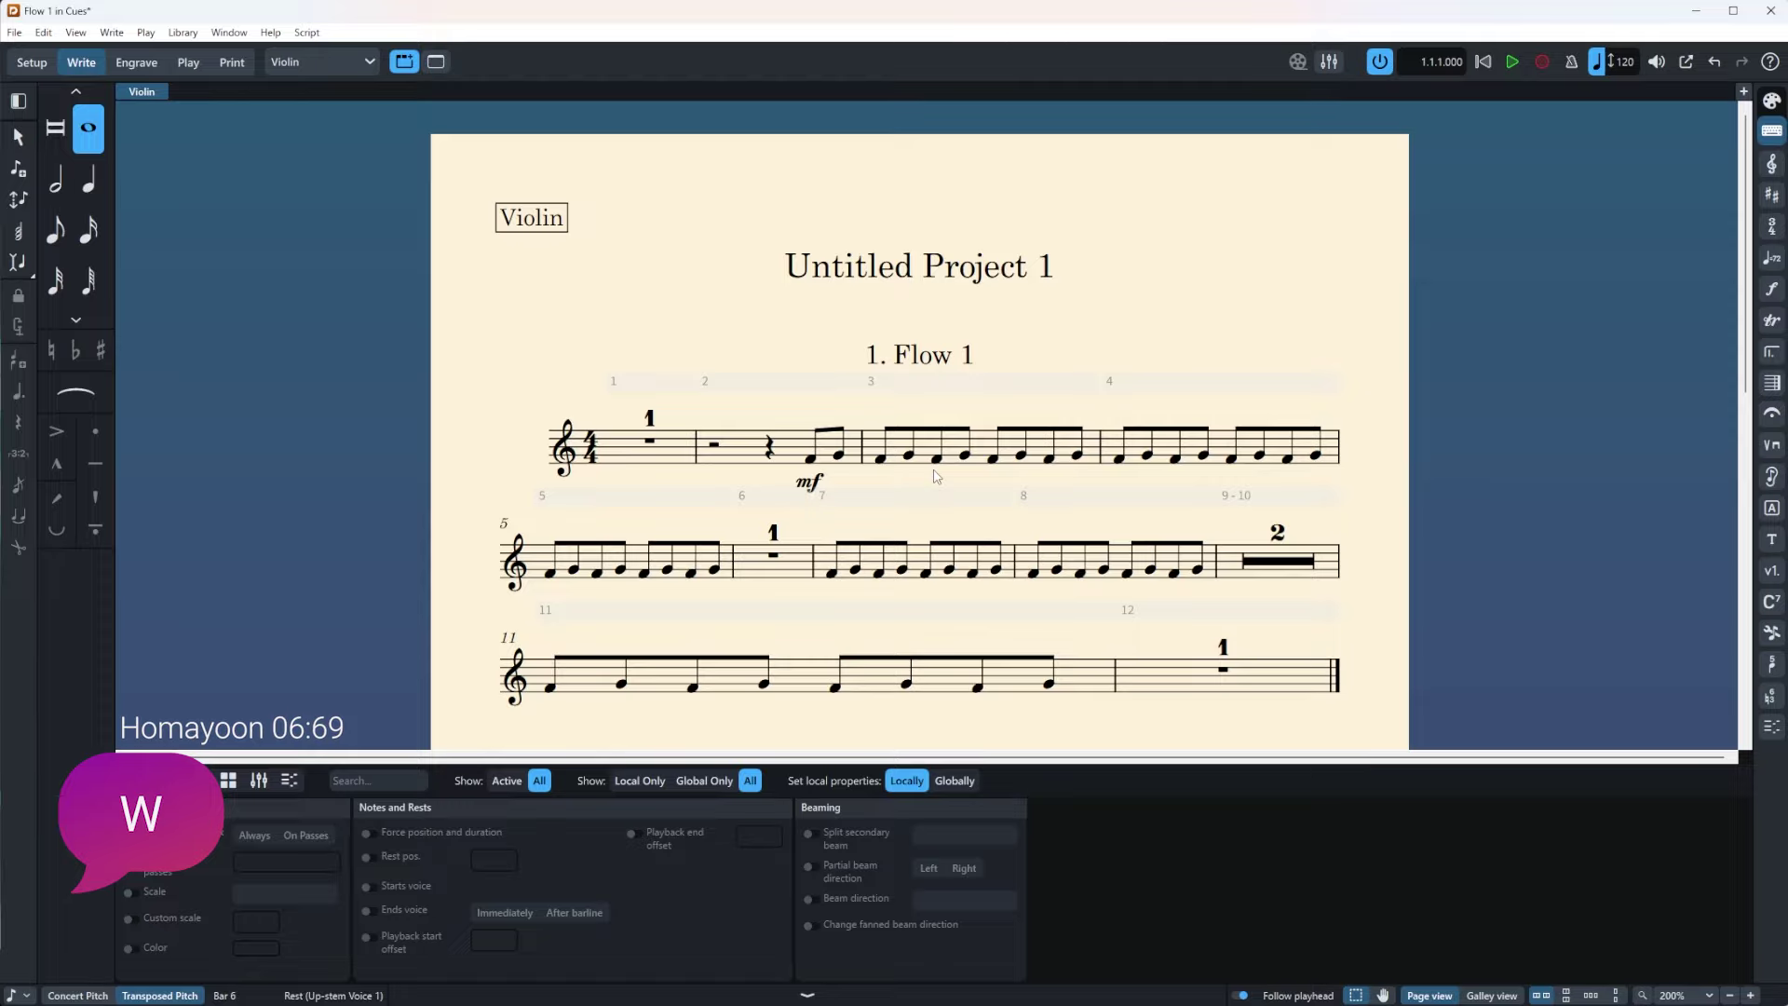
scroll(936, 477, "down", 2)
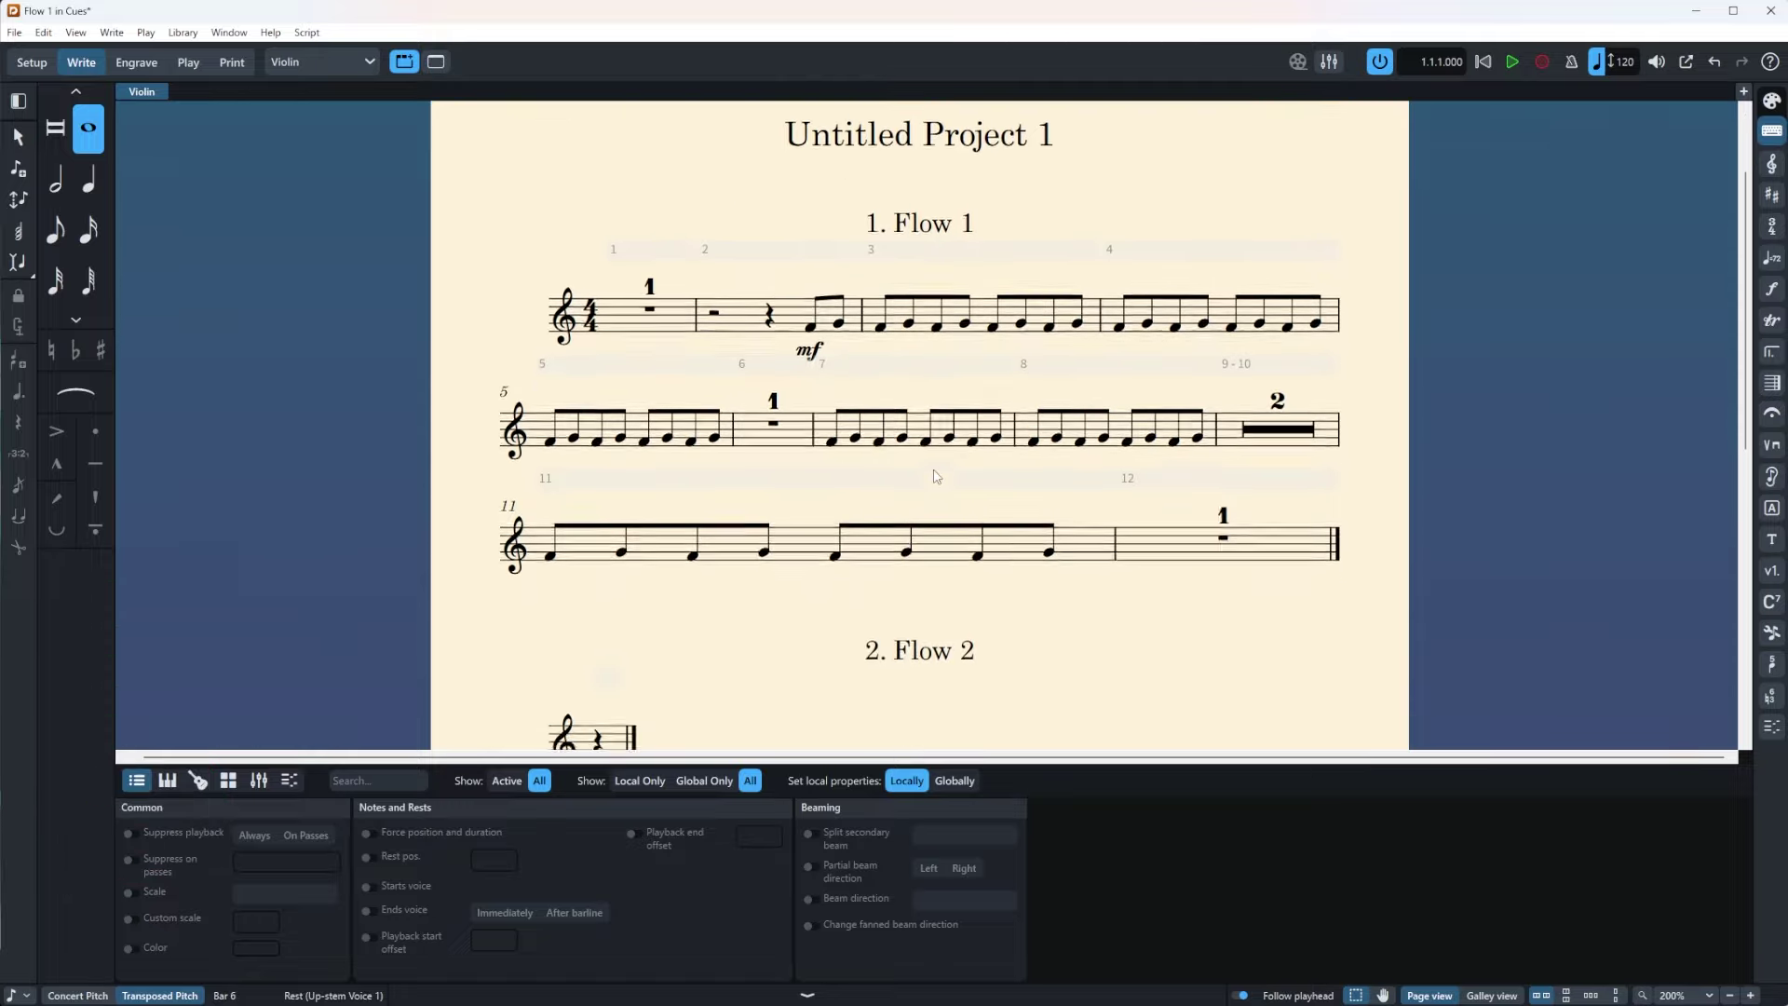
left_click(792, 431)
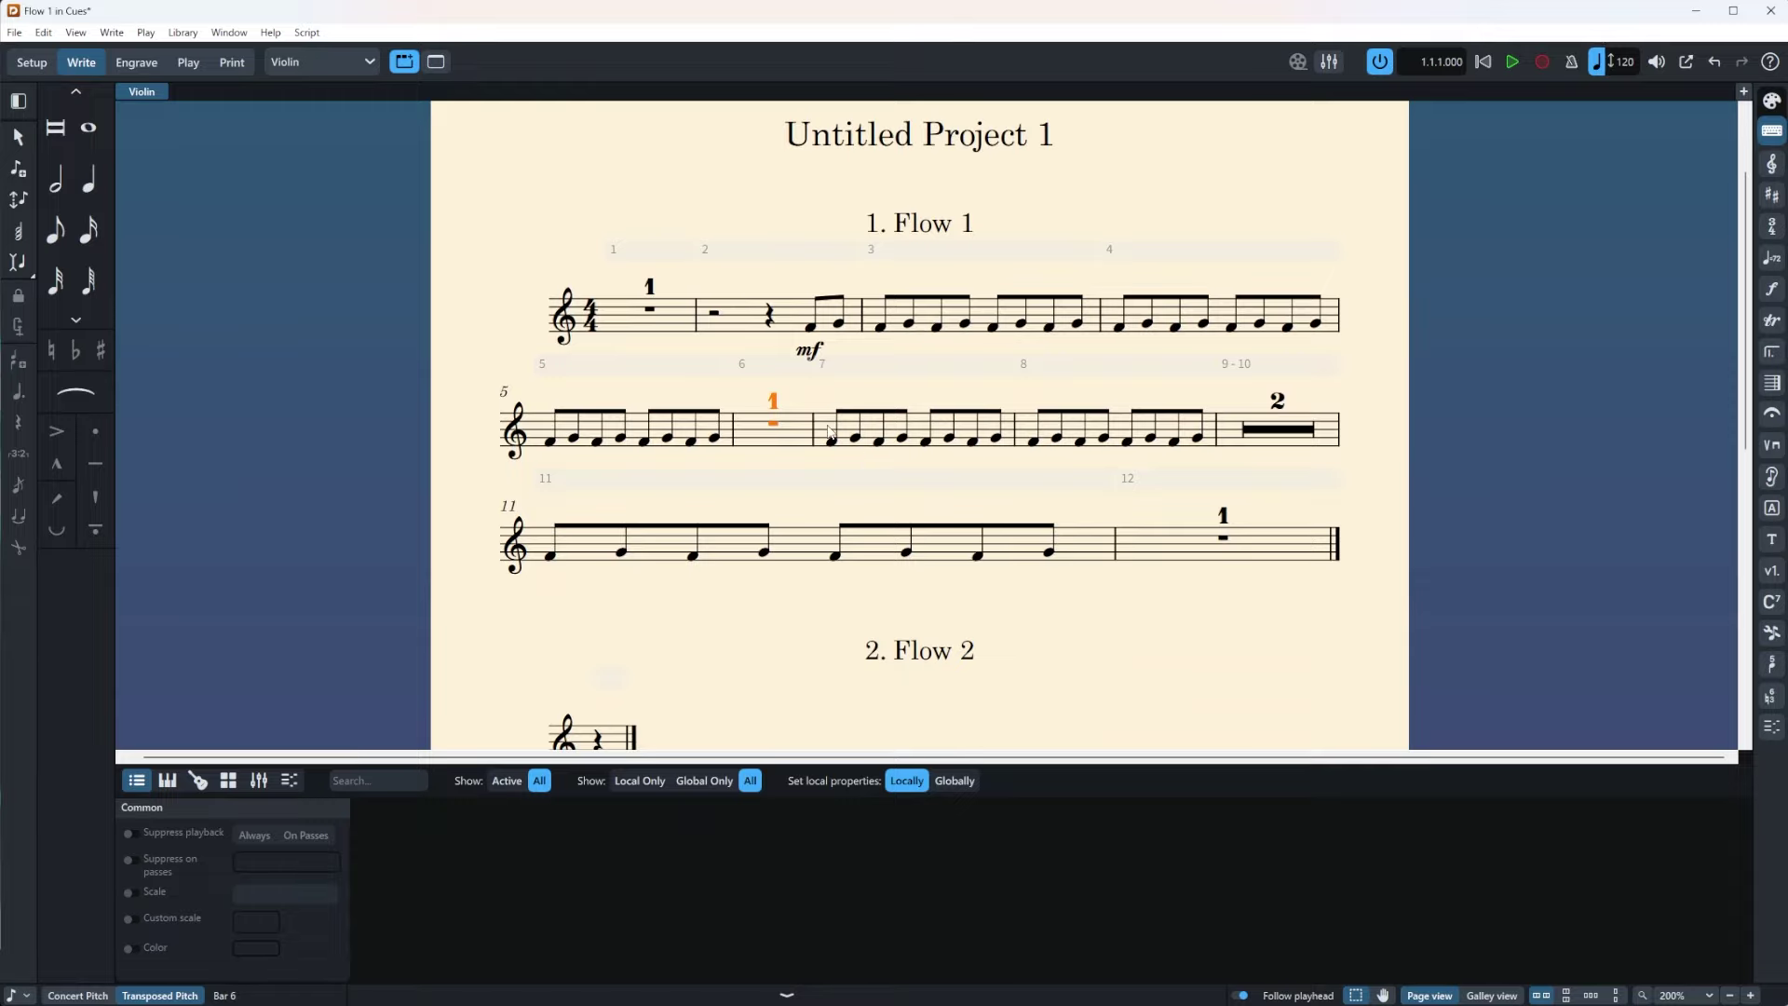
Step: Enter a Flute cue in the Violin's bar 6
key("shift+alt+c")
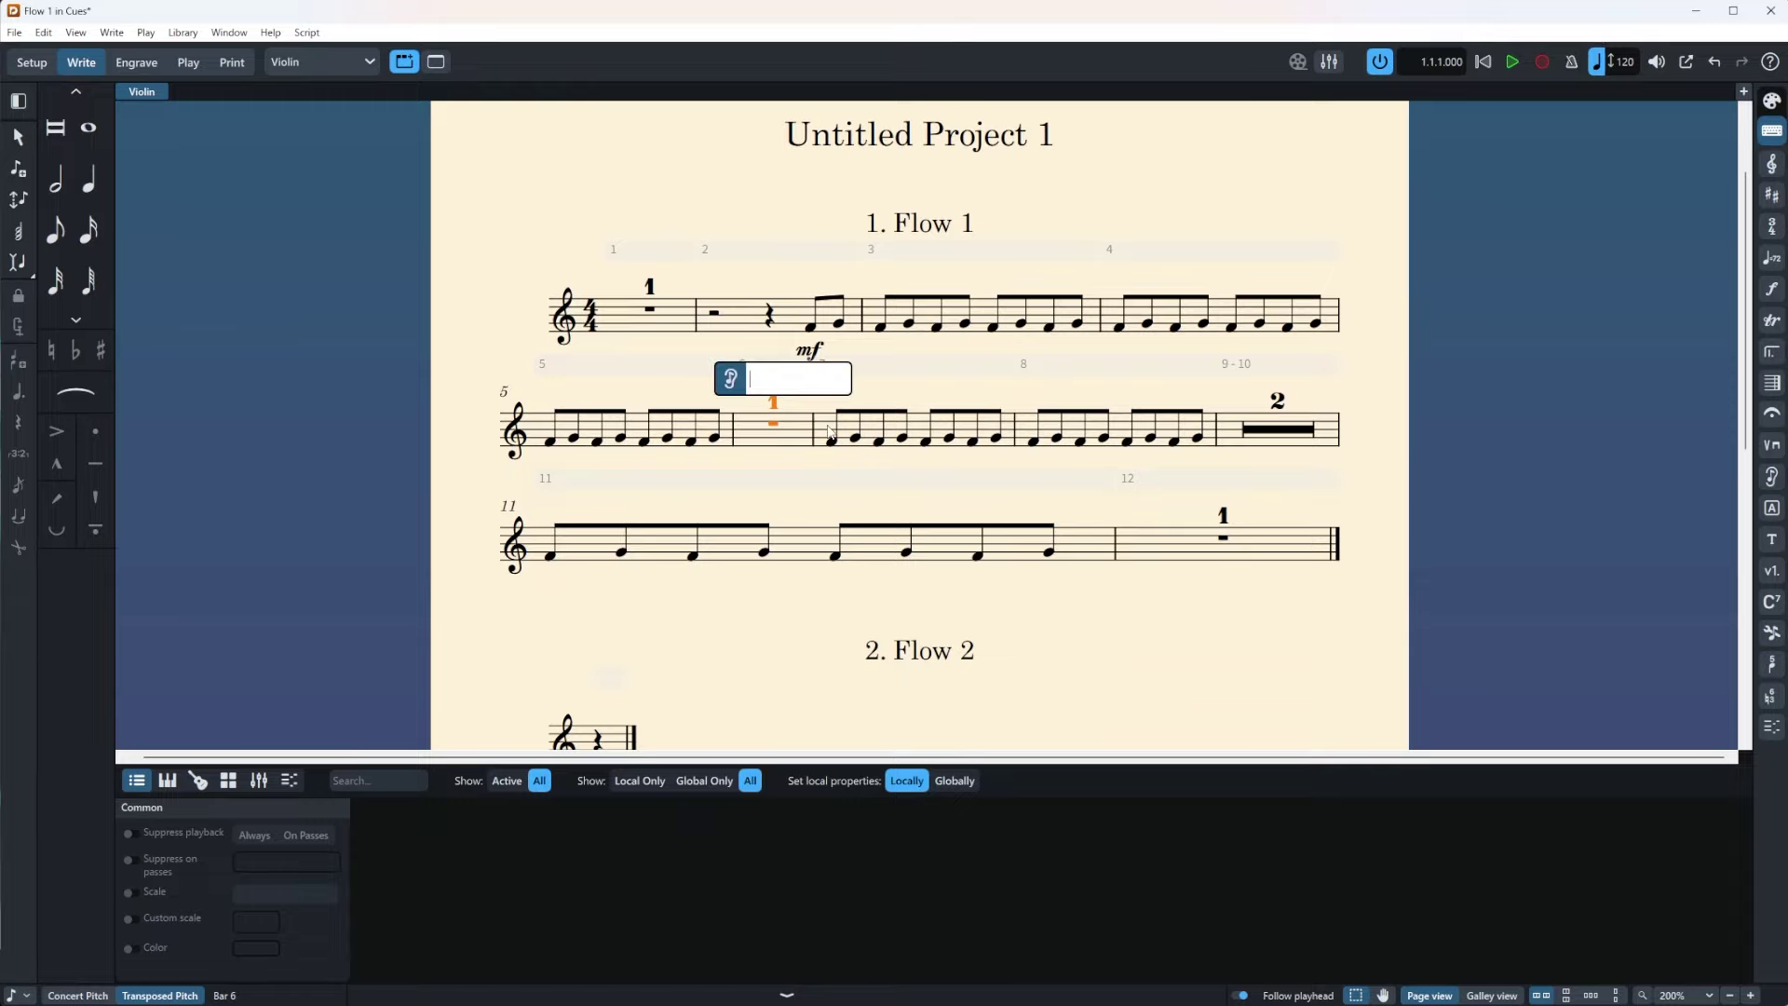
type("flue")
key("BackSpace")
key("Down")
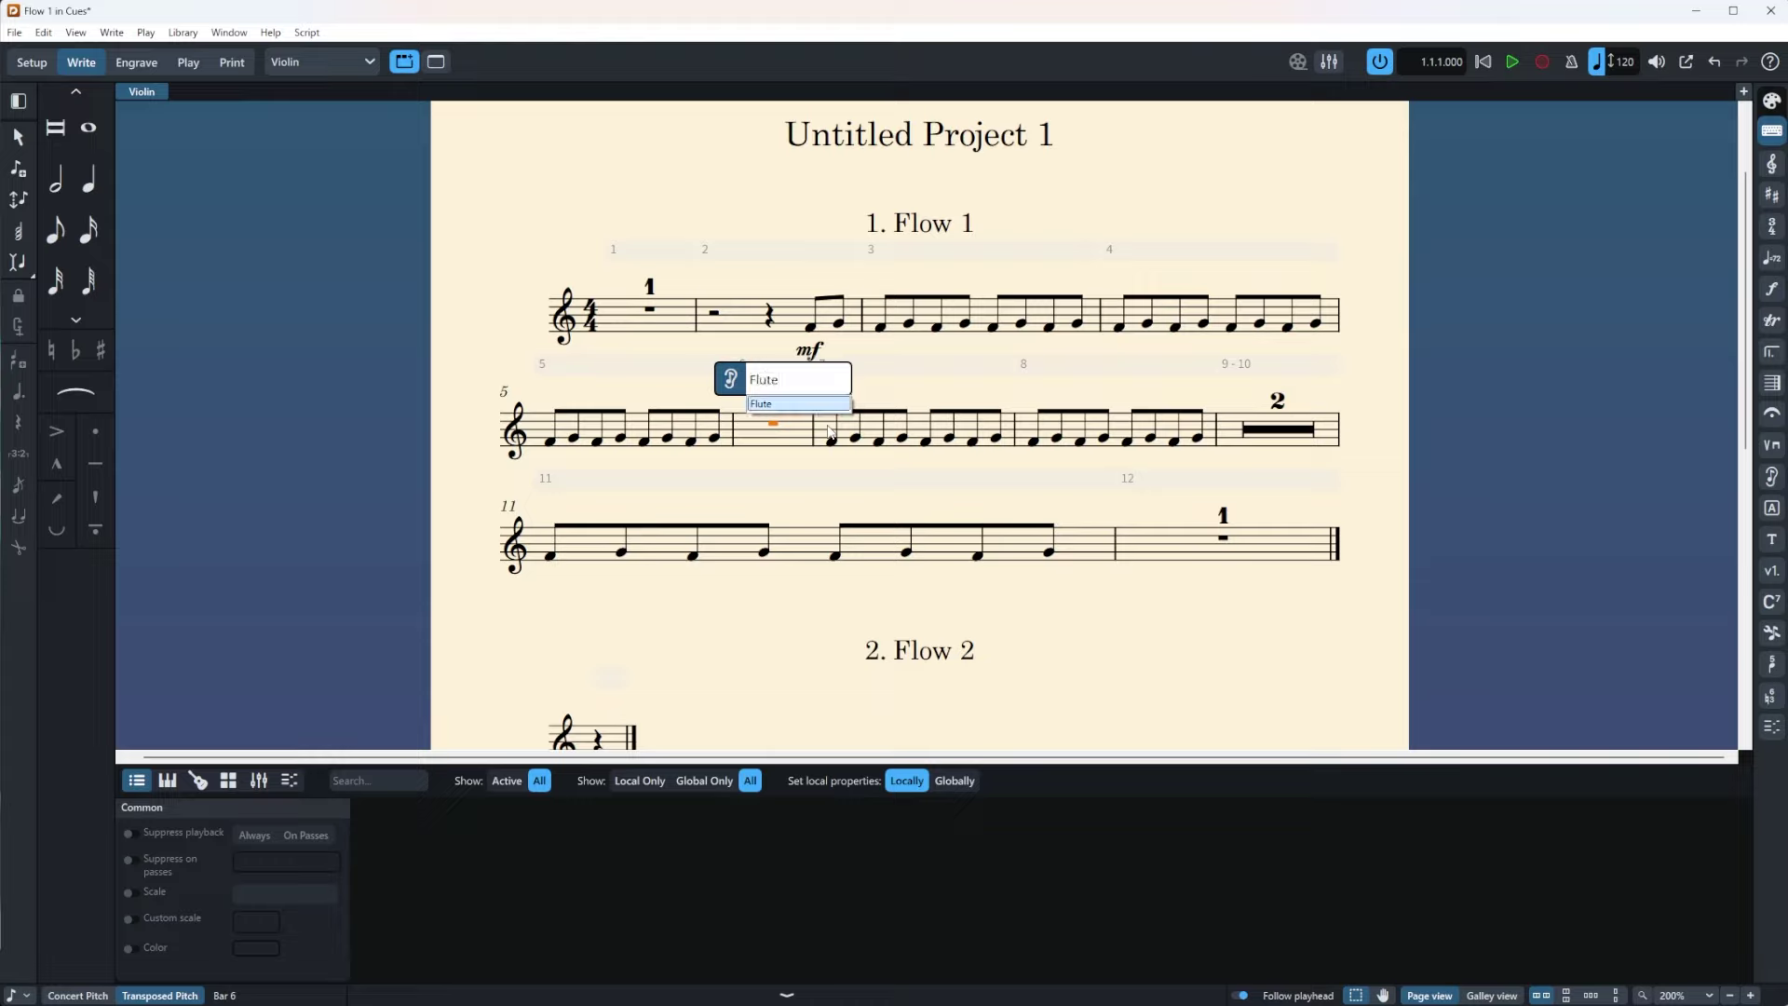
key("Return")
Step: Re-enter the Flute cue at bar 6 and drag its end to the barline
key("shift+alt+c")
type("flute")
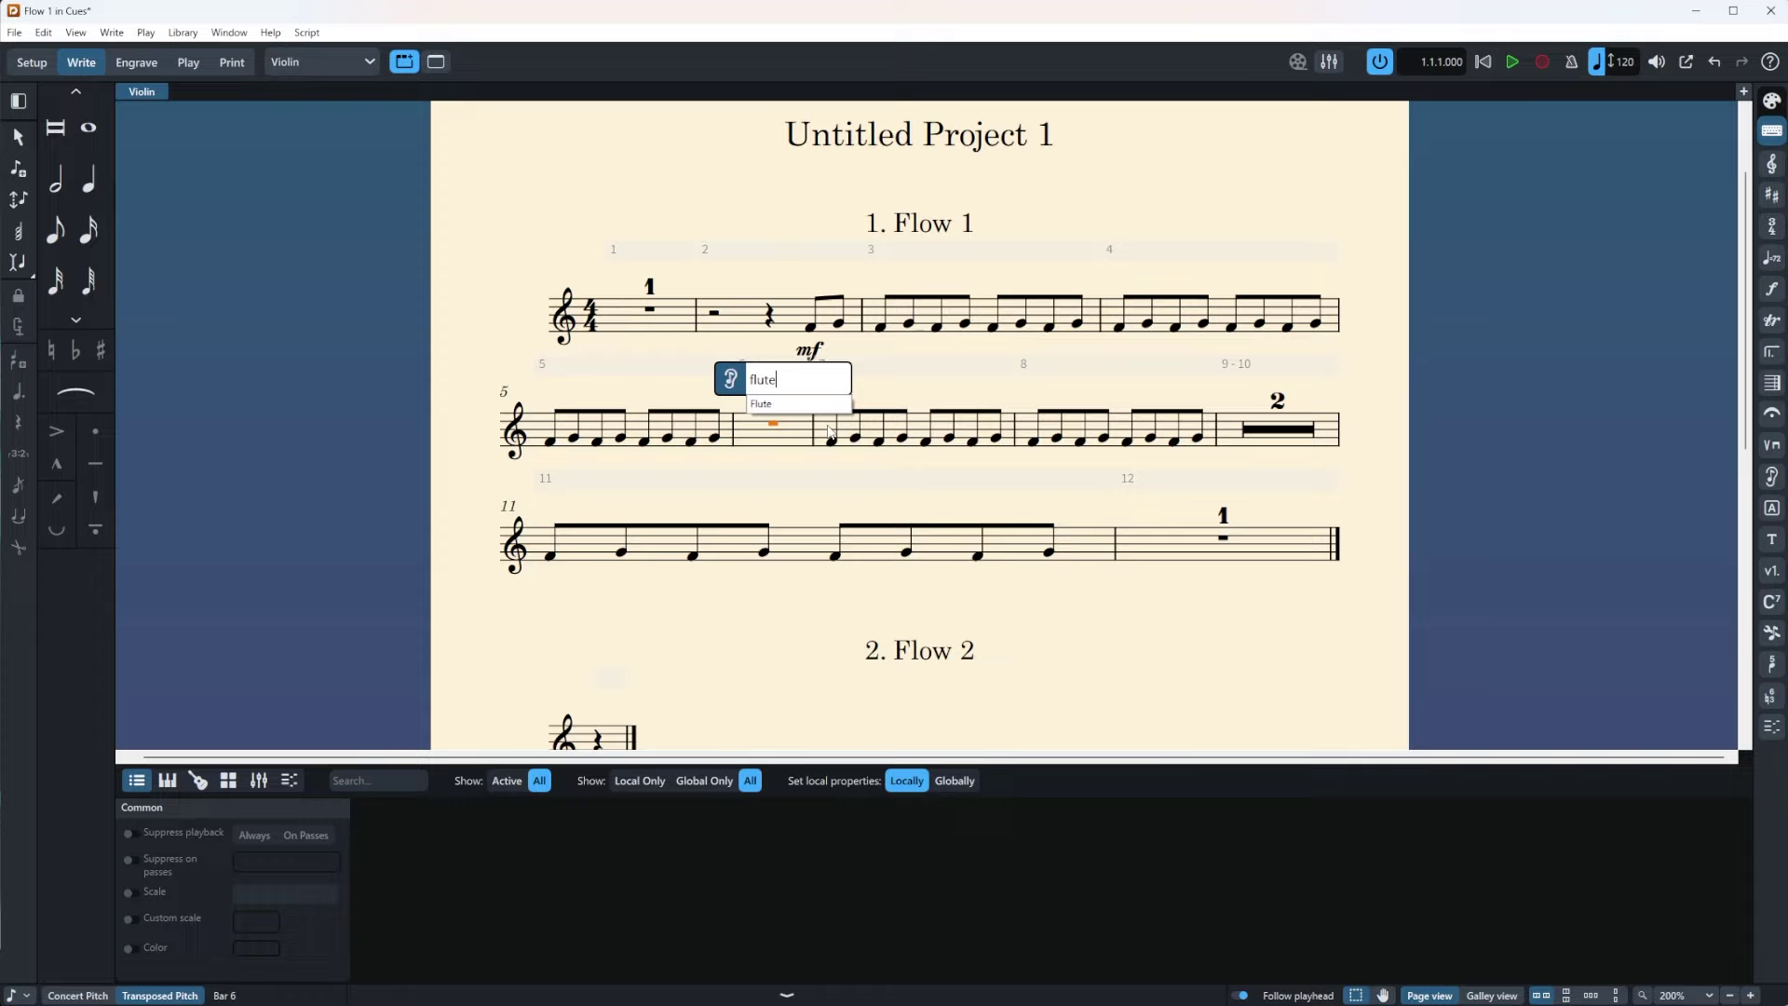
key("Down")
key("Return")
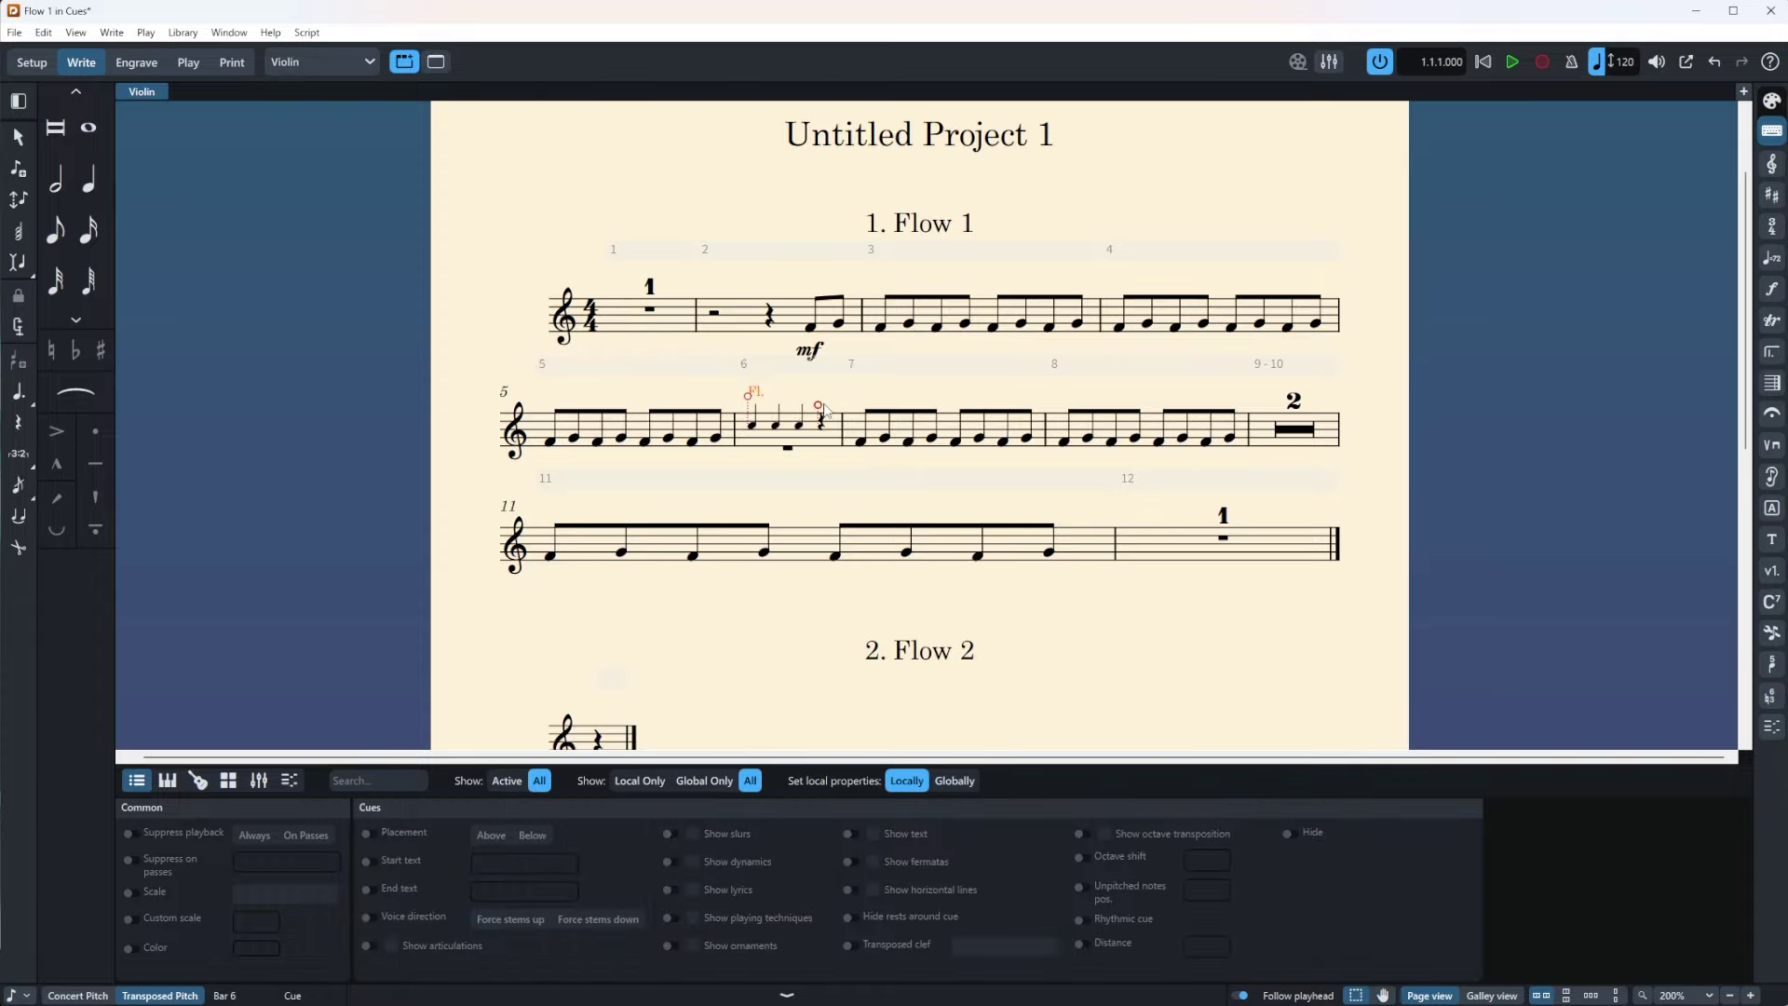
left_click_drag(824, 410, 855, 410)
Step: Show the full score in page view and check the title 'Cue Cue, Bang Bang'
key("w")
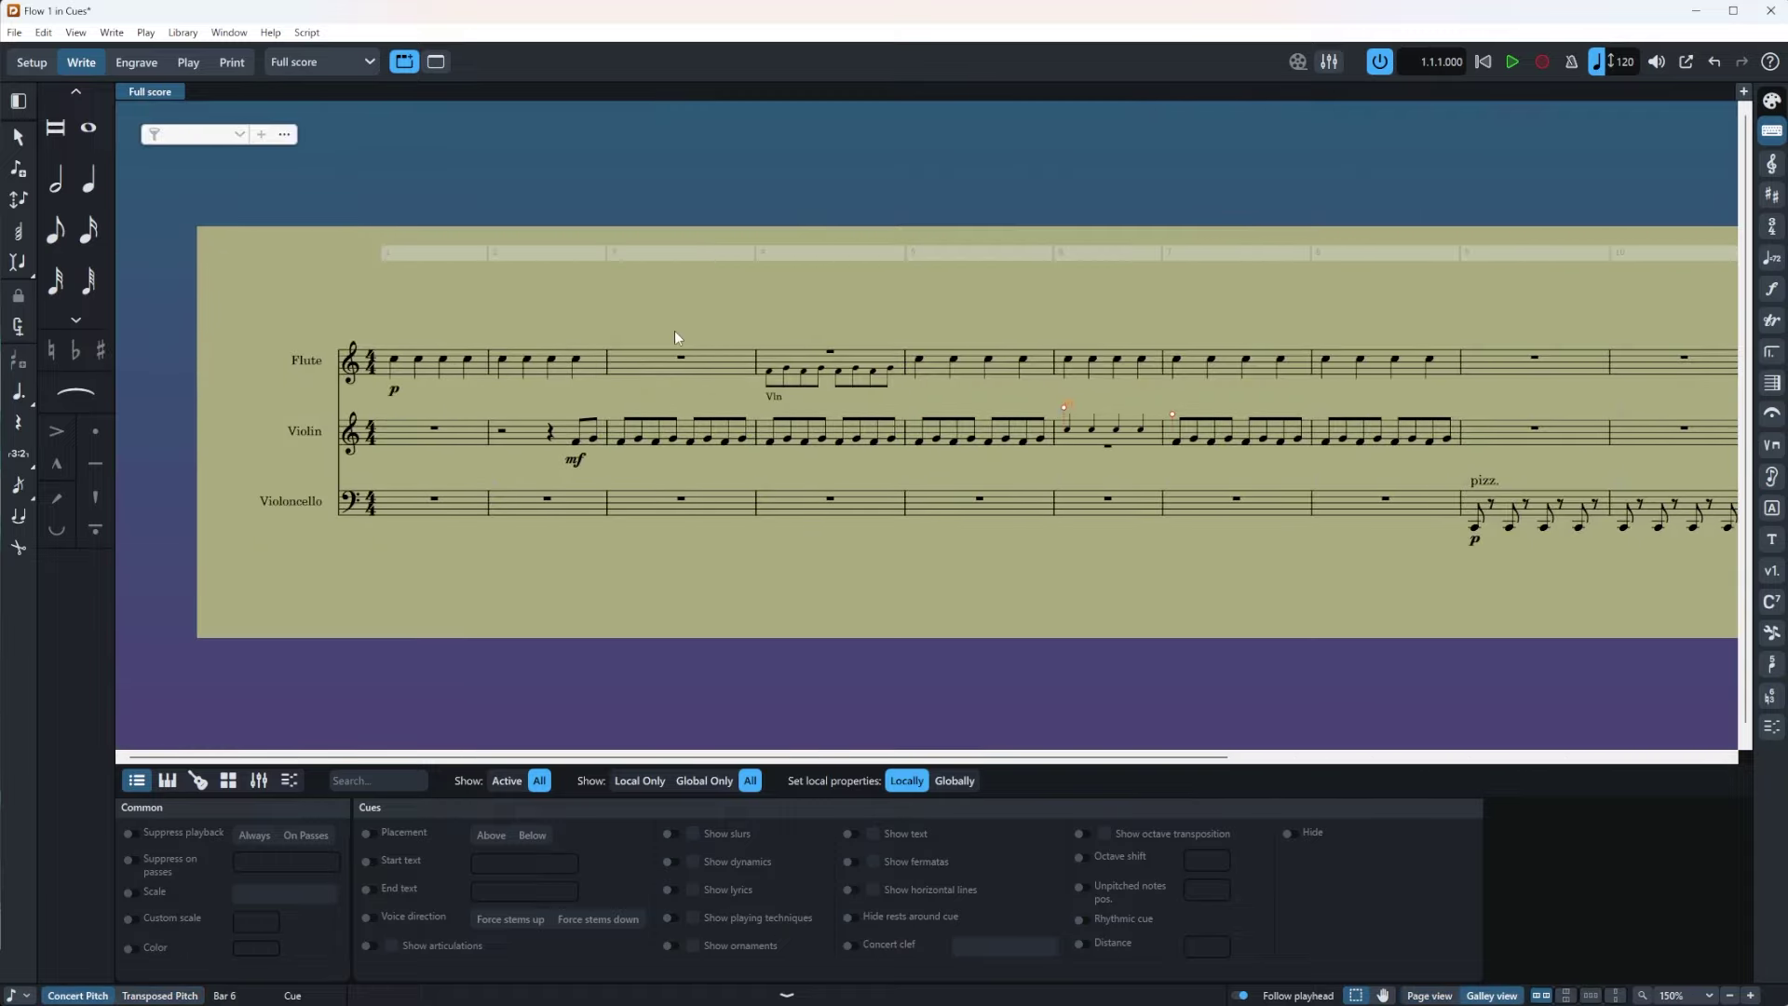
left_click(1430, 996)
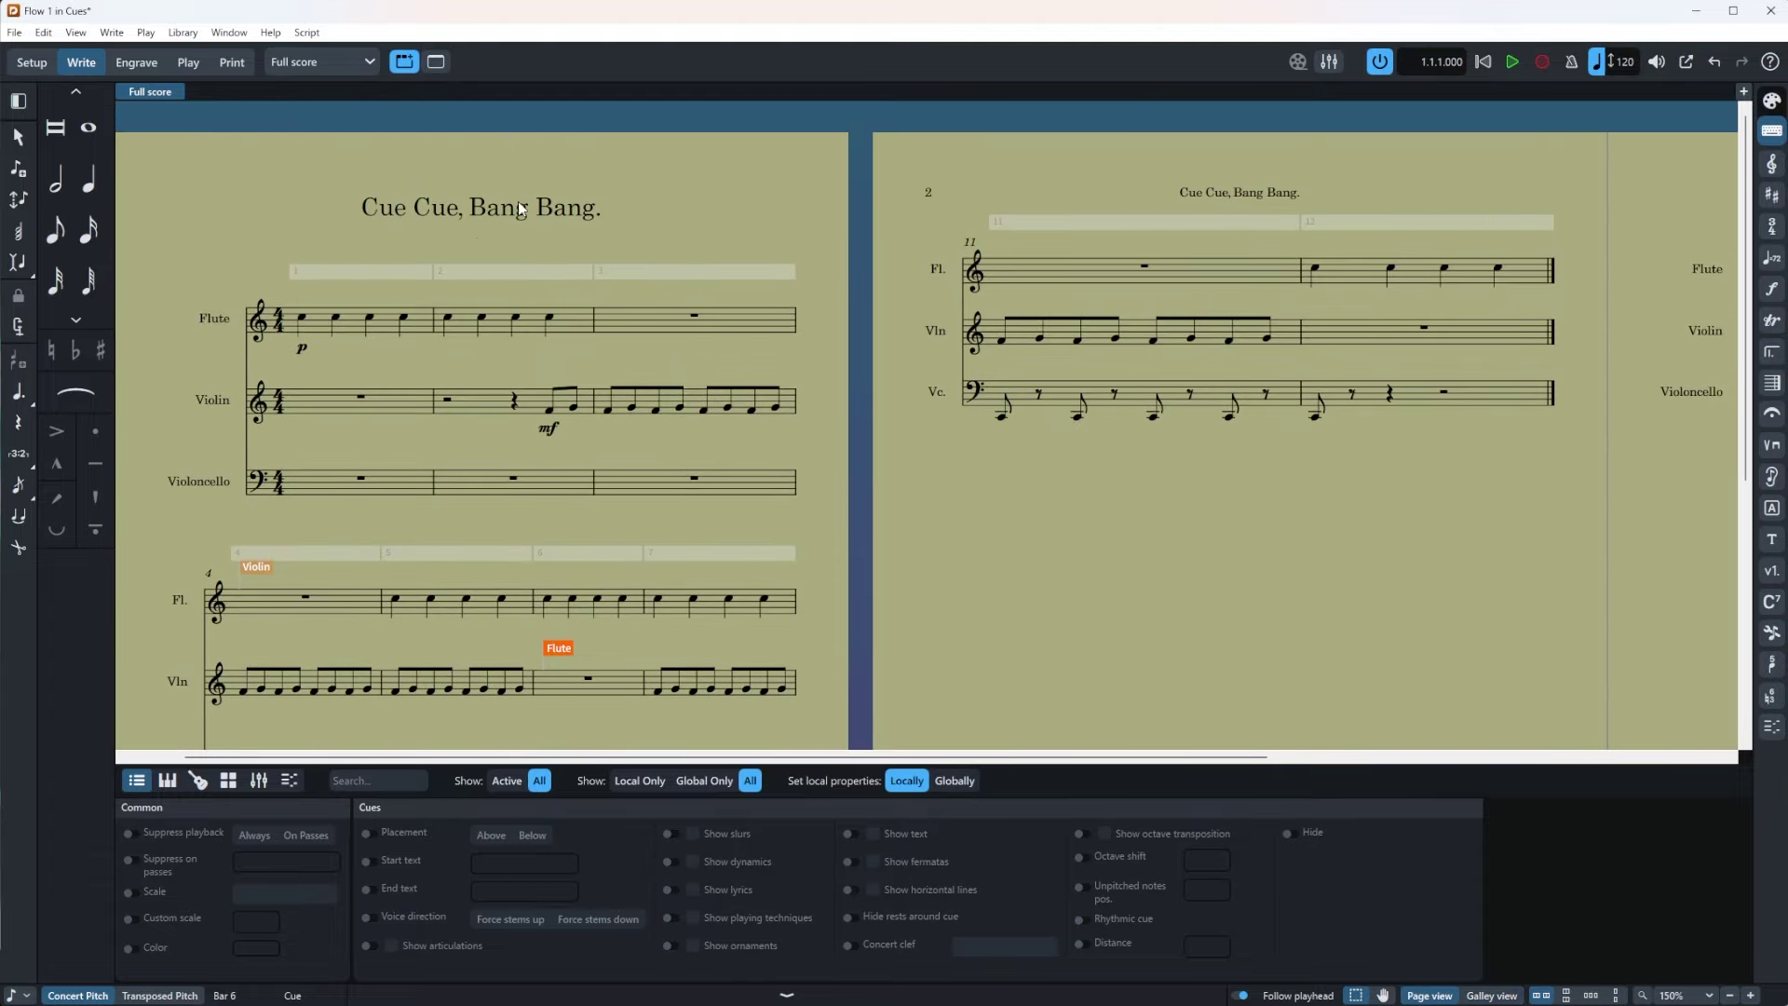
double_click(519, 204)
key("ctrl+a")
left_click(784, 248)
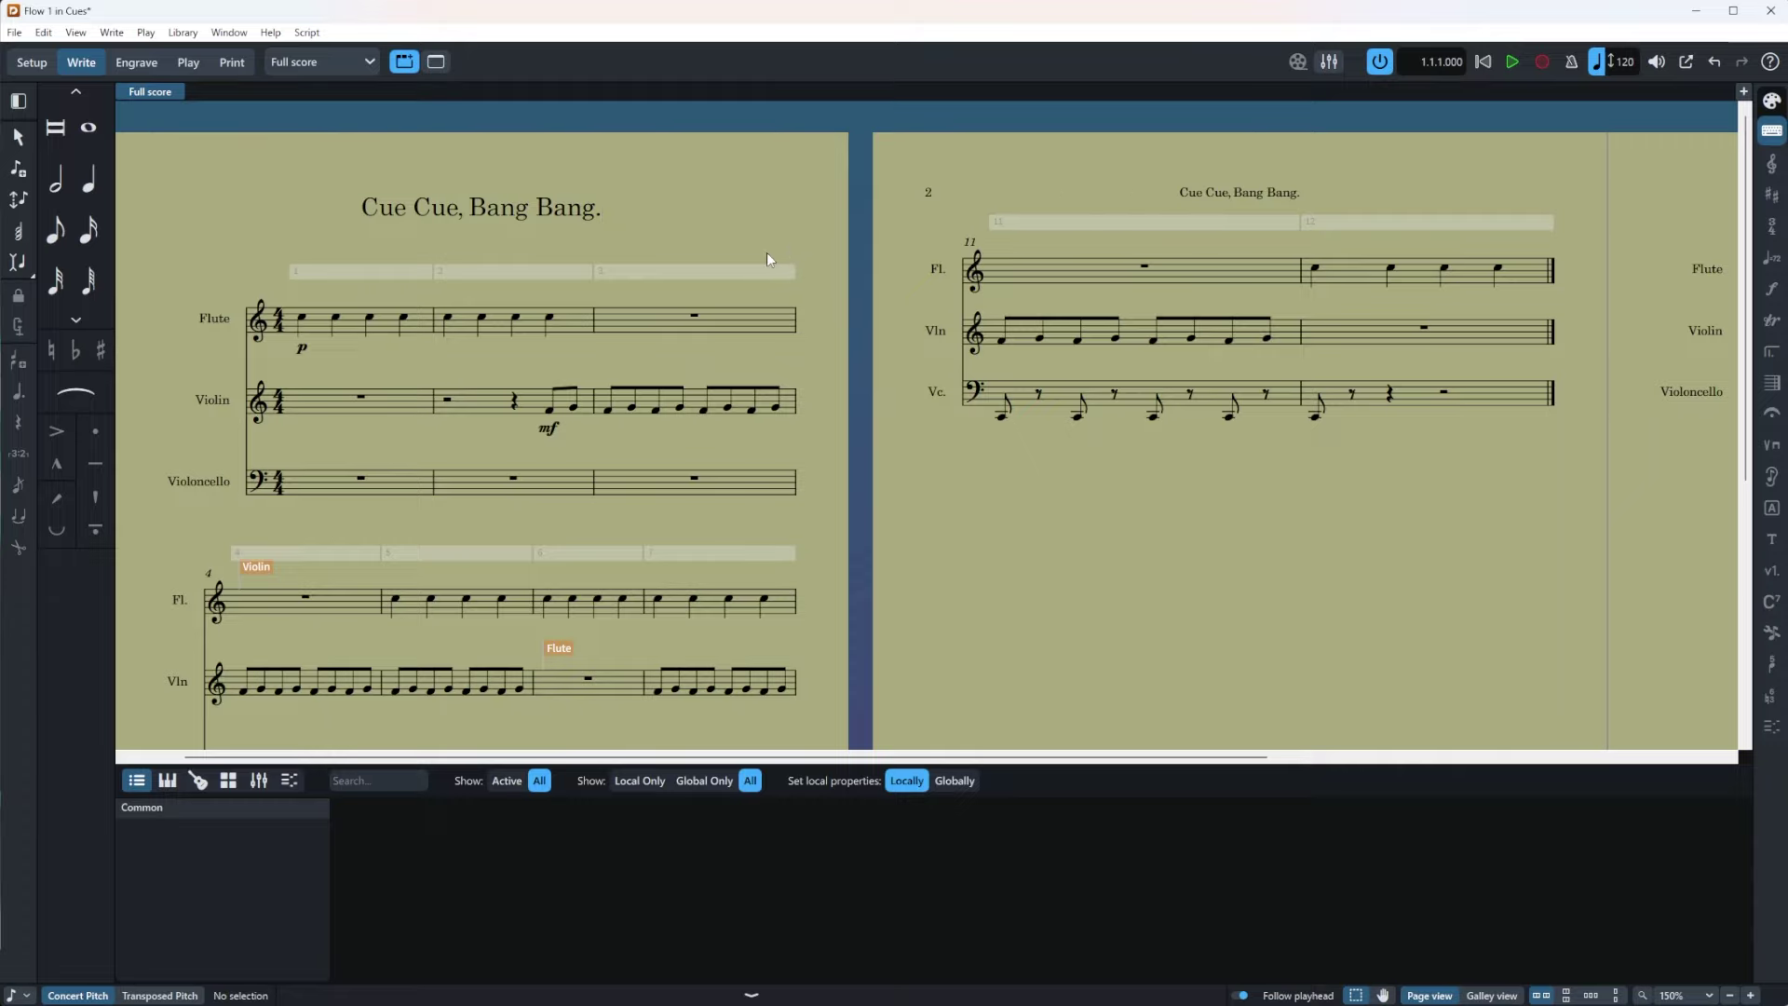
Step: Review Flow 1's Project Info in Setup mode, then go back to Write mode
left_click(45, 63)
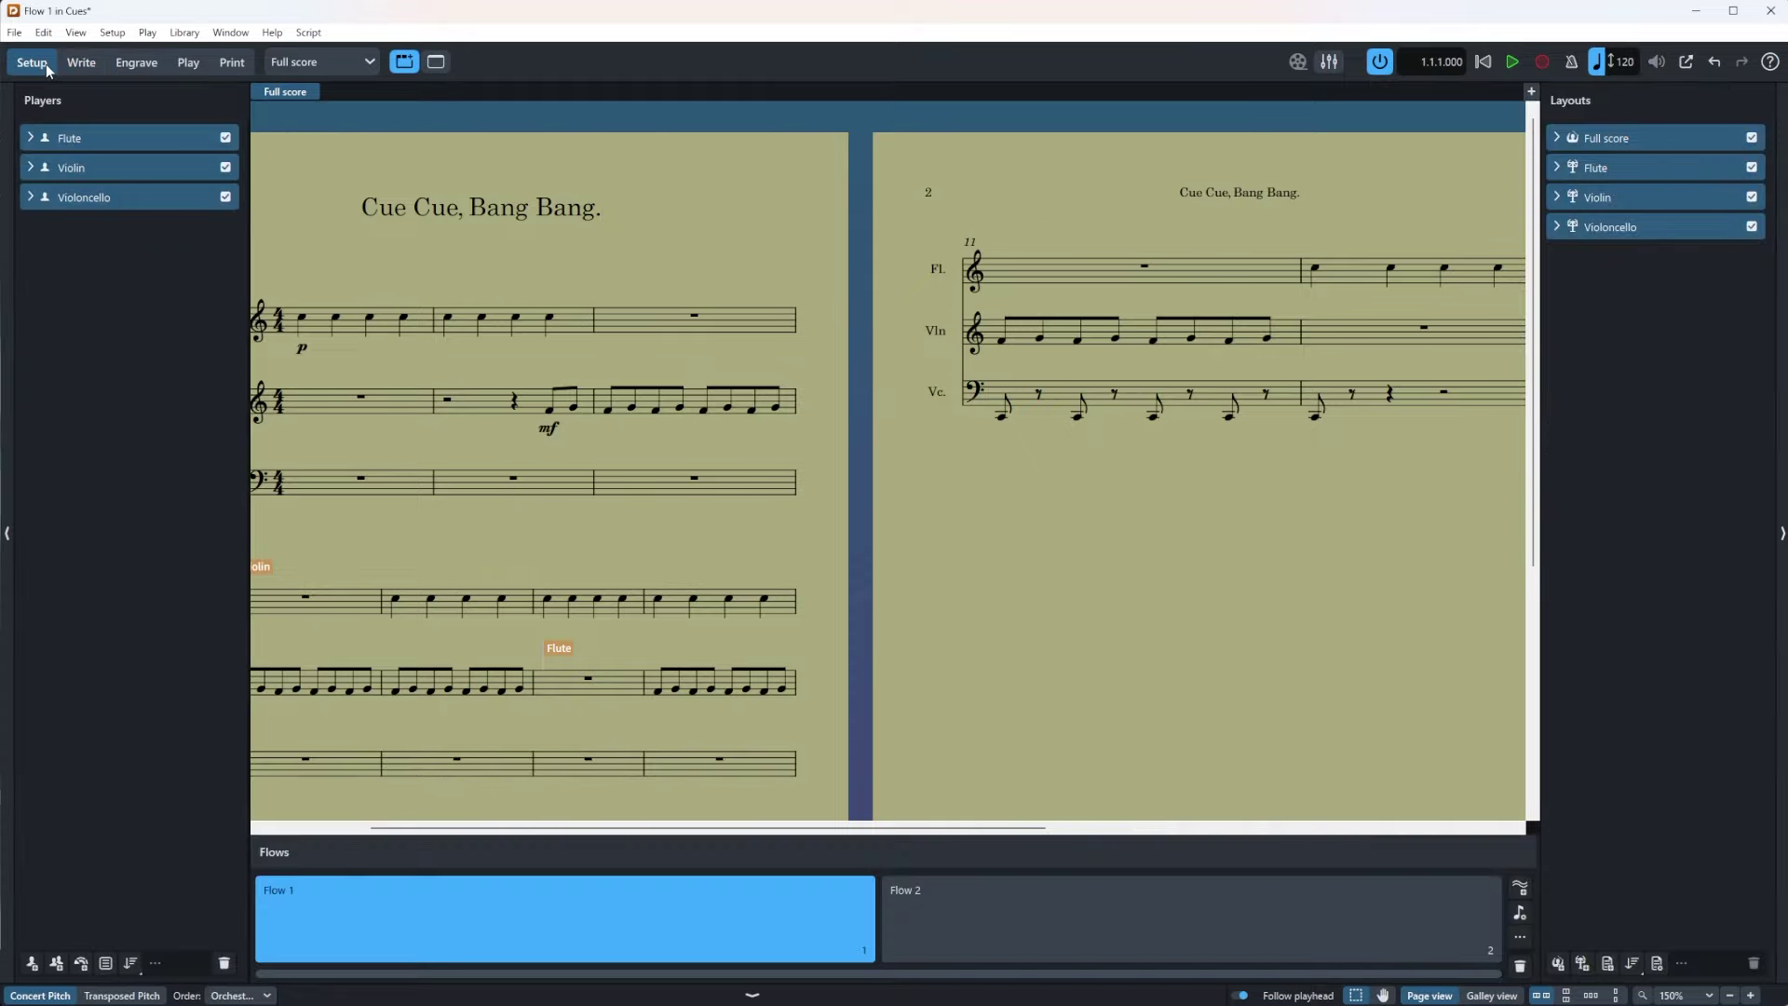
right_click(549, 892)
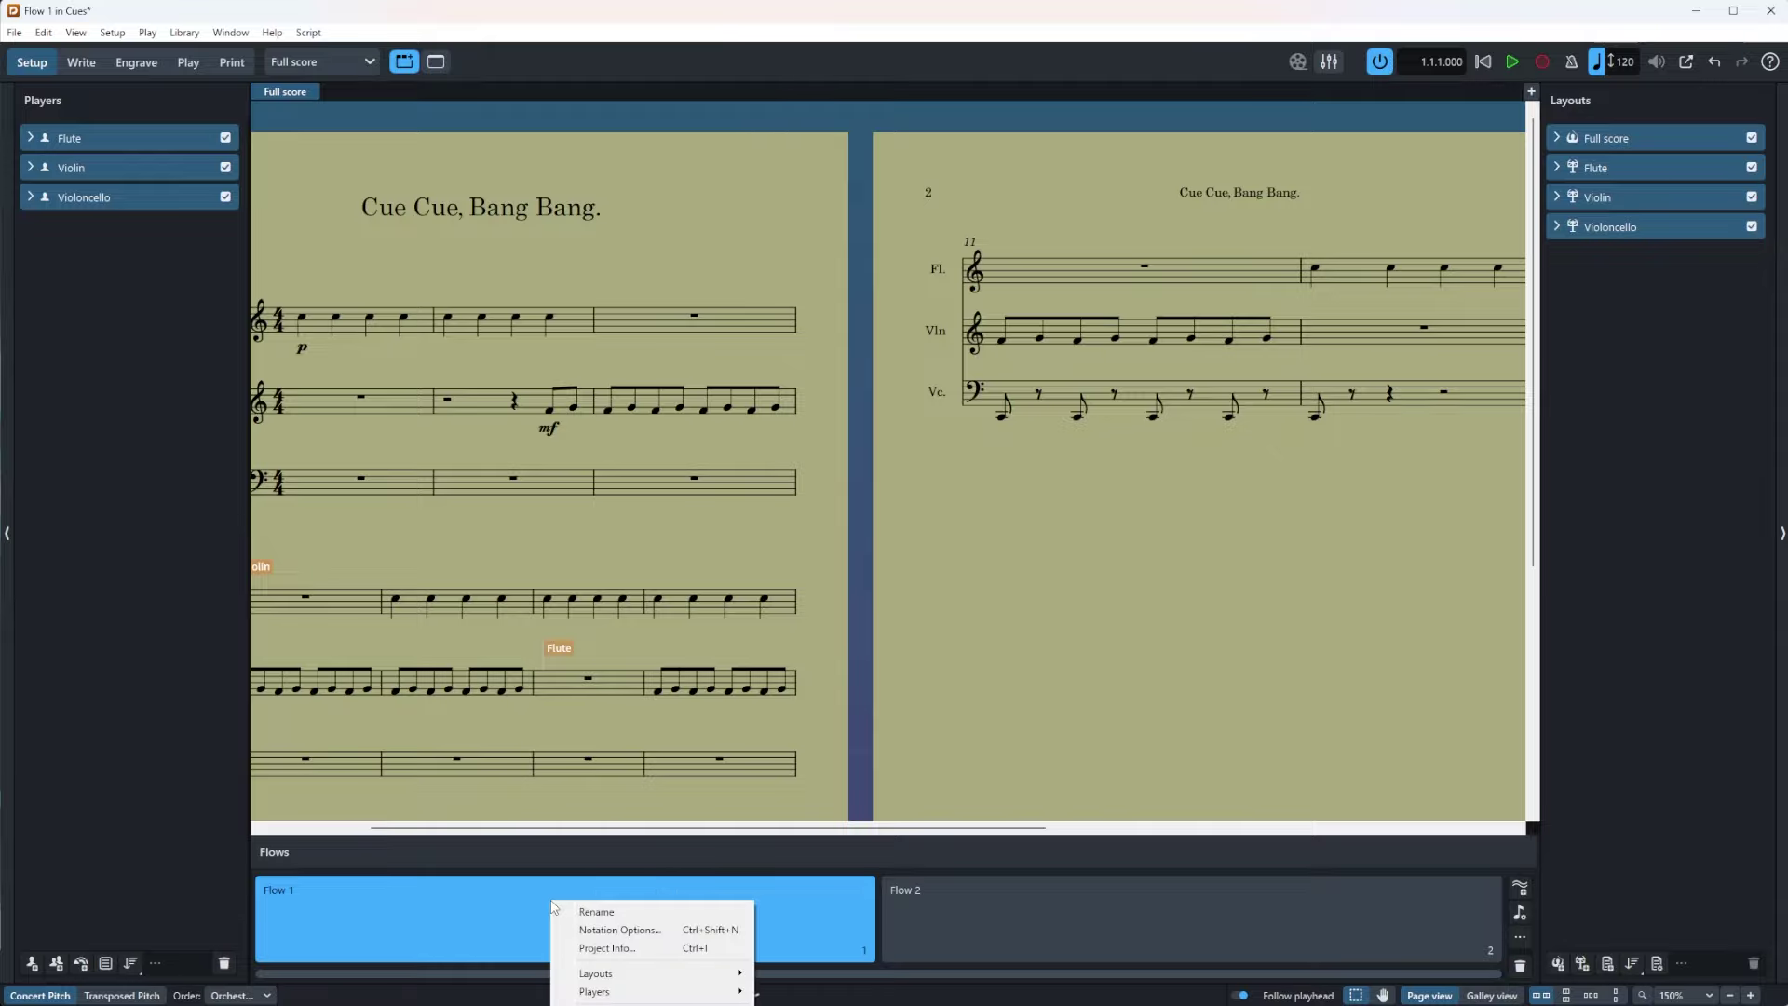
left_click(607, 948)
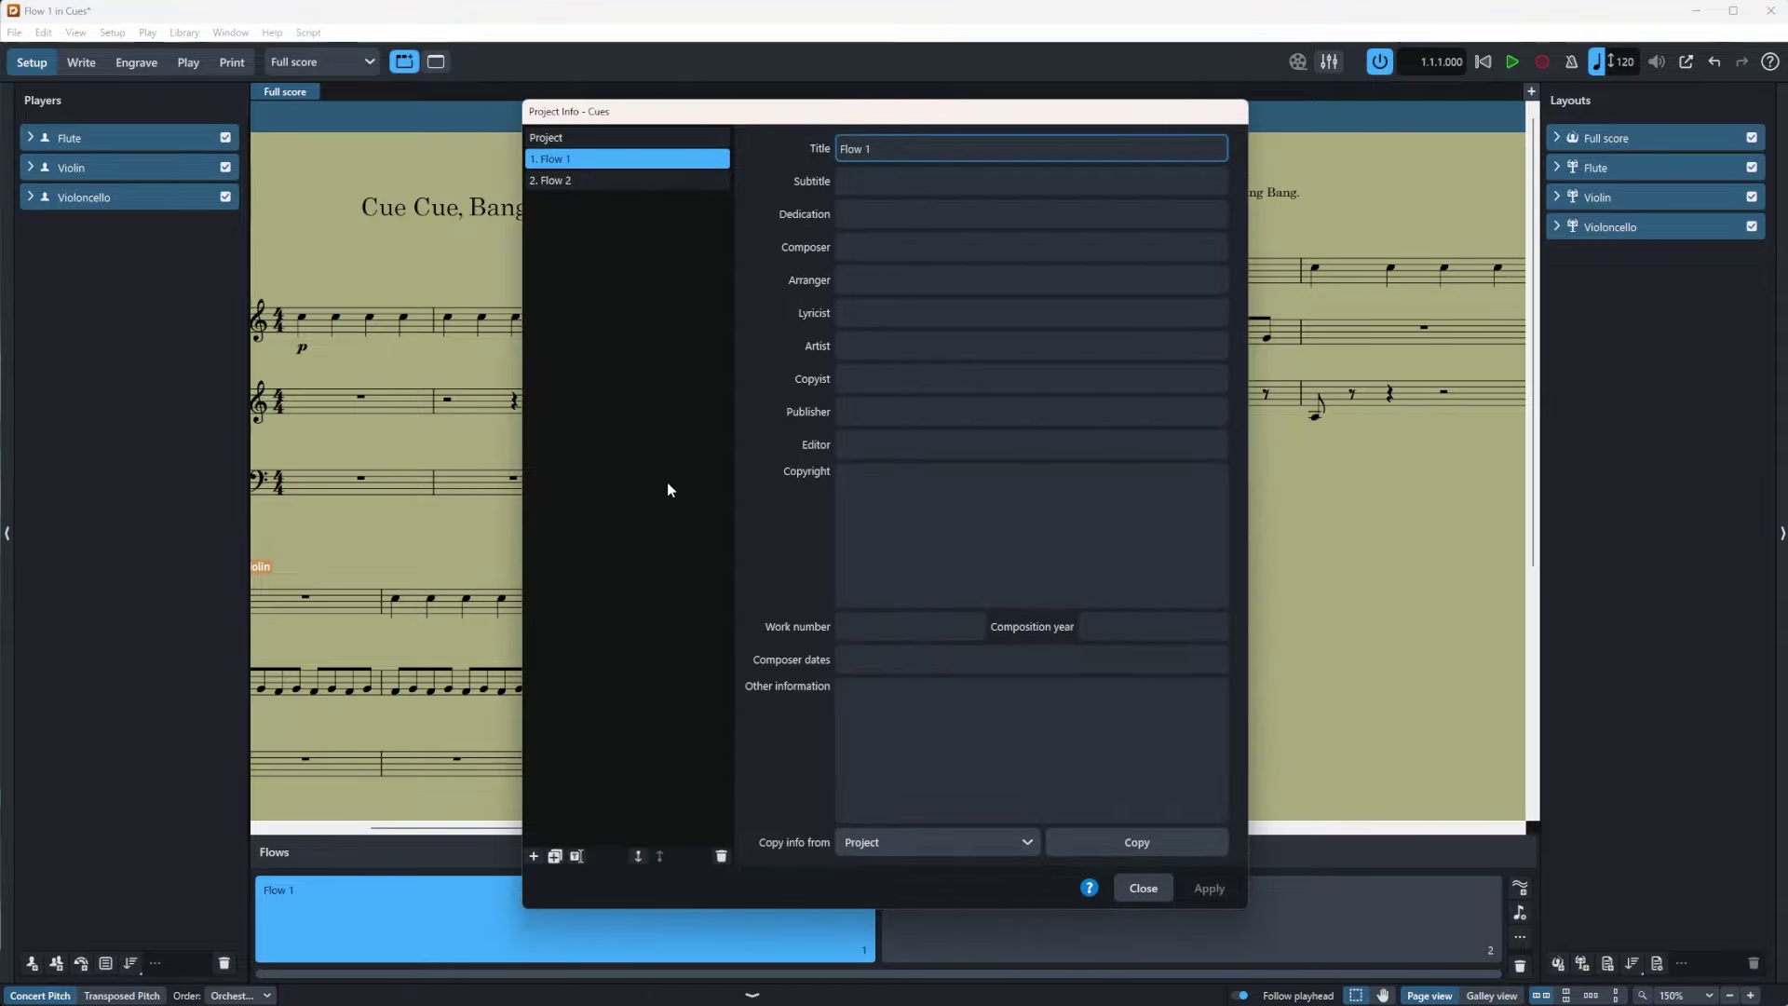
left_click(1158, 887)
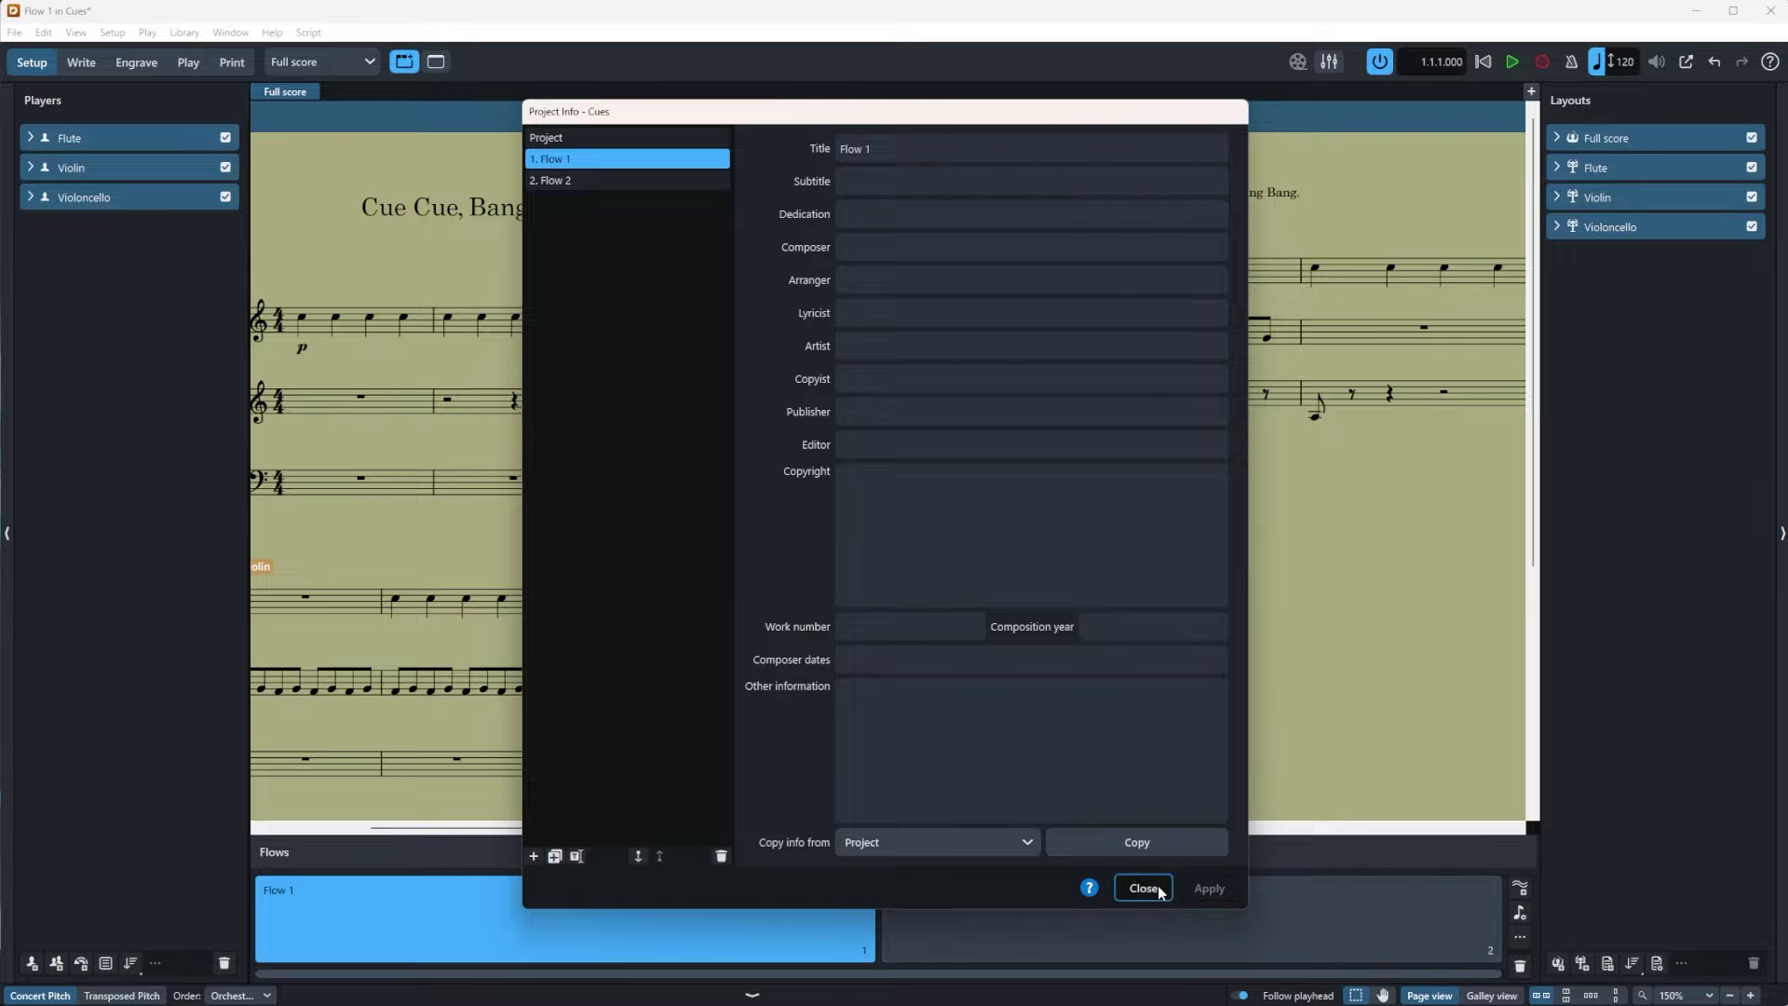
left_click(82, 62)
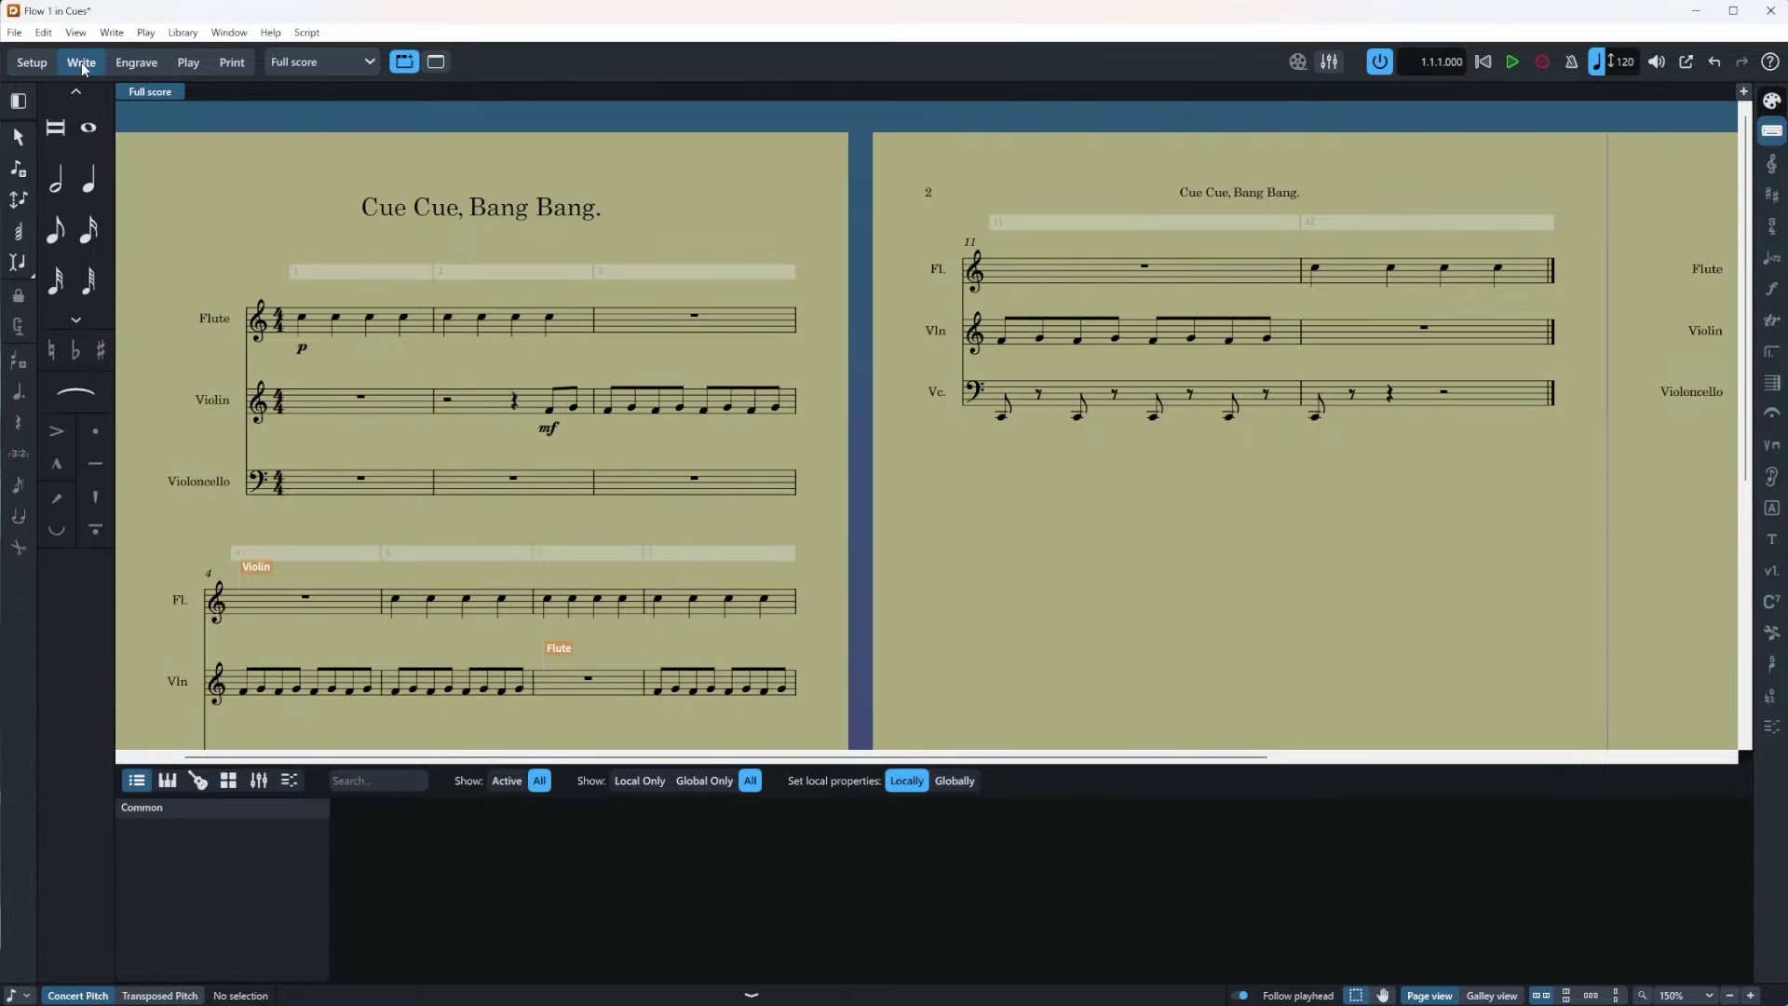
scroll(1106, 577, "down", 2)
scroll(1107, 584, "down", 3)
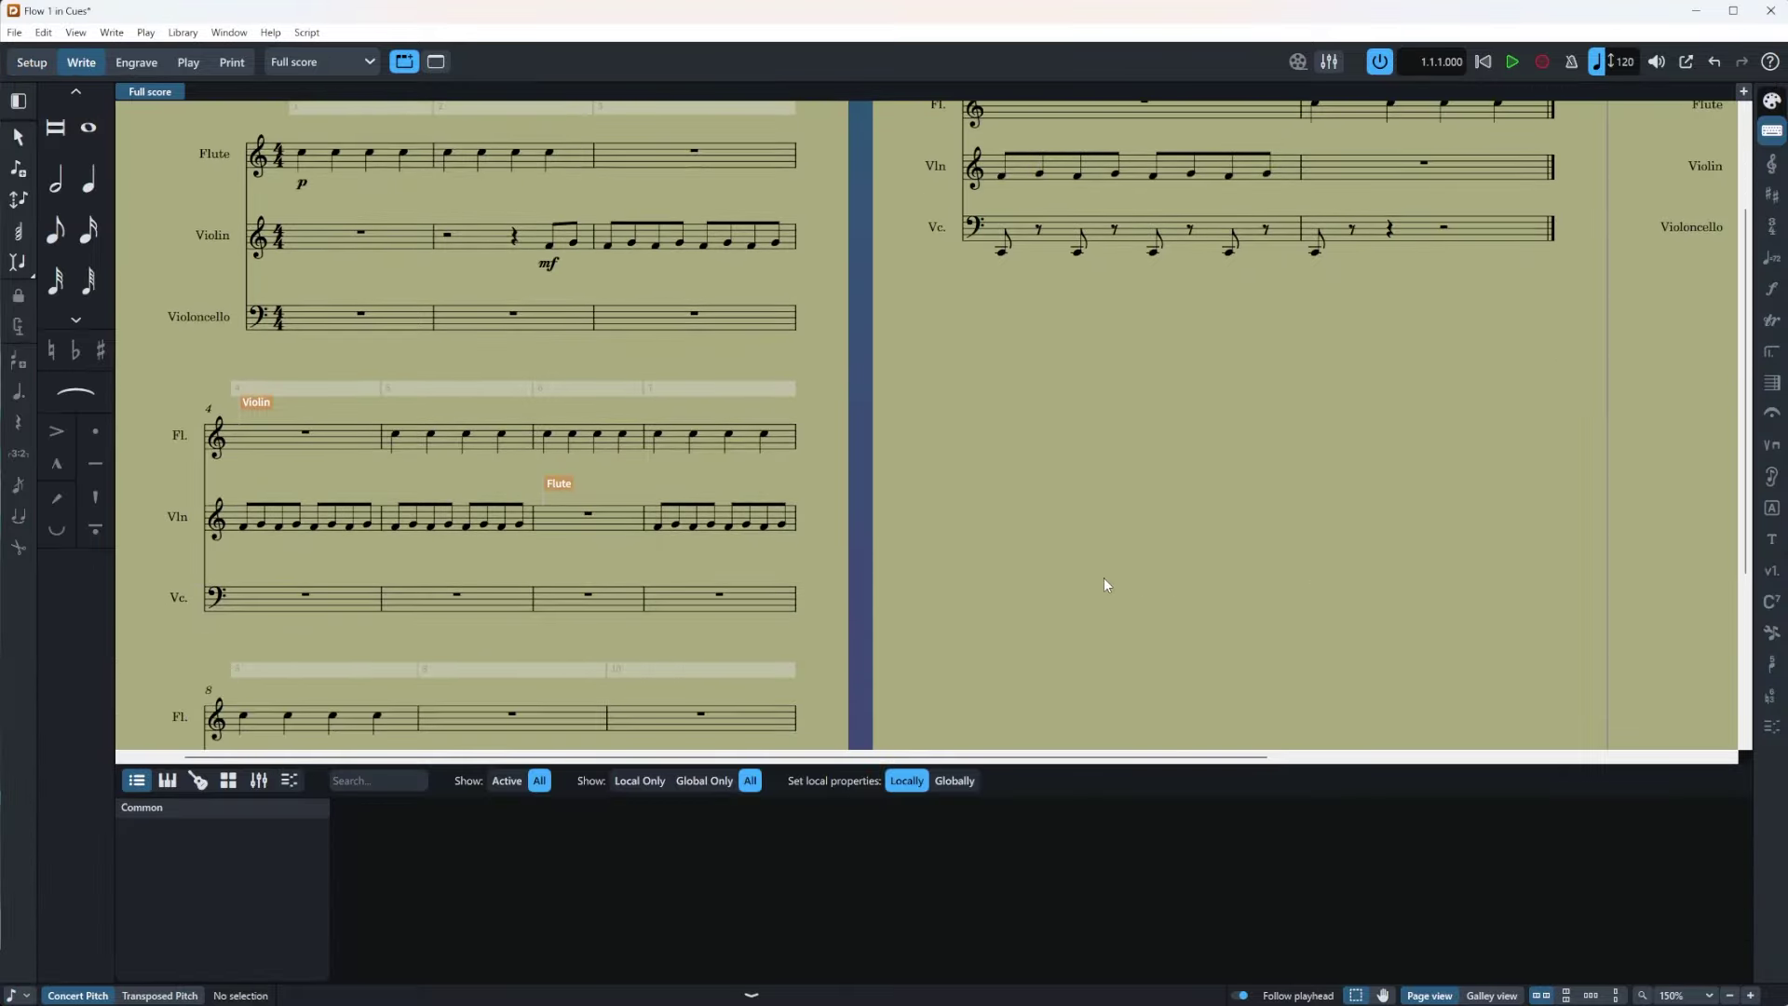
scroll(1095, 580, "up", 1)
scroll(1096, 579, "up", 1)
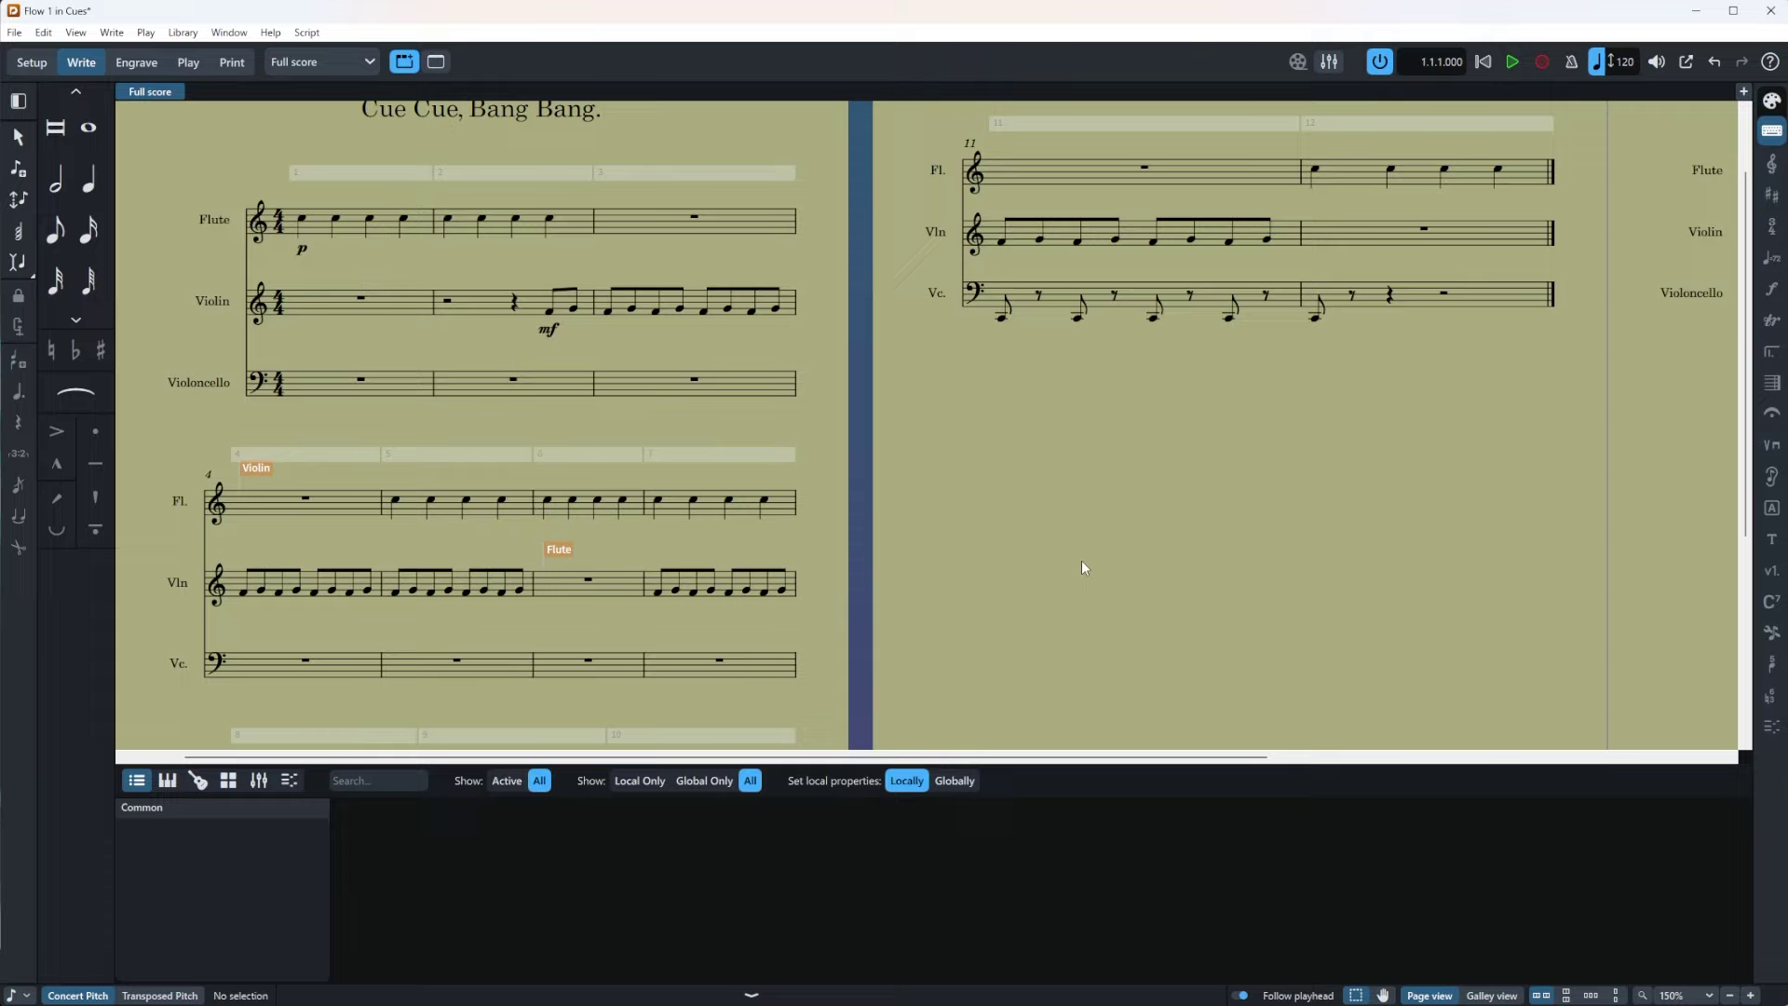
left_click(500, 296)
key("w")
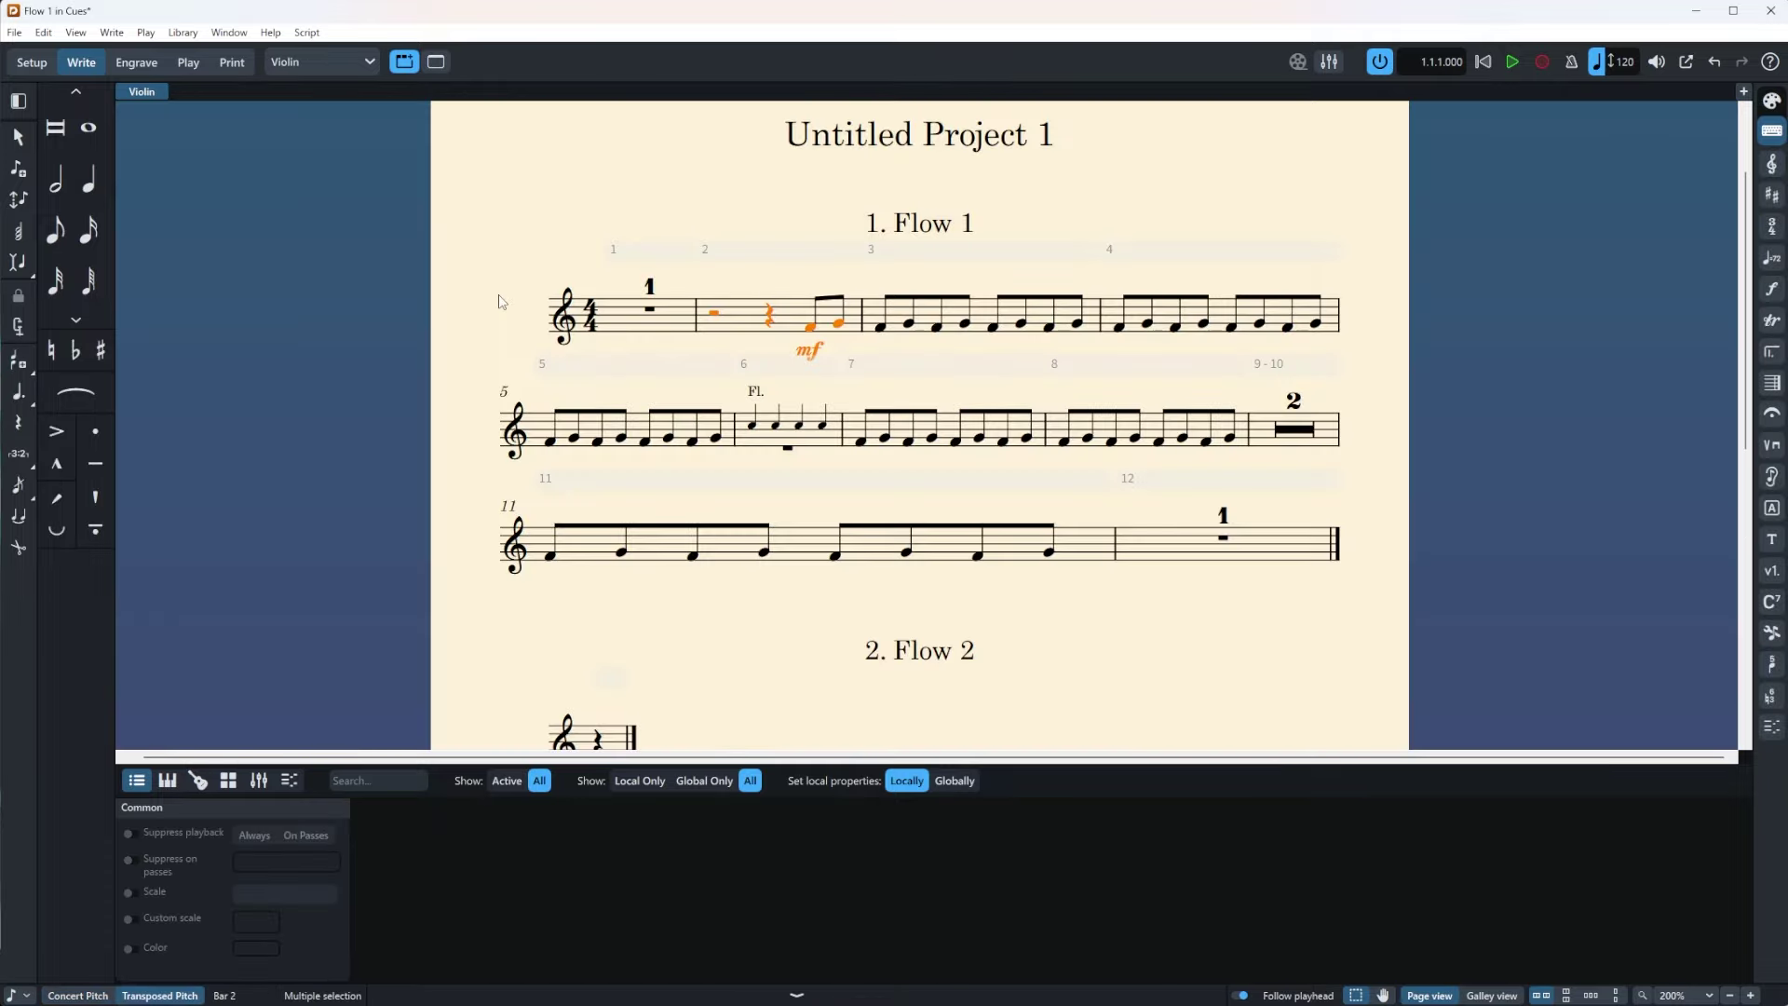
left_click(767, 447)
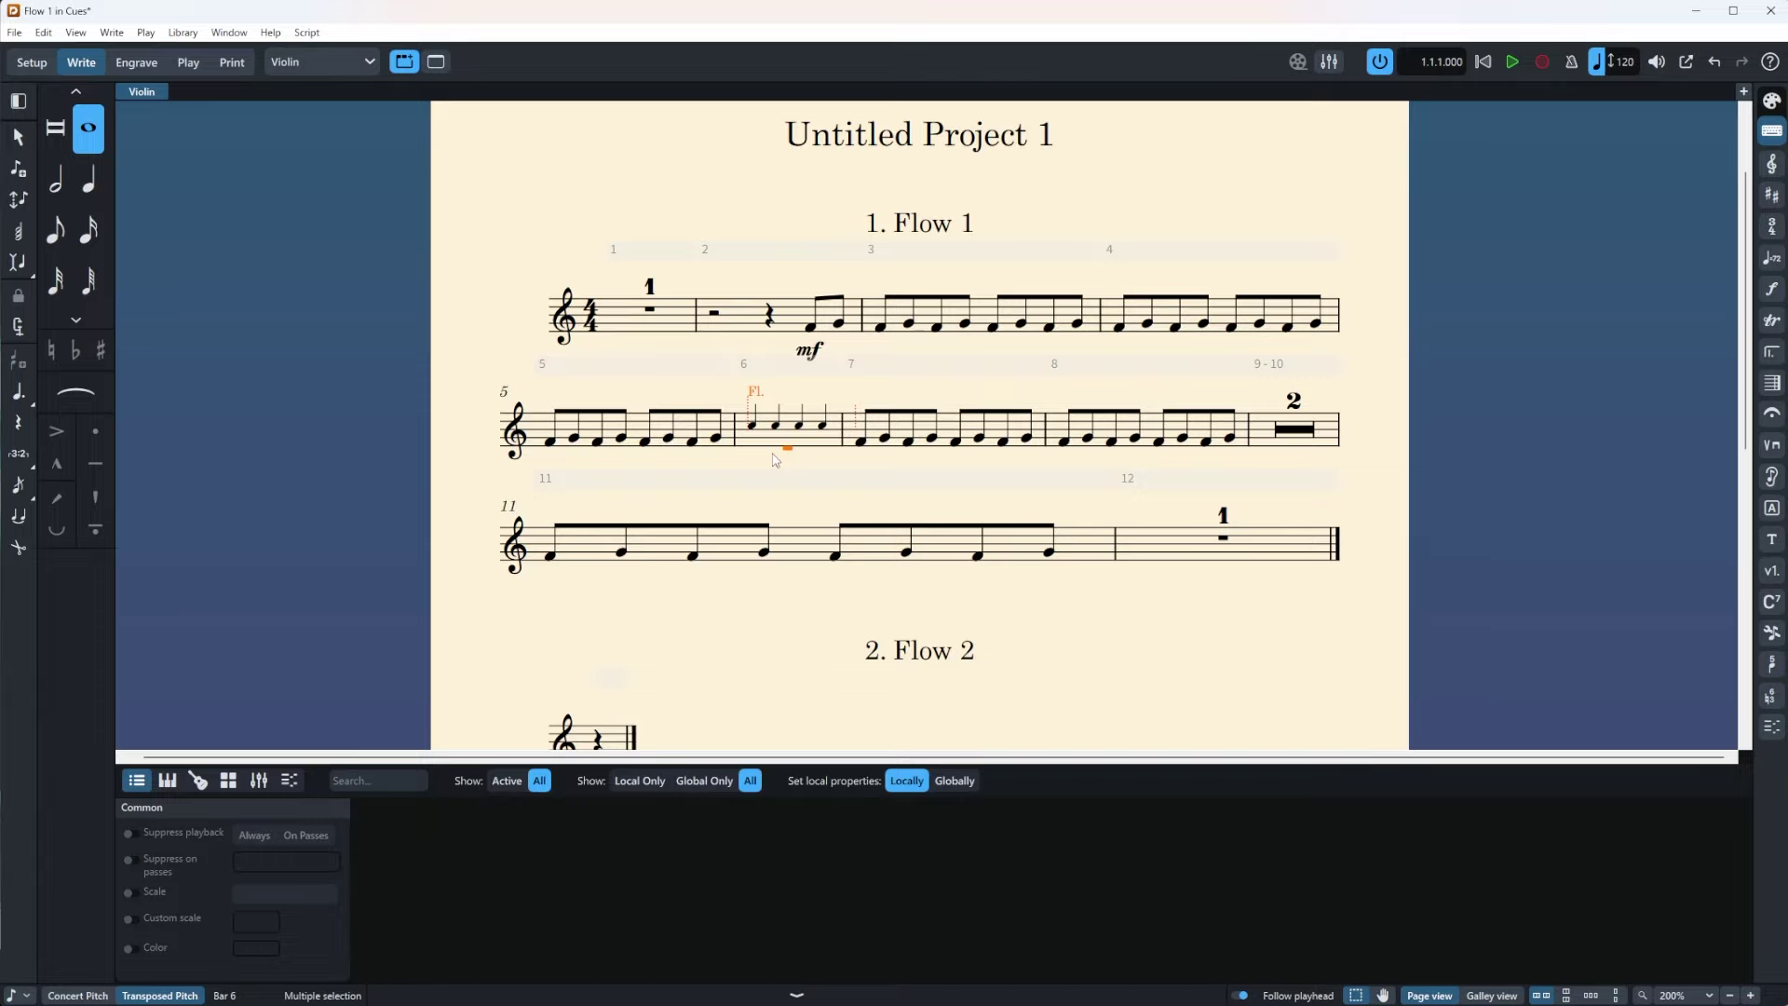
key("w")
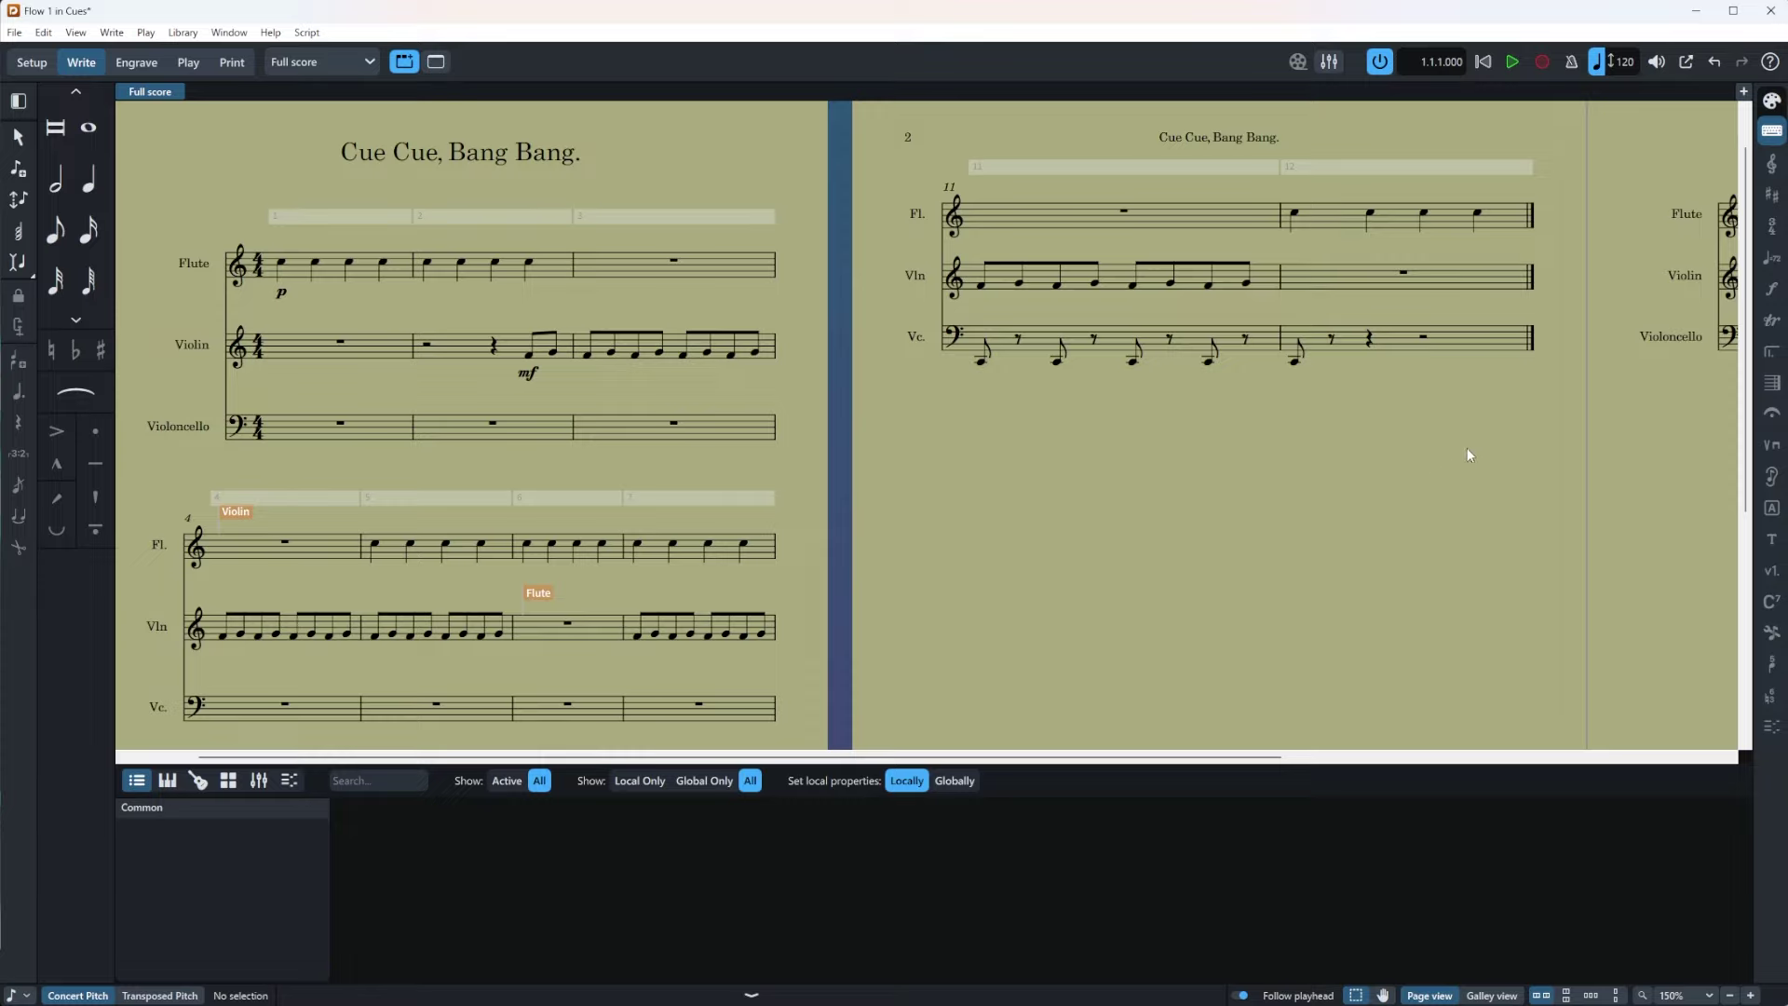
Step: Show the right-hand Cues panel with its Create Cue and Suggest Cues sections
left_click(1775, 109)
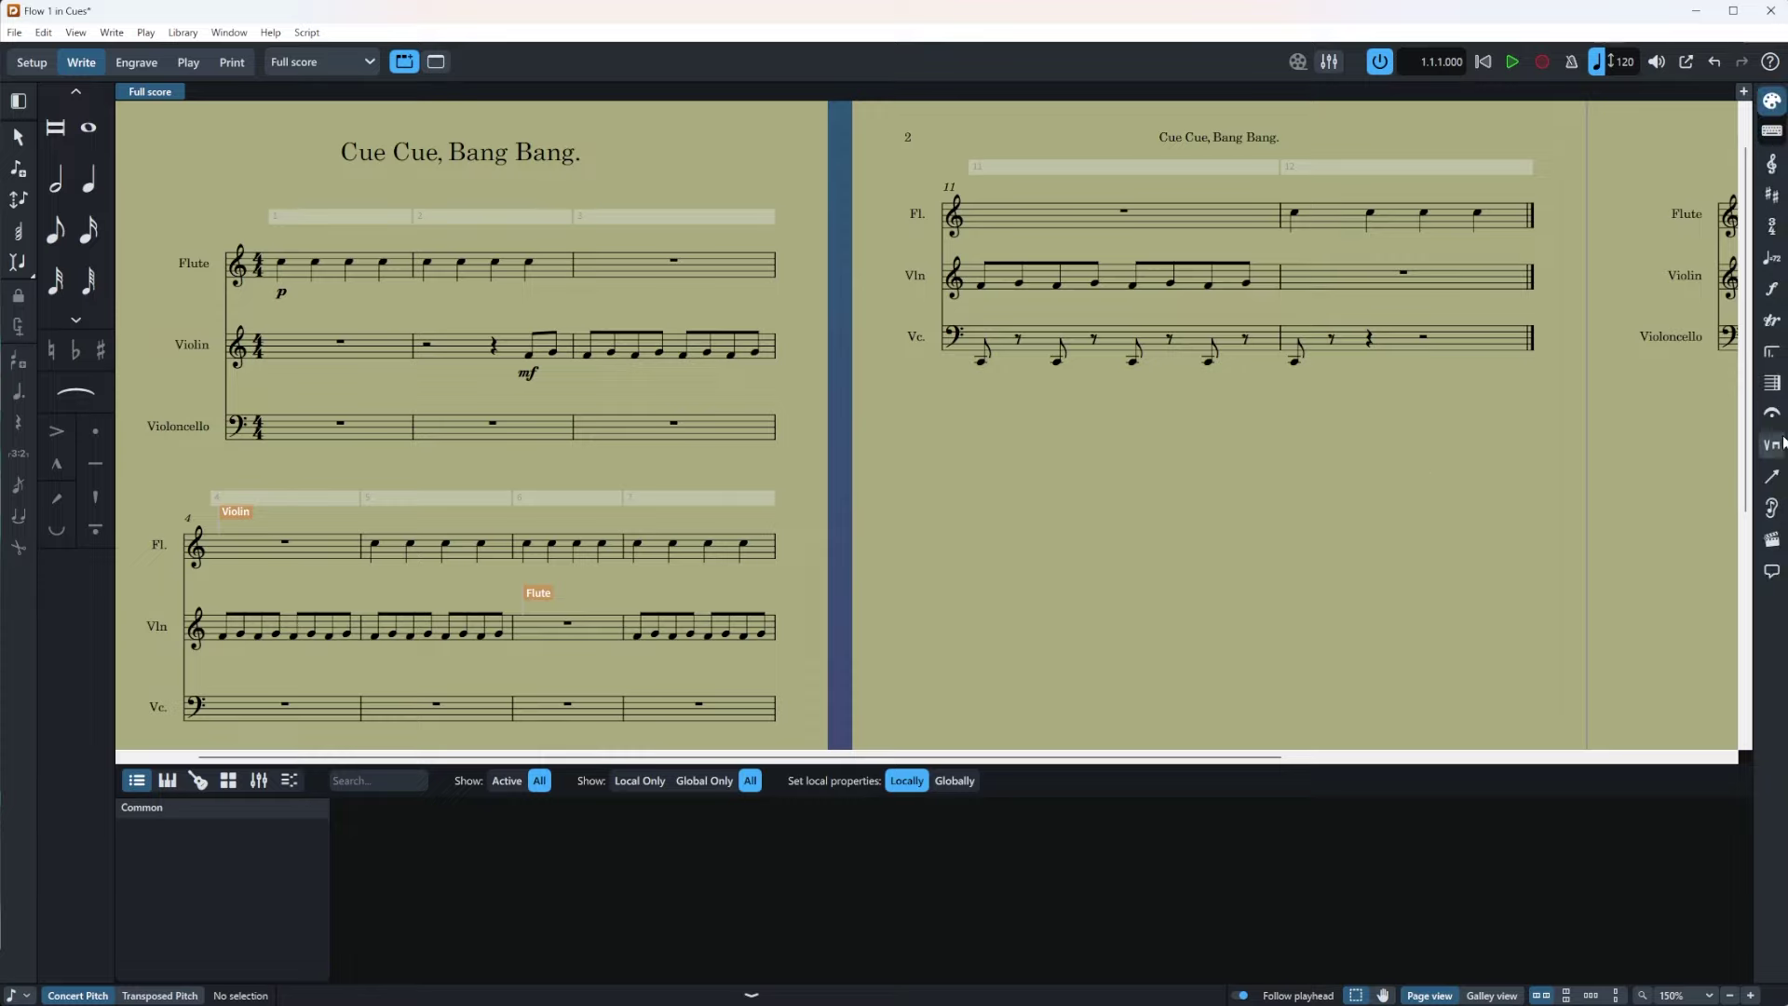
left_click(1775, 515)
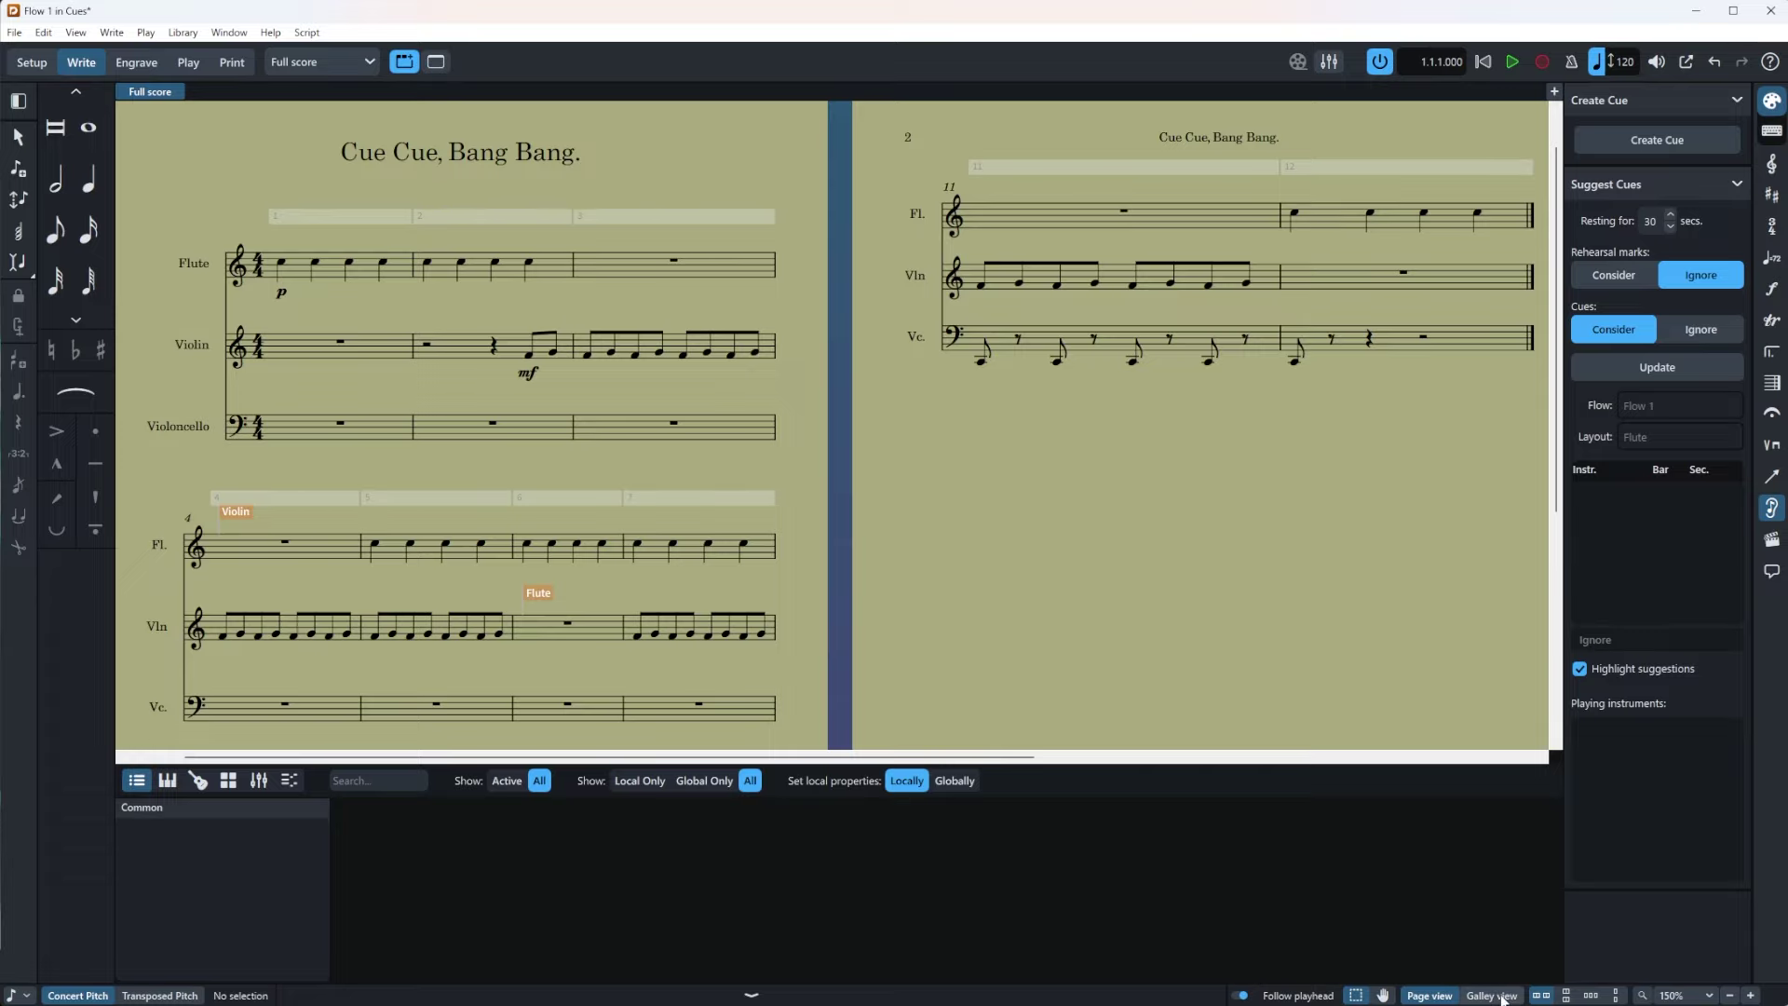
Step: Switch to galley view and set Rehearsal marks to Consider in Suggest Cues
left_click(1502, 996)
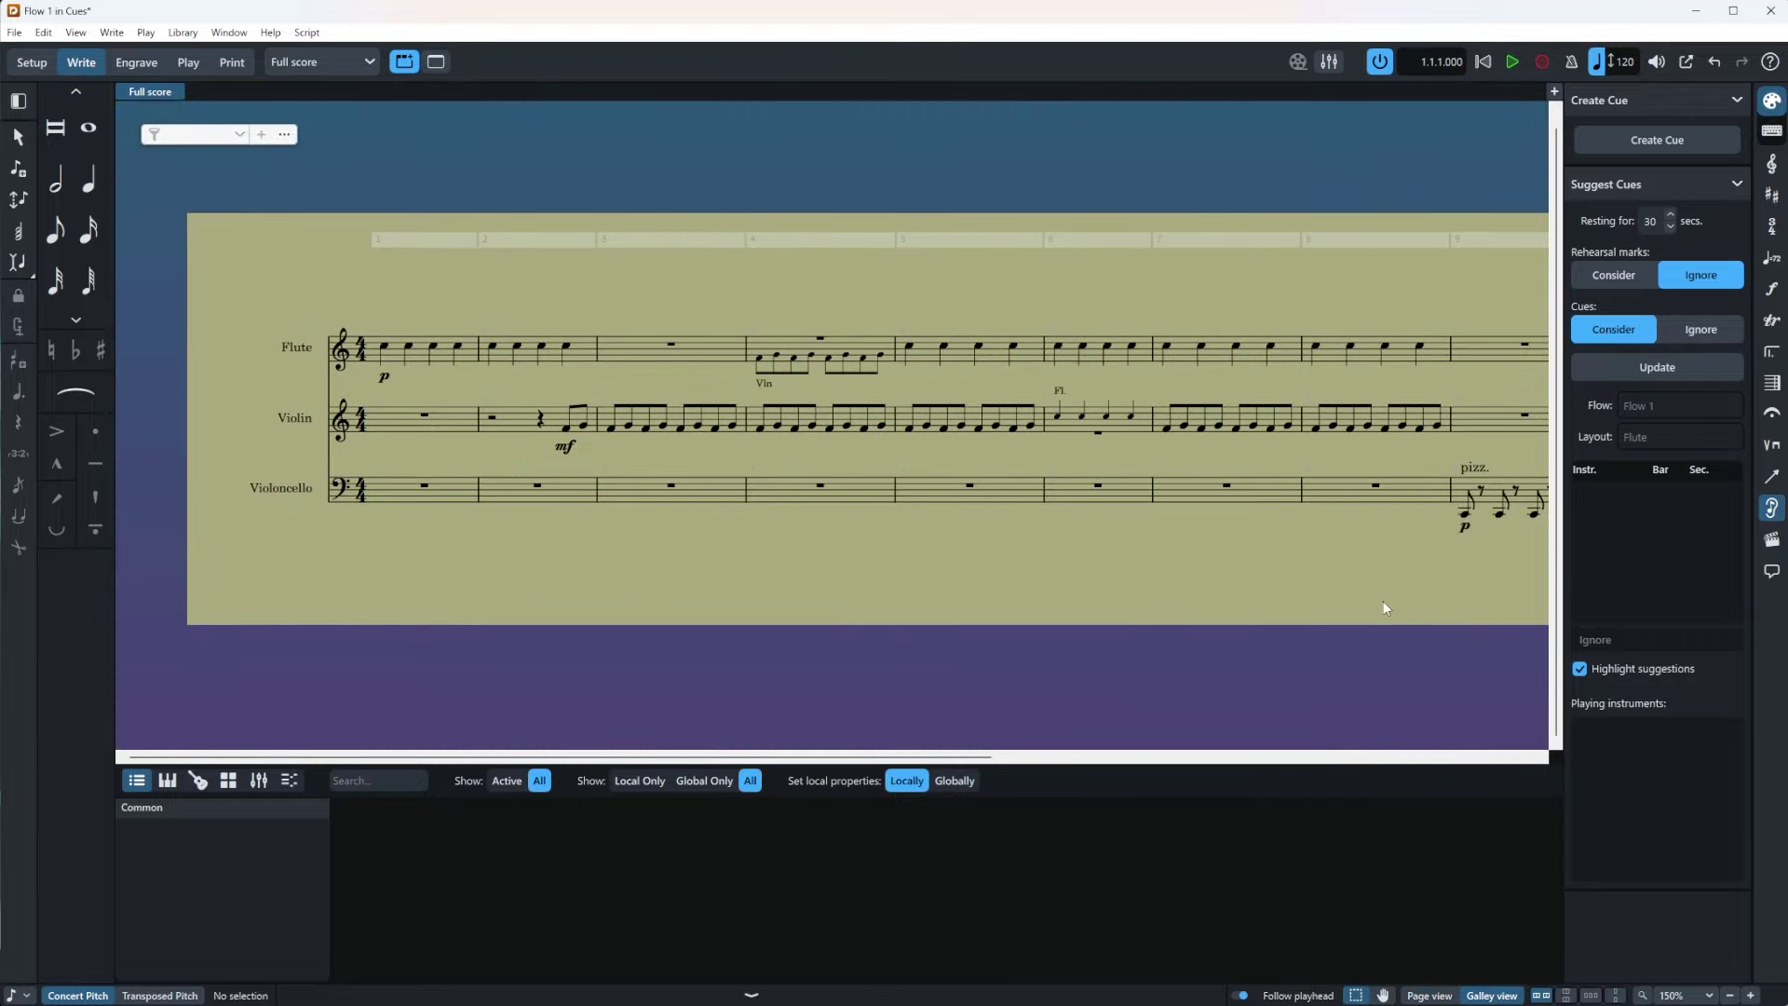
scroll(1384, 601, "right", 5)
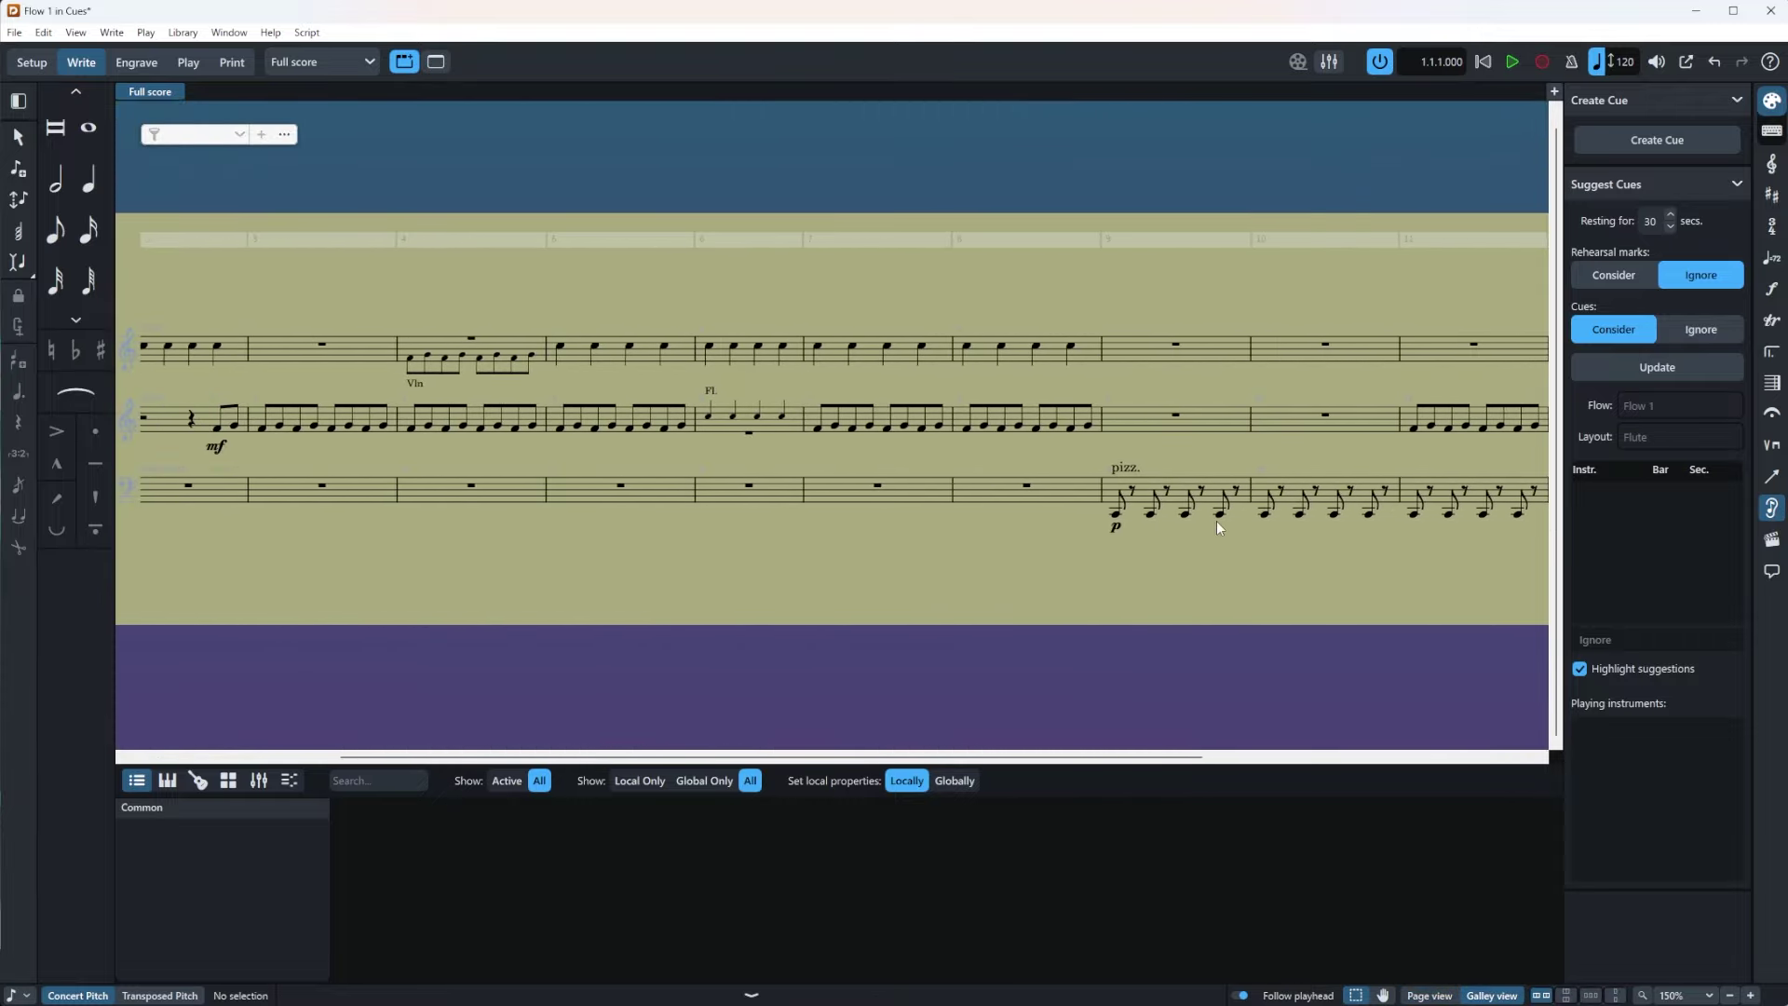
left_click(1621, 272)
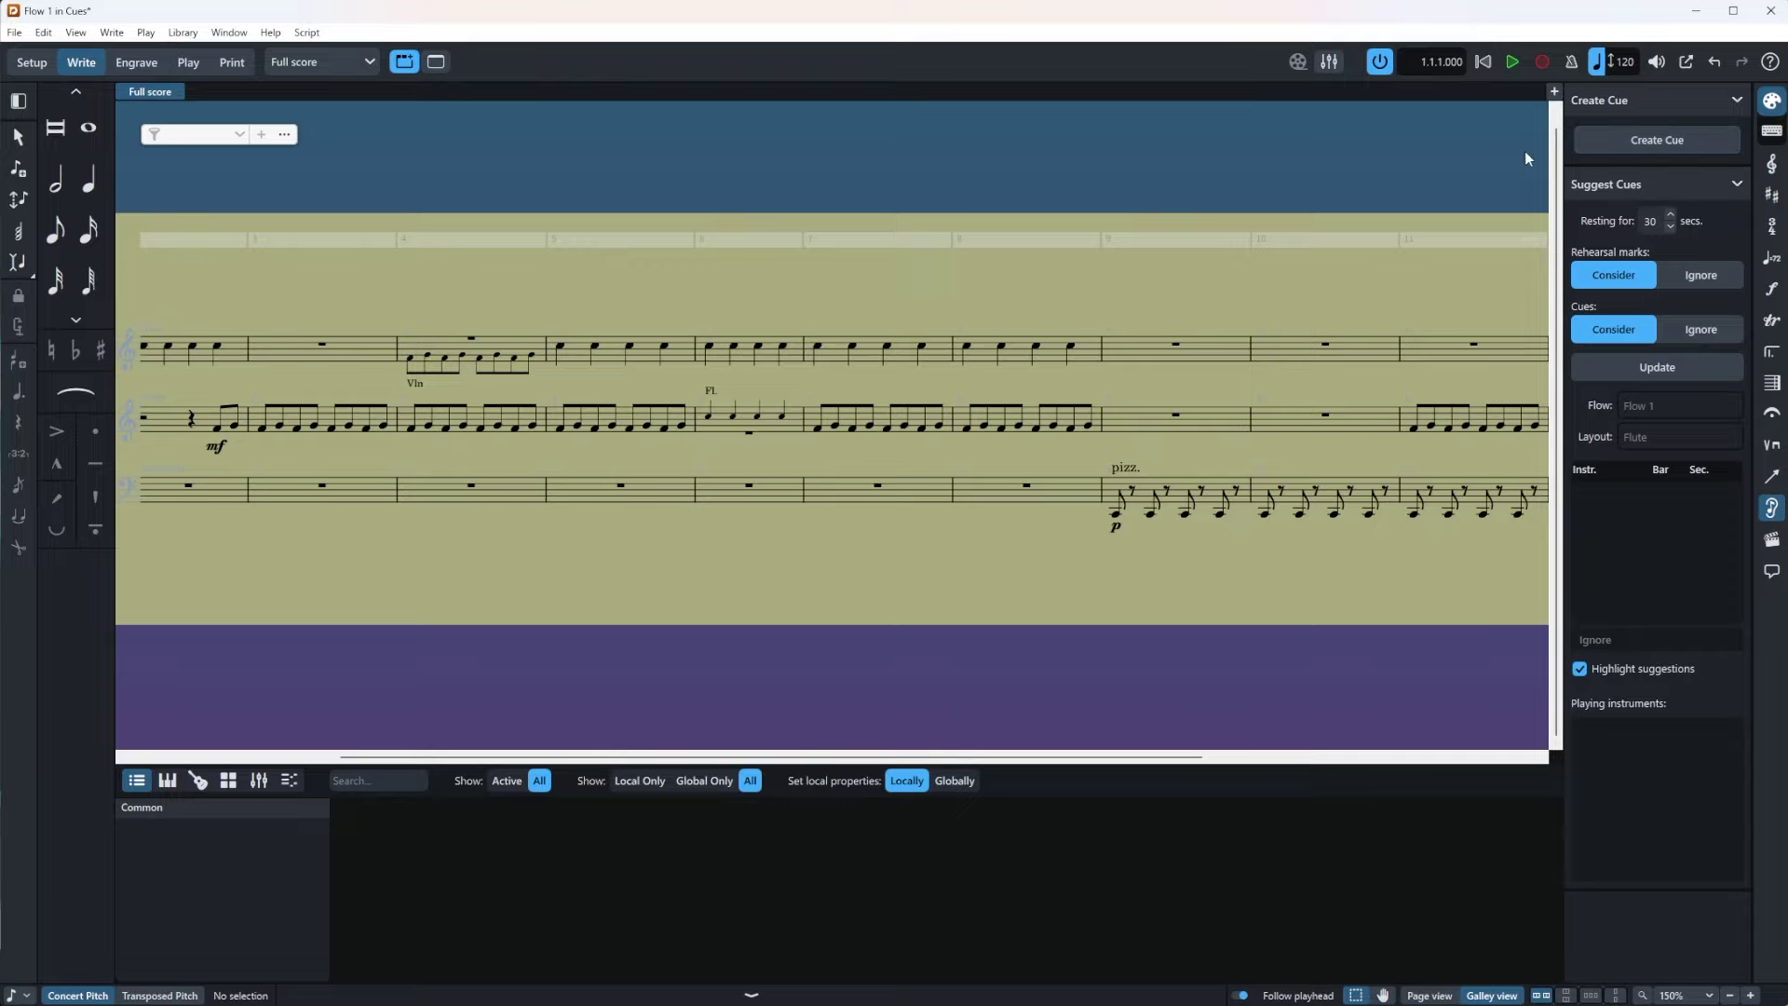
scroll(1344, 287, "right", 5)
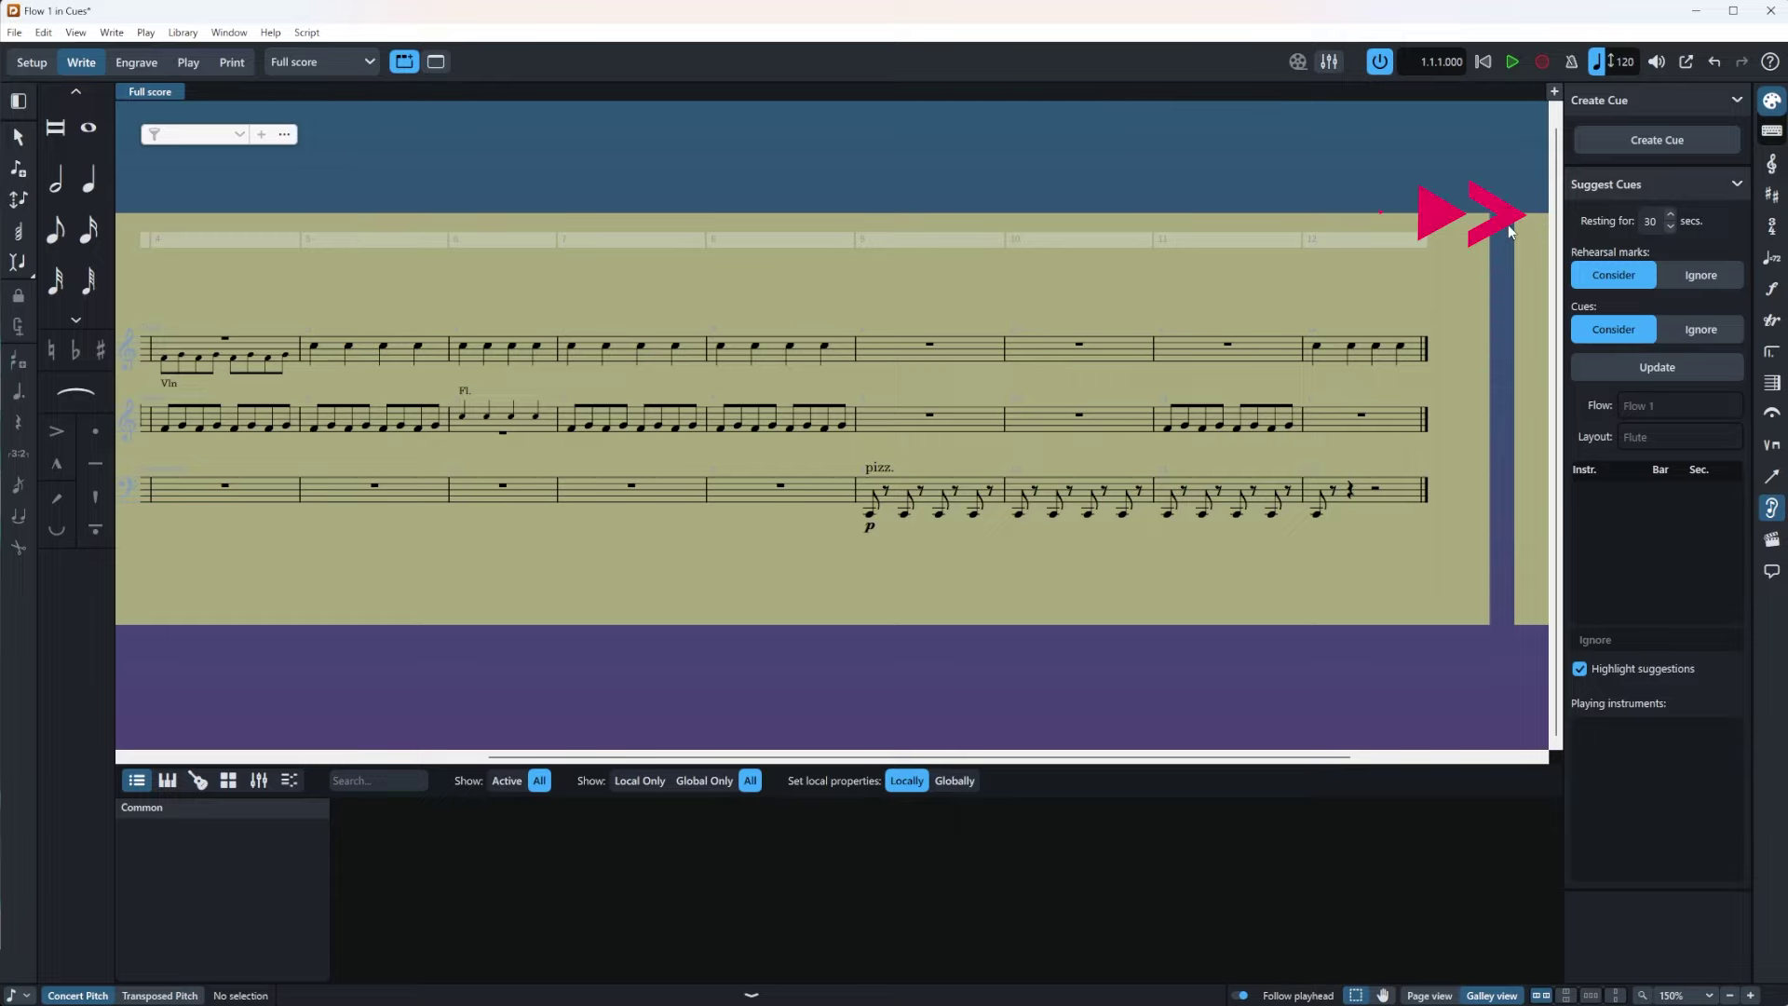
Step: Lower the Resting for threshold to 15 seconds and update the suggestions
left_click(1672, 228)
left_click(1672, 228)
left_click(1672, 228)
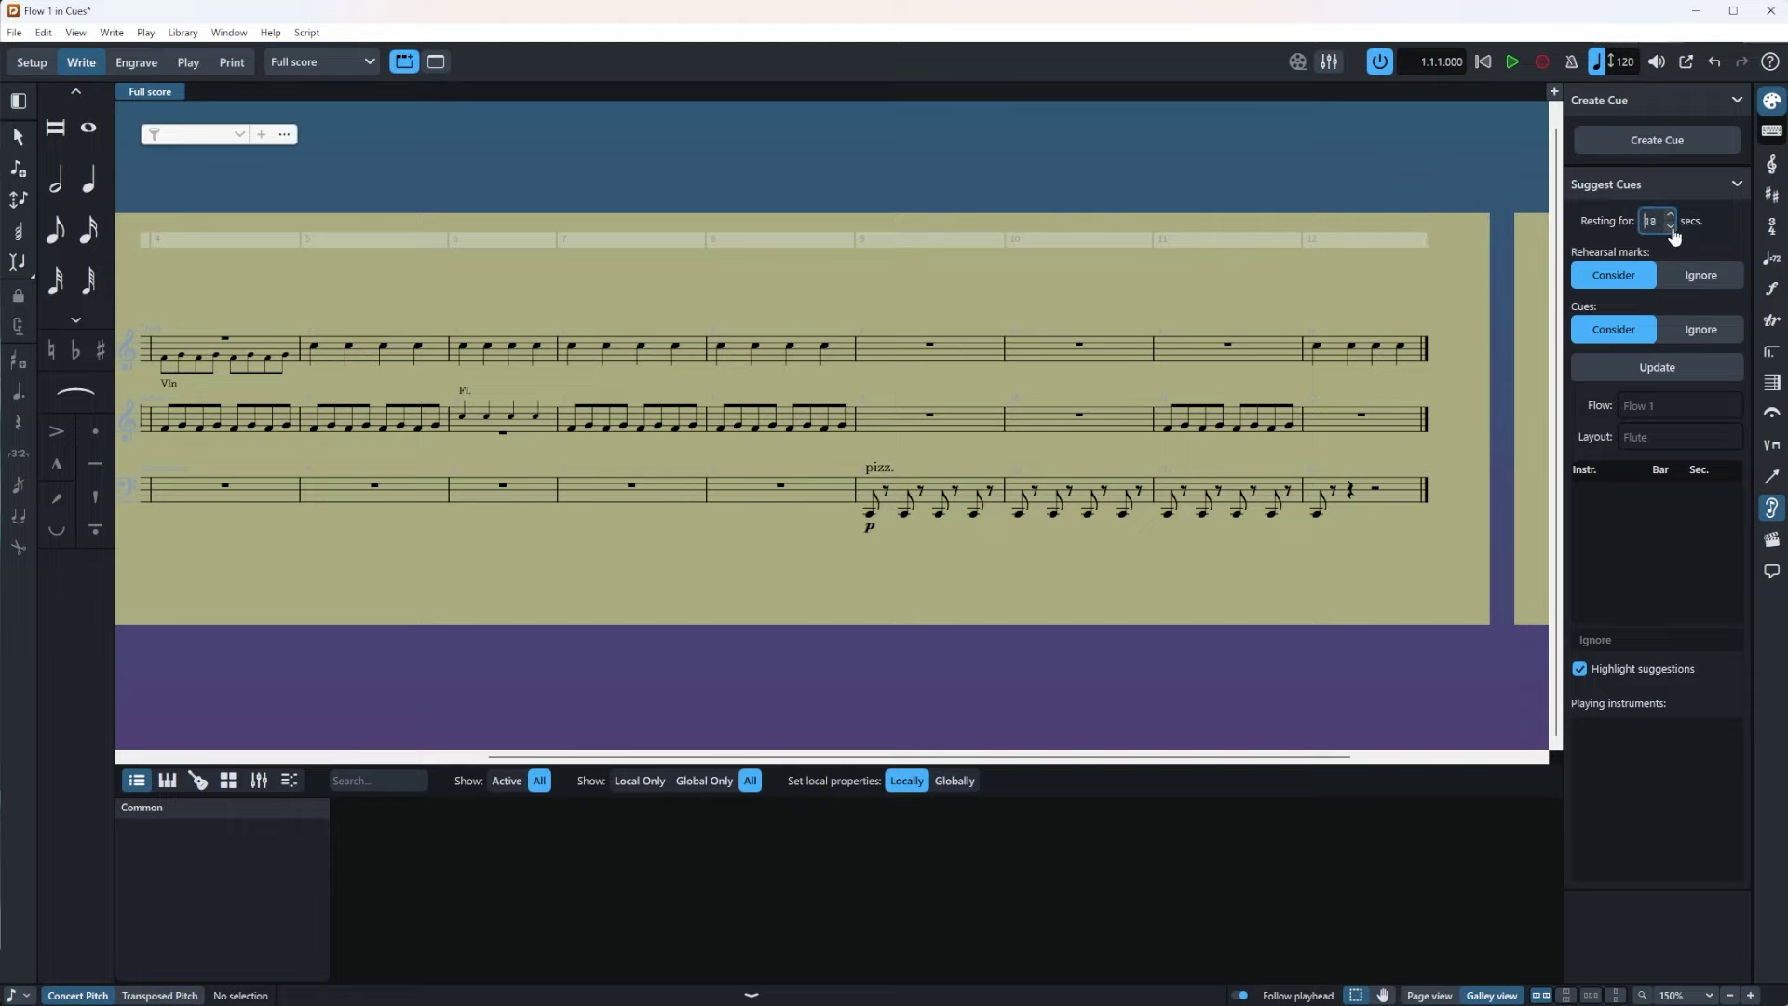
left_click(1672, 228)
left_click(1672, 228)
left_click(1672, 215)
left_click(1663, 367)
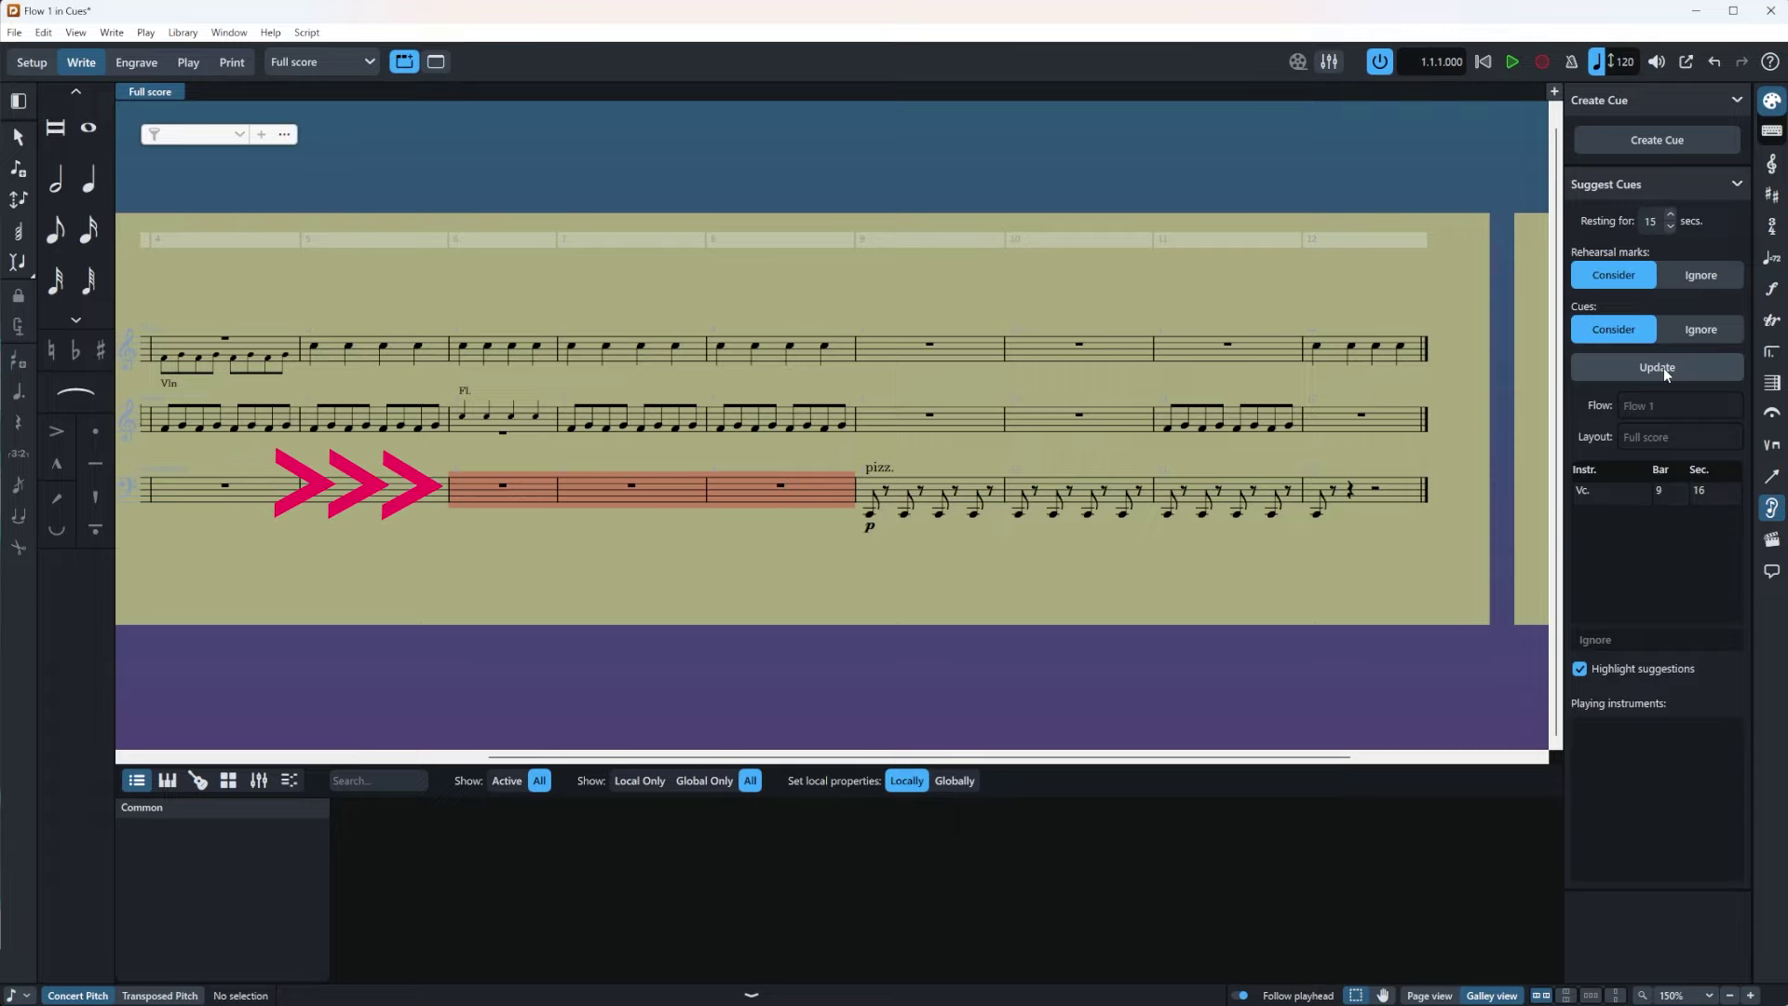
Step: Lower the threshold further to 5 seconds and update the suggestions again
left_click(1672, 229)
left_click(1672, 229)
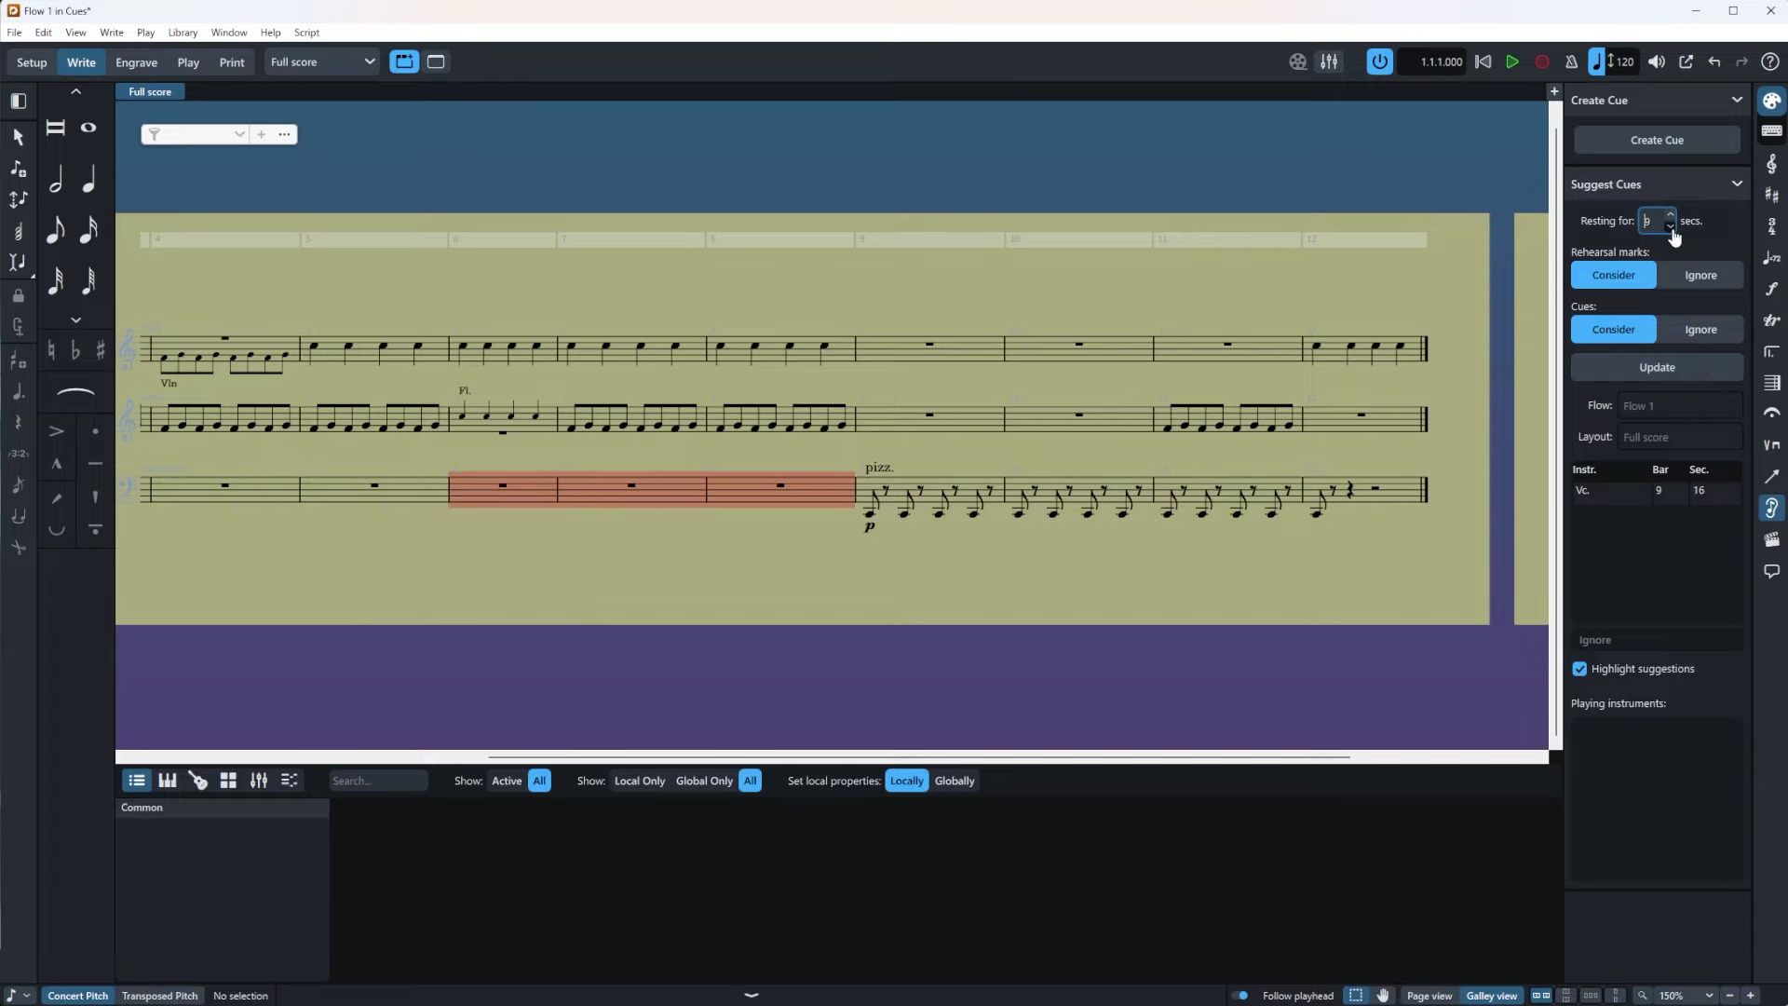
left_click(1672, 229)
left_click(1672, 229)
left_click(1676, 362)
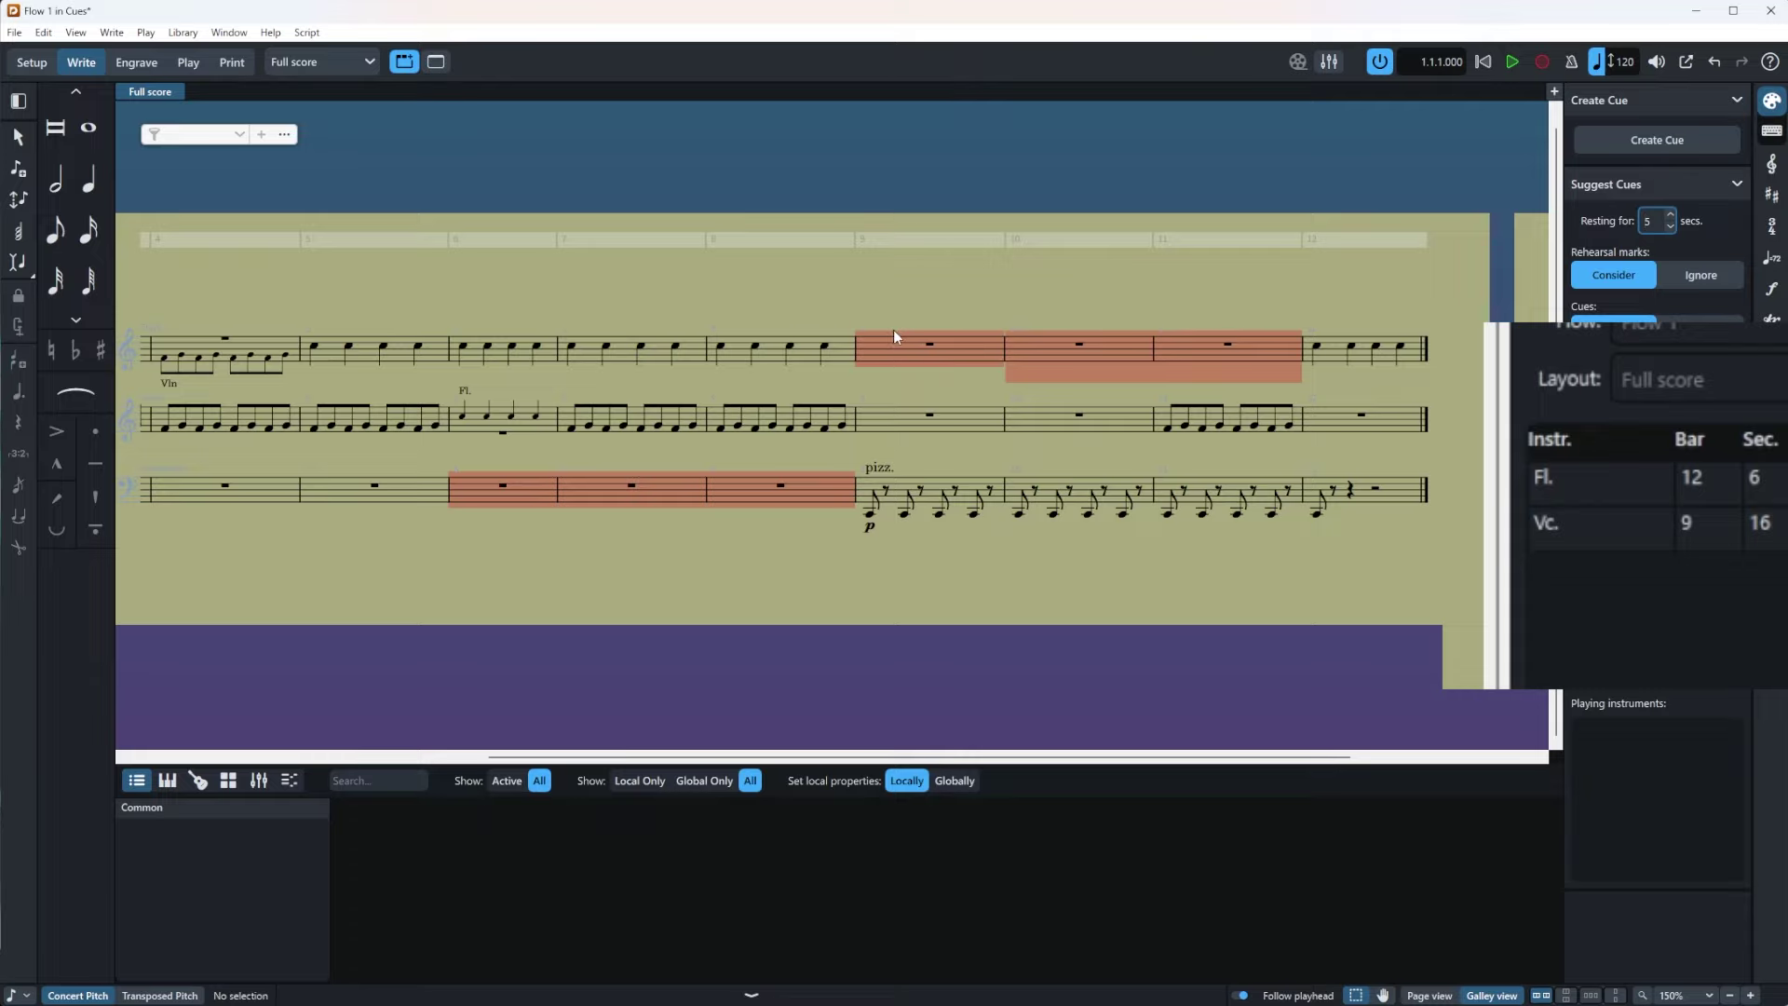
Step: Jump to the Vc. suggestion at bar 9 and pan across bars 10 to 13
left_click(1579, 533)
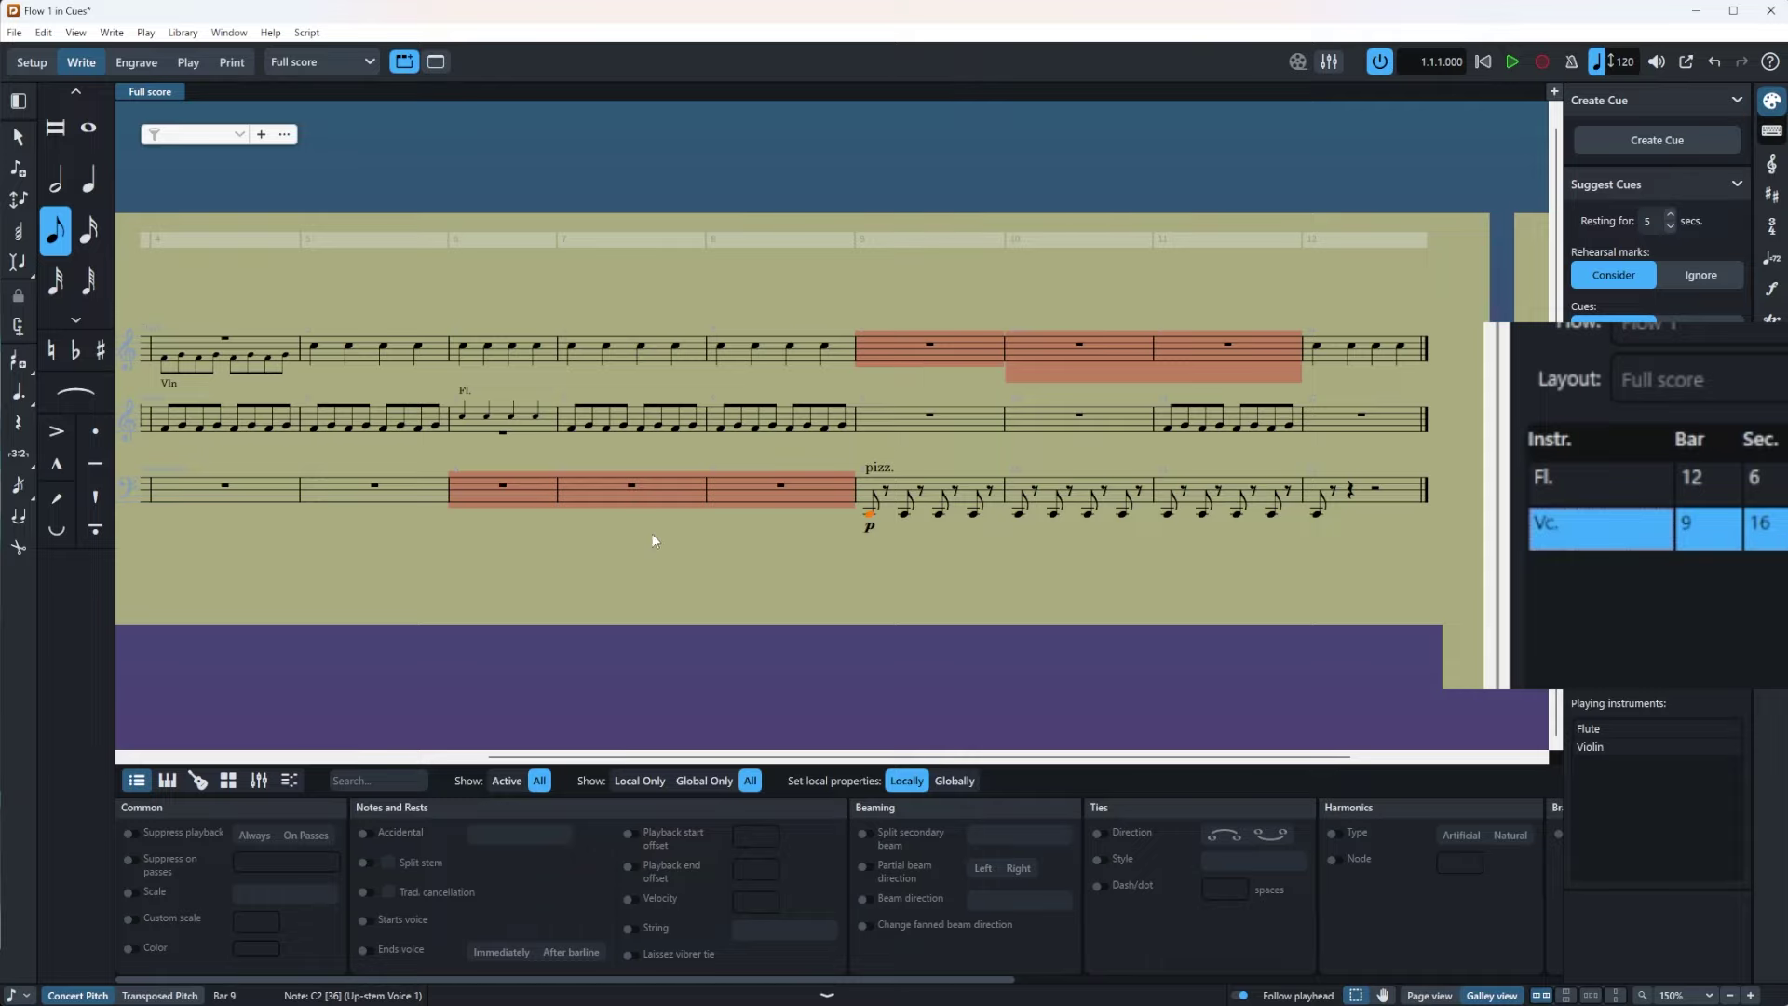
left_click_drag(654, 539, 1278, 547)
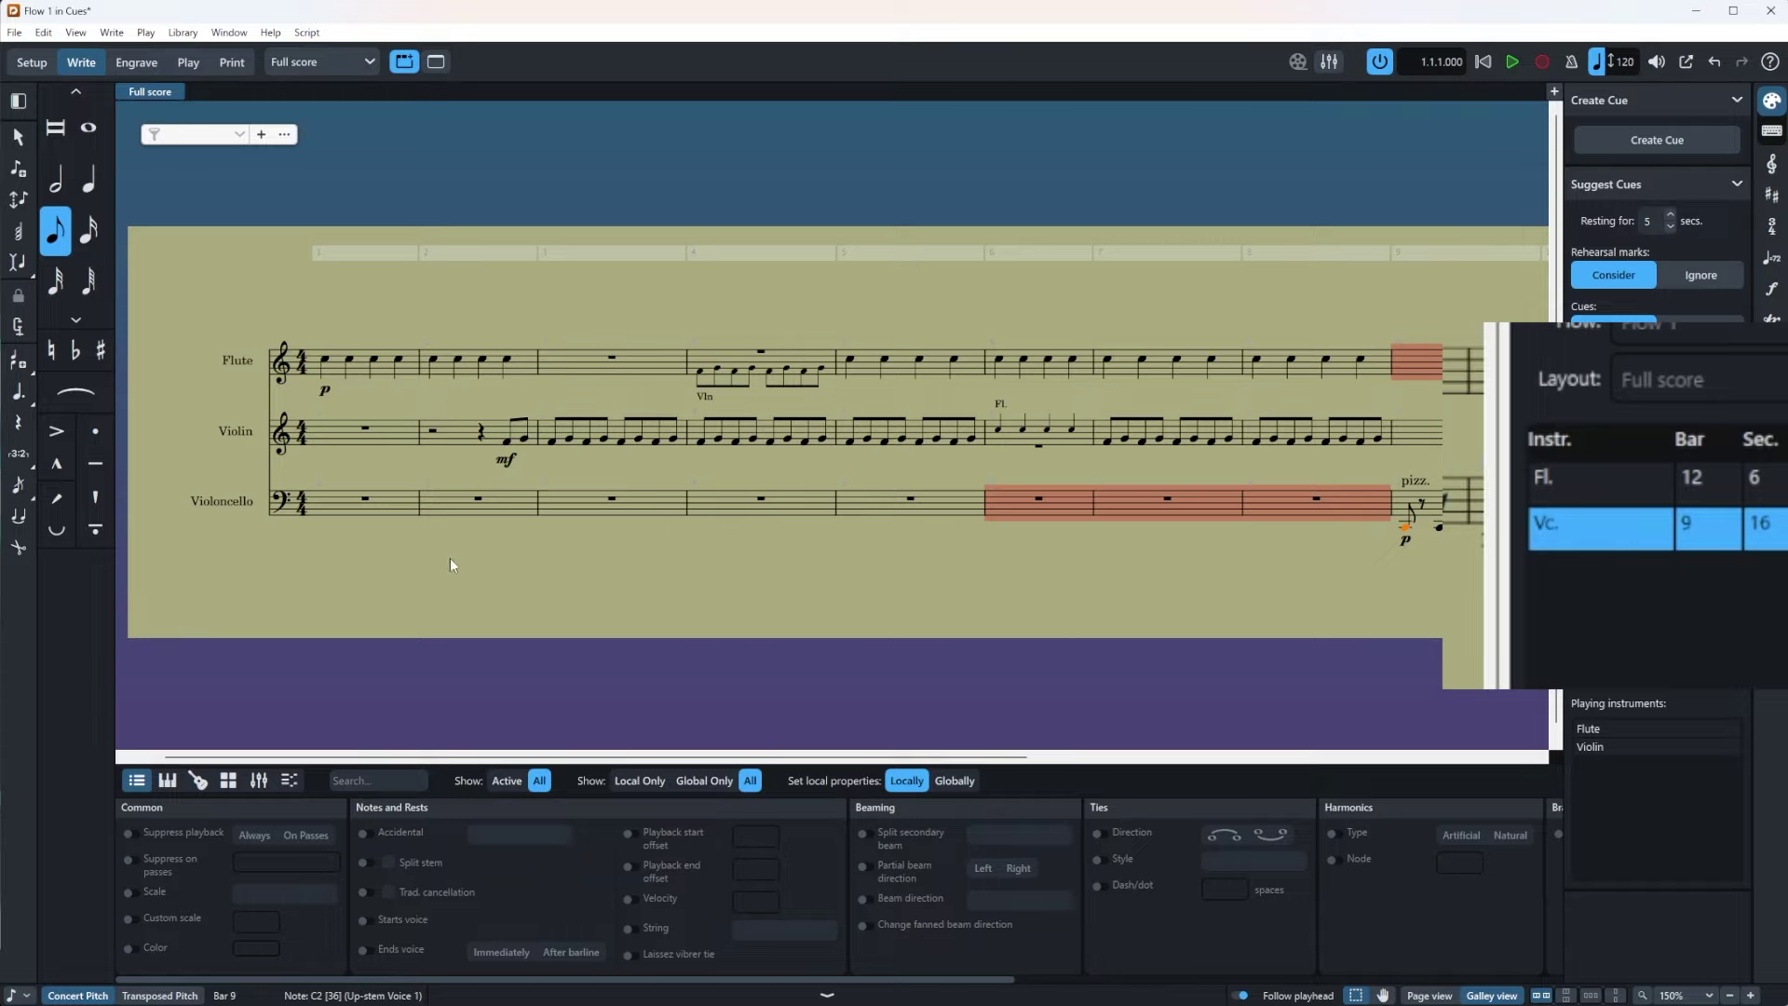
left_click_drag(1388, 565, 1248, 553)
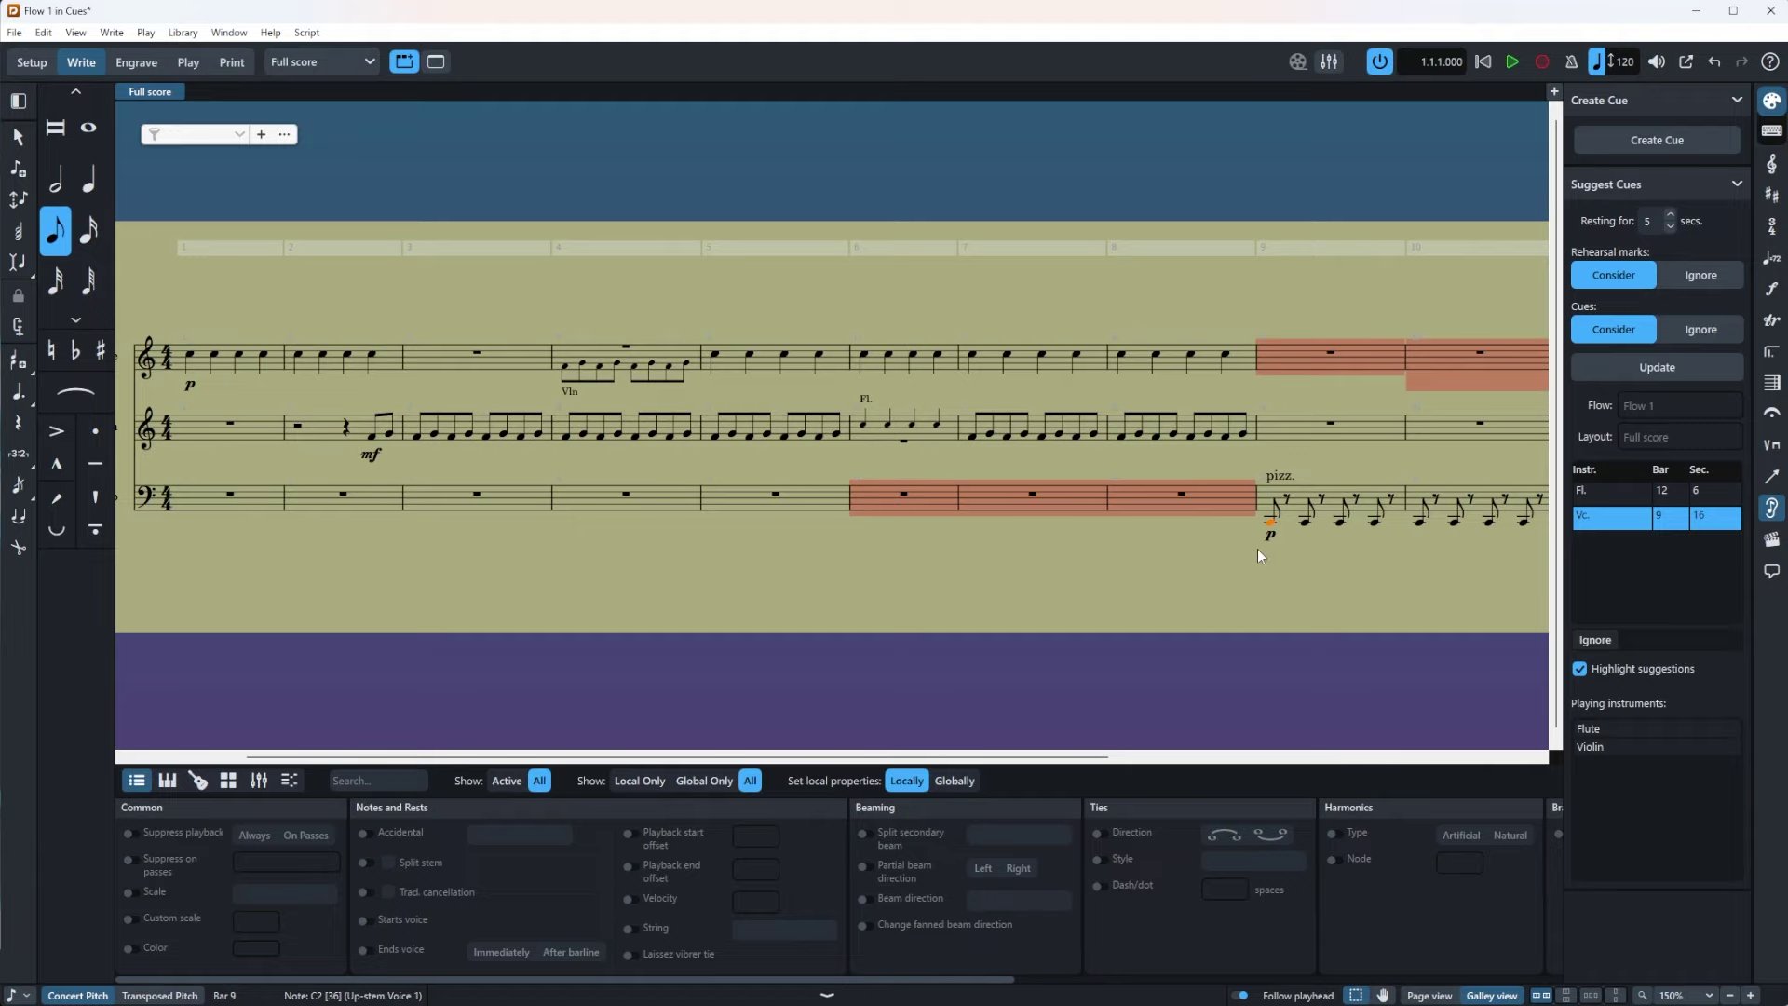
left_click_drag(1408, 579, 1206, 561)
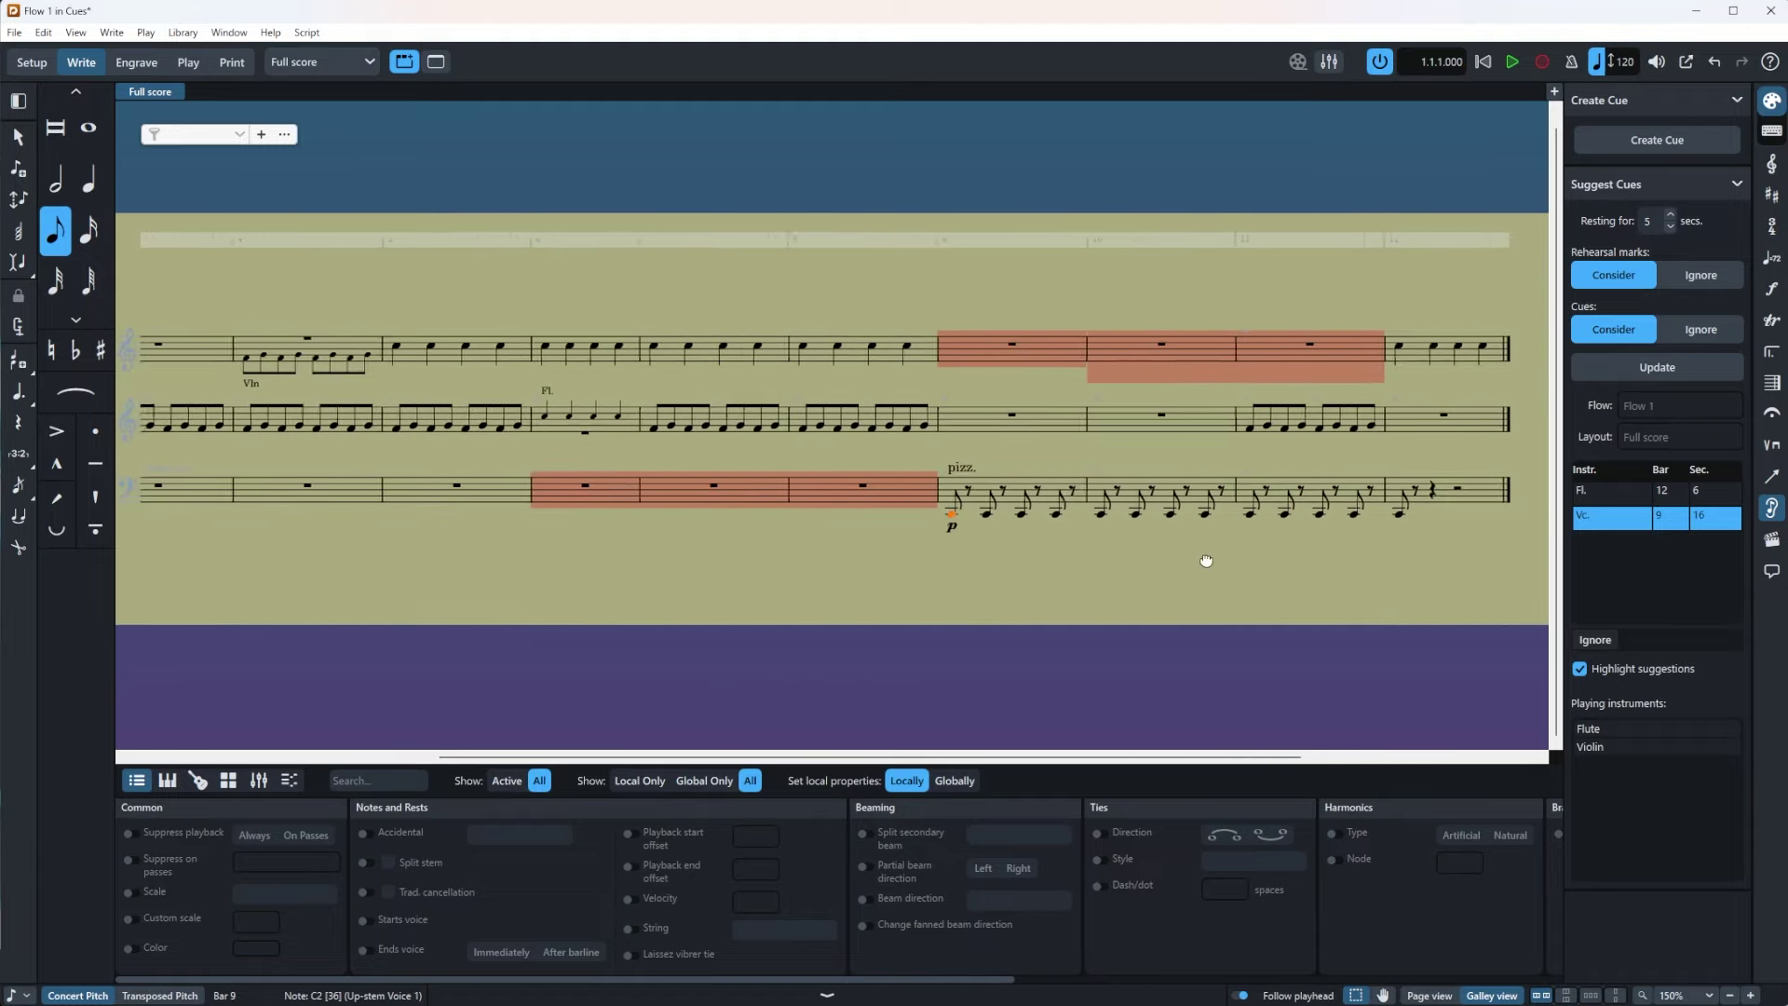
Step: Set the Fl. bar-12 suggestion to Ignore, update, and uncheck Highlight suggestions
left_click(1631, 491)
left_click(1635, 494)
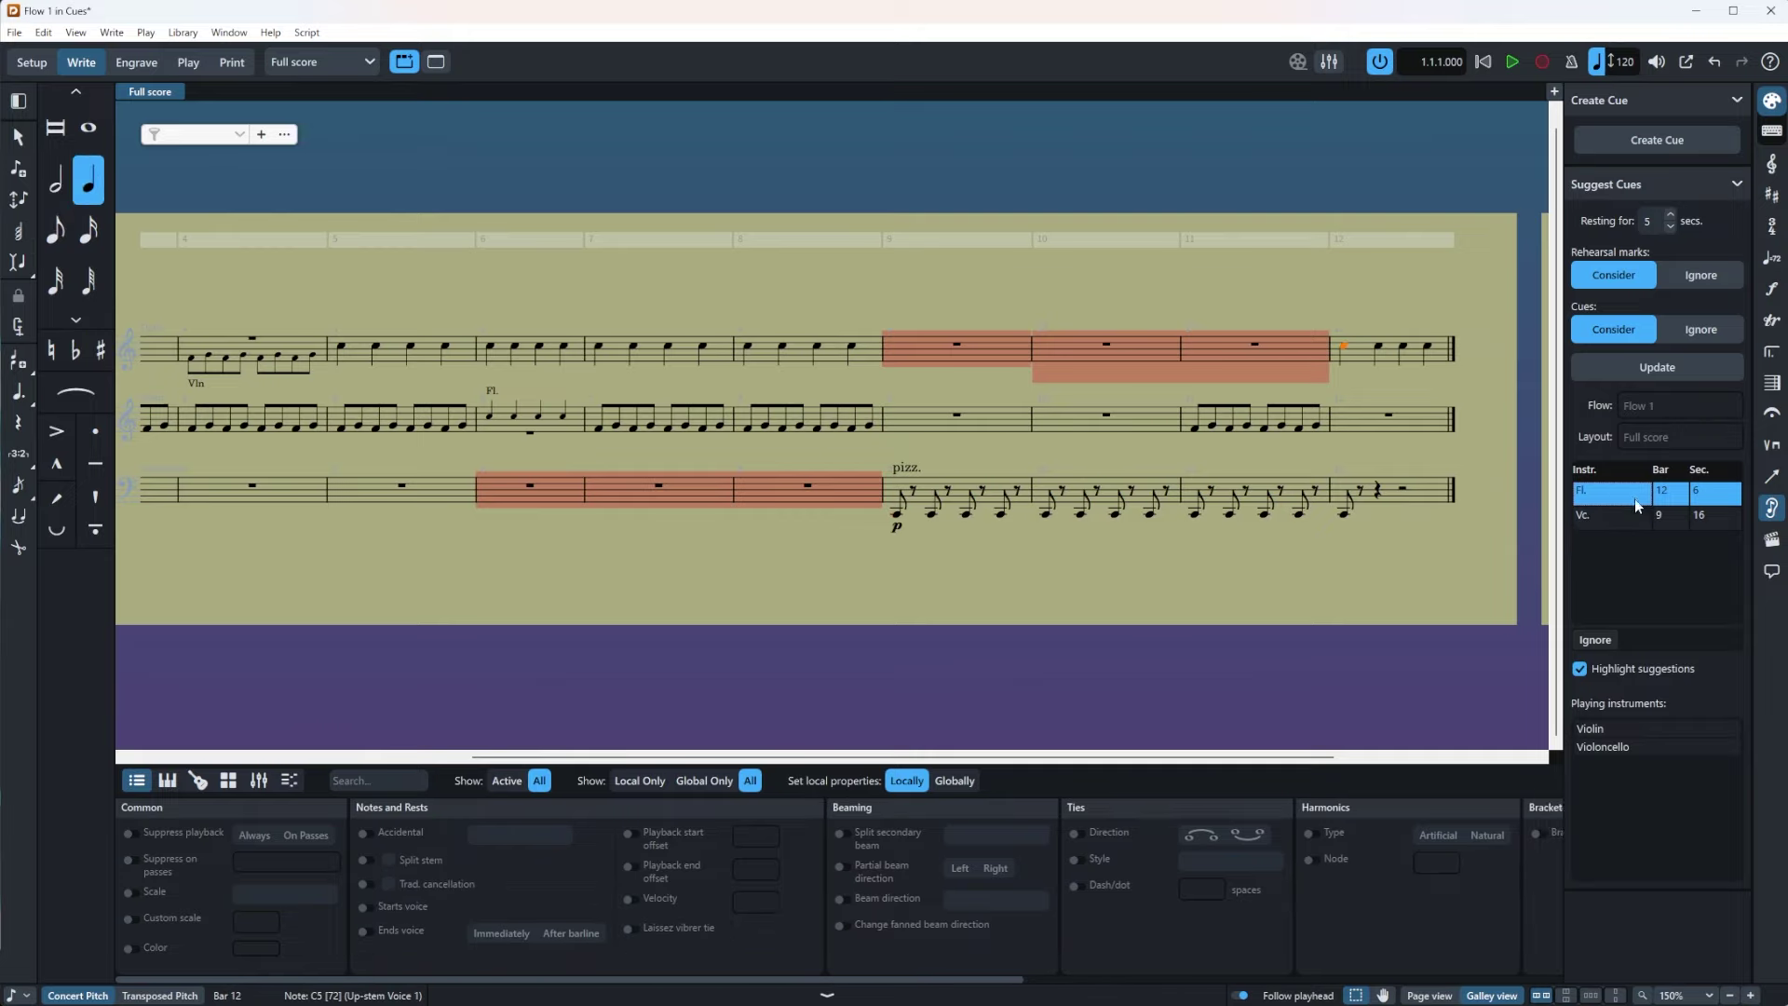
left_click(1593, 640)
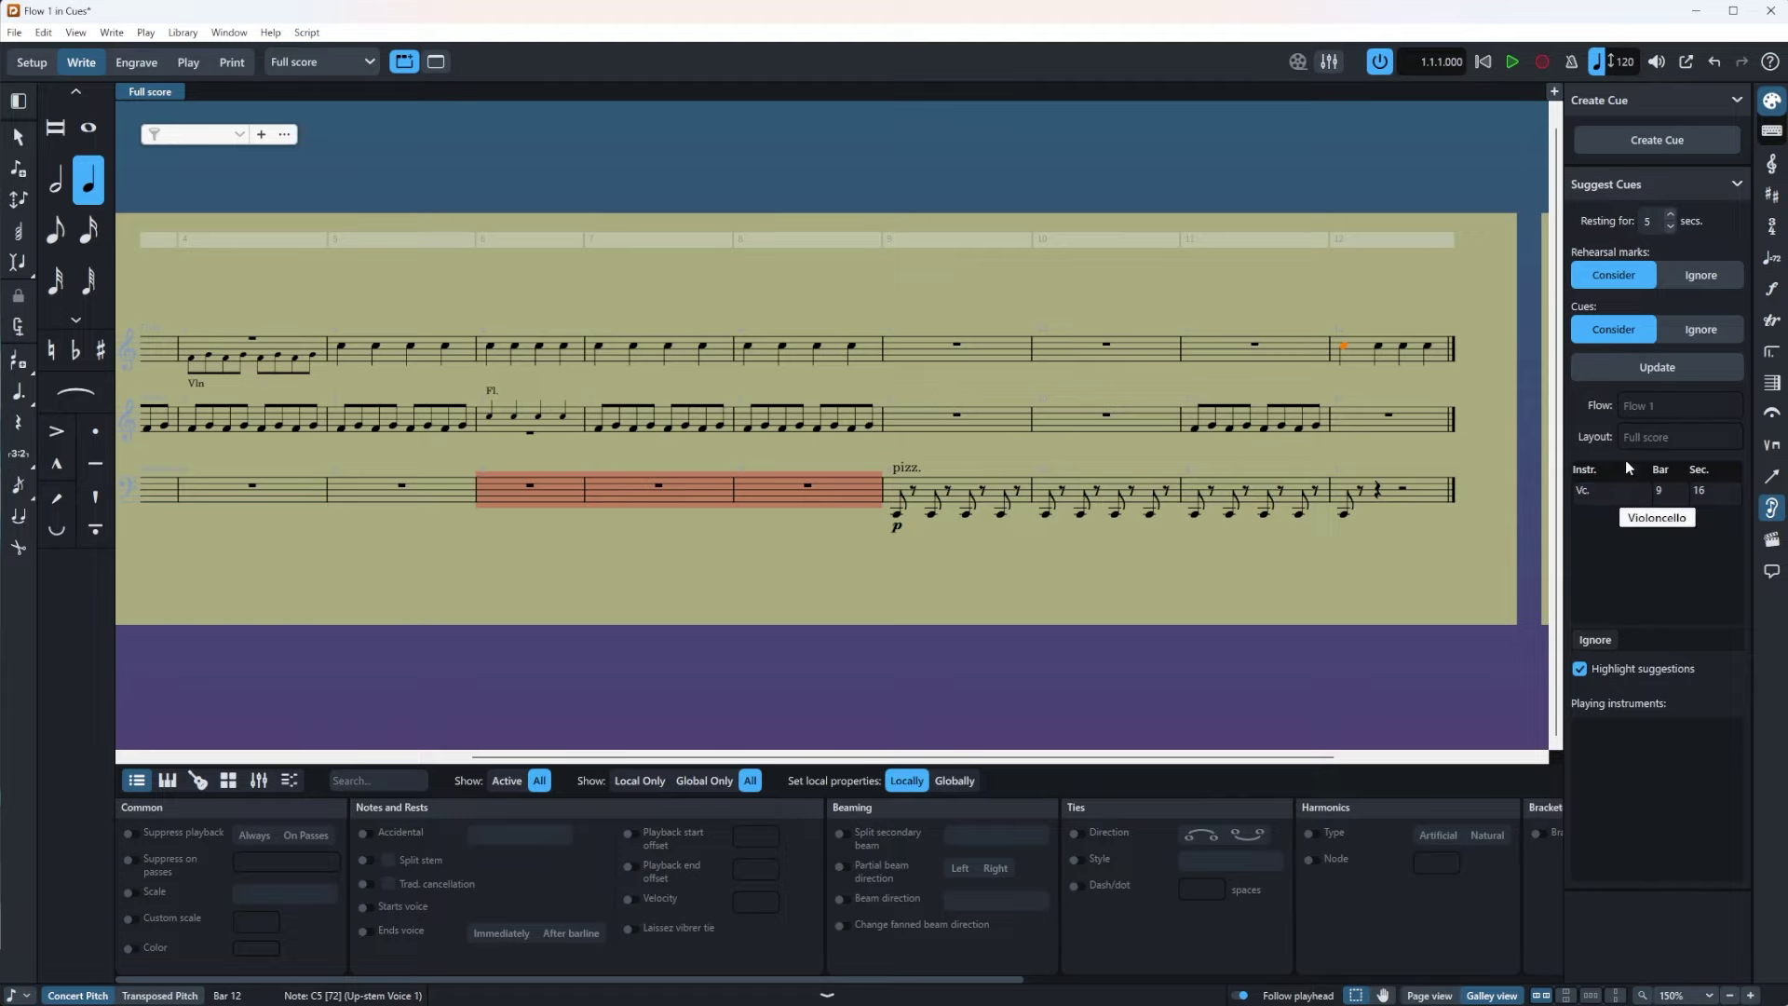
left_click(1635, 371)
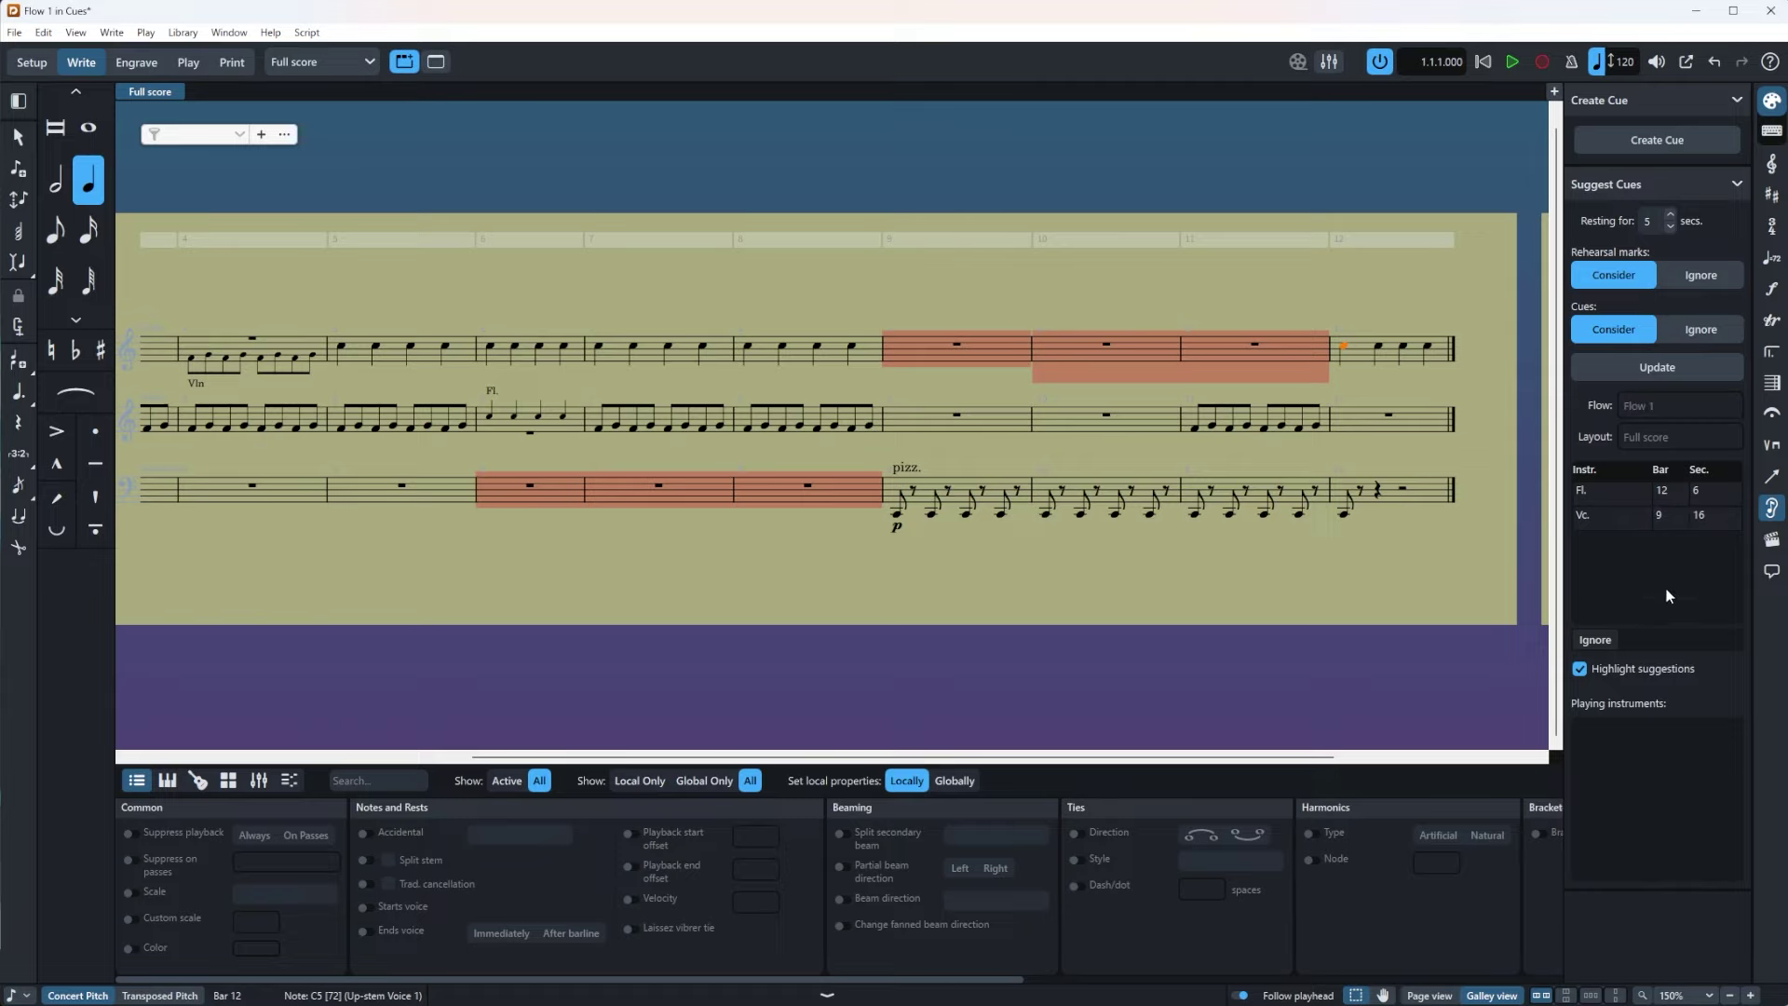
left_click(1581, 670)
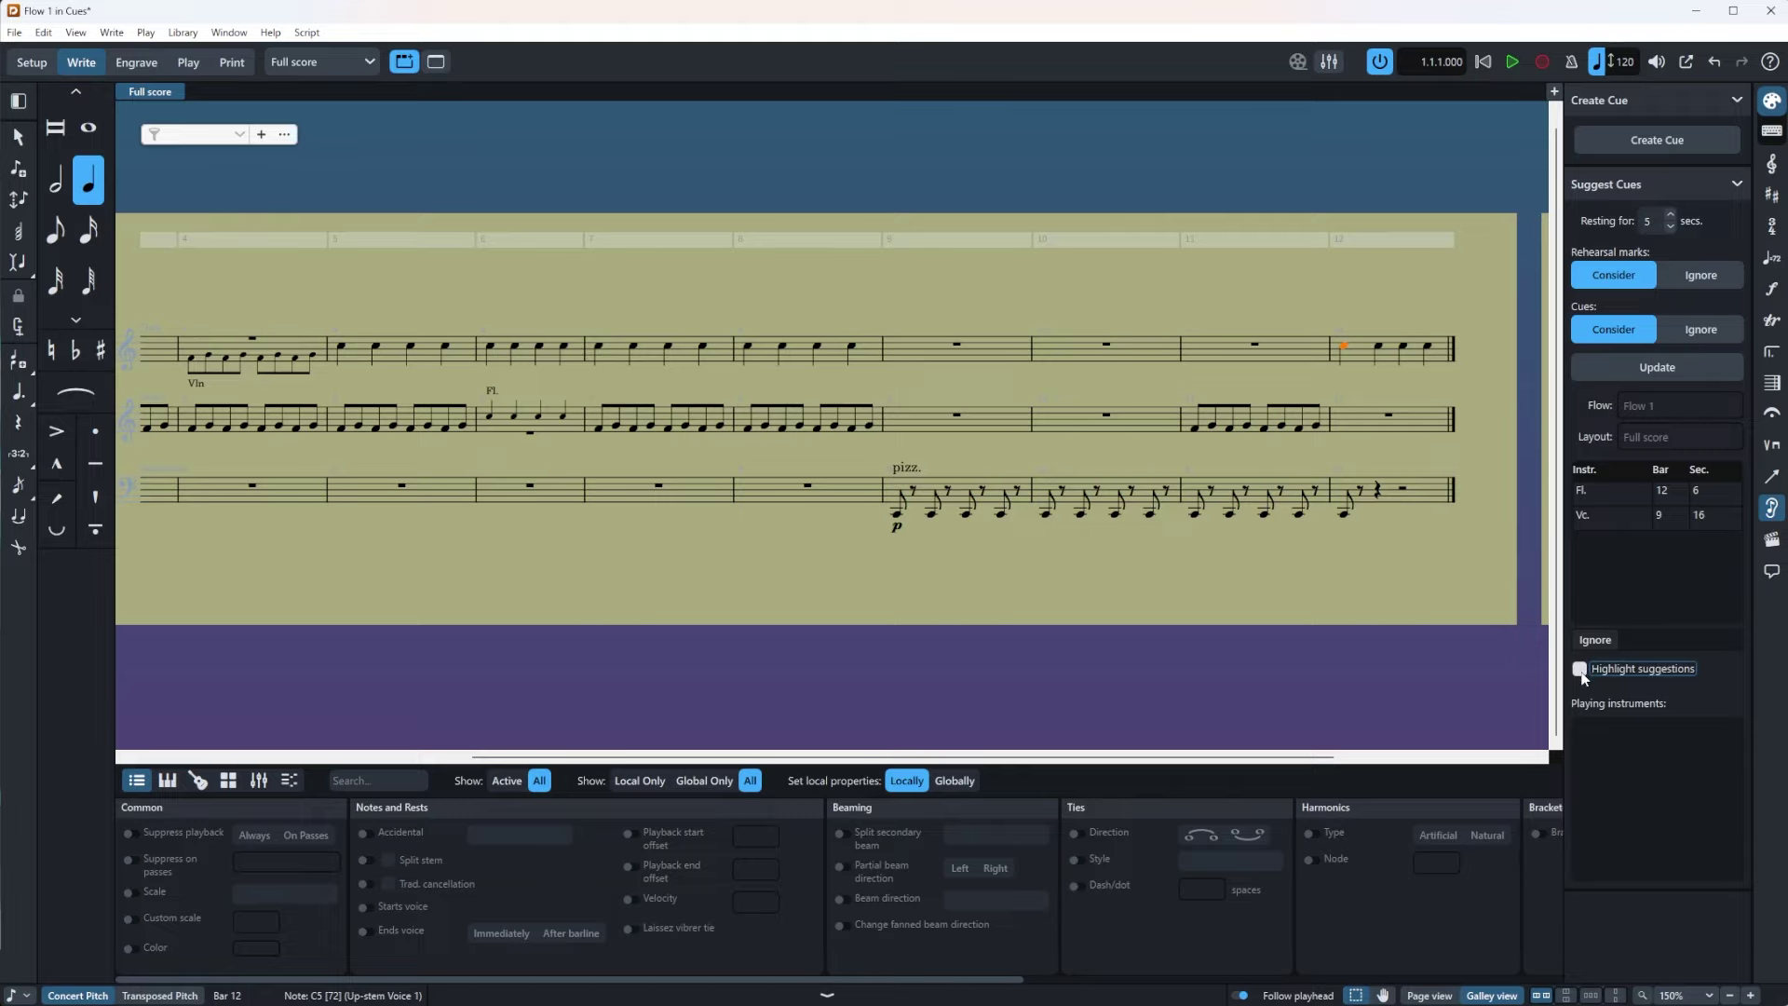
Step: Re-check Highlight suggestions and review the Fl. and Vc. suggestions' playing instruments
left_click(1581, 670)
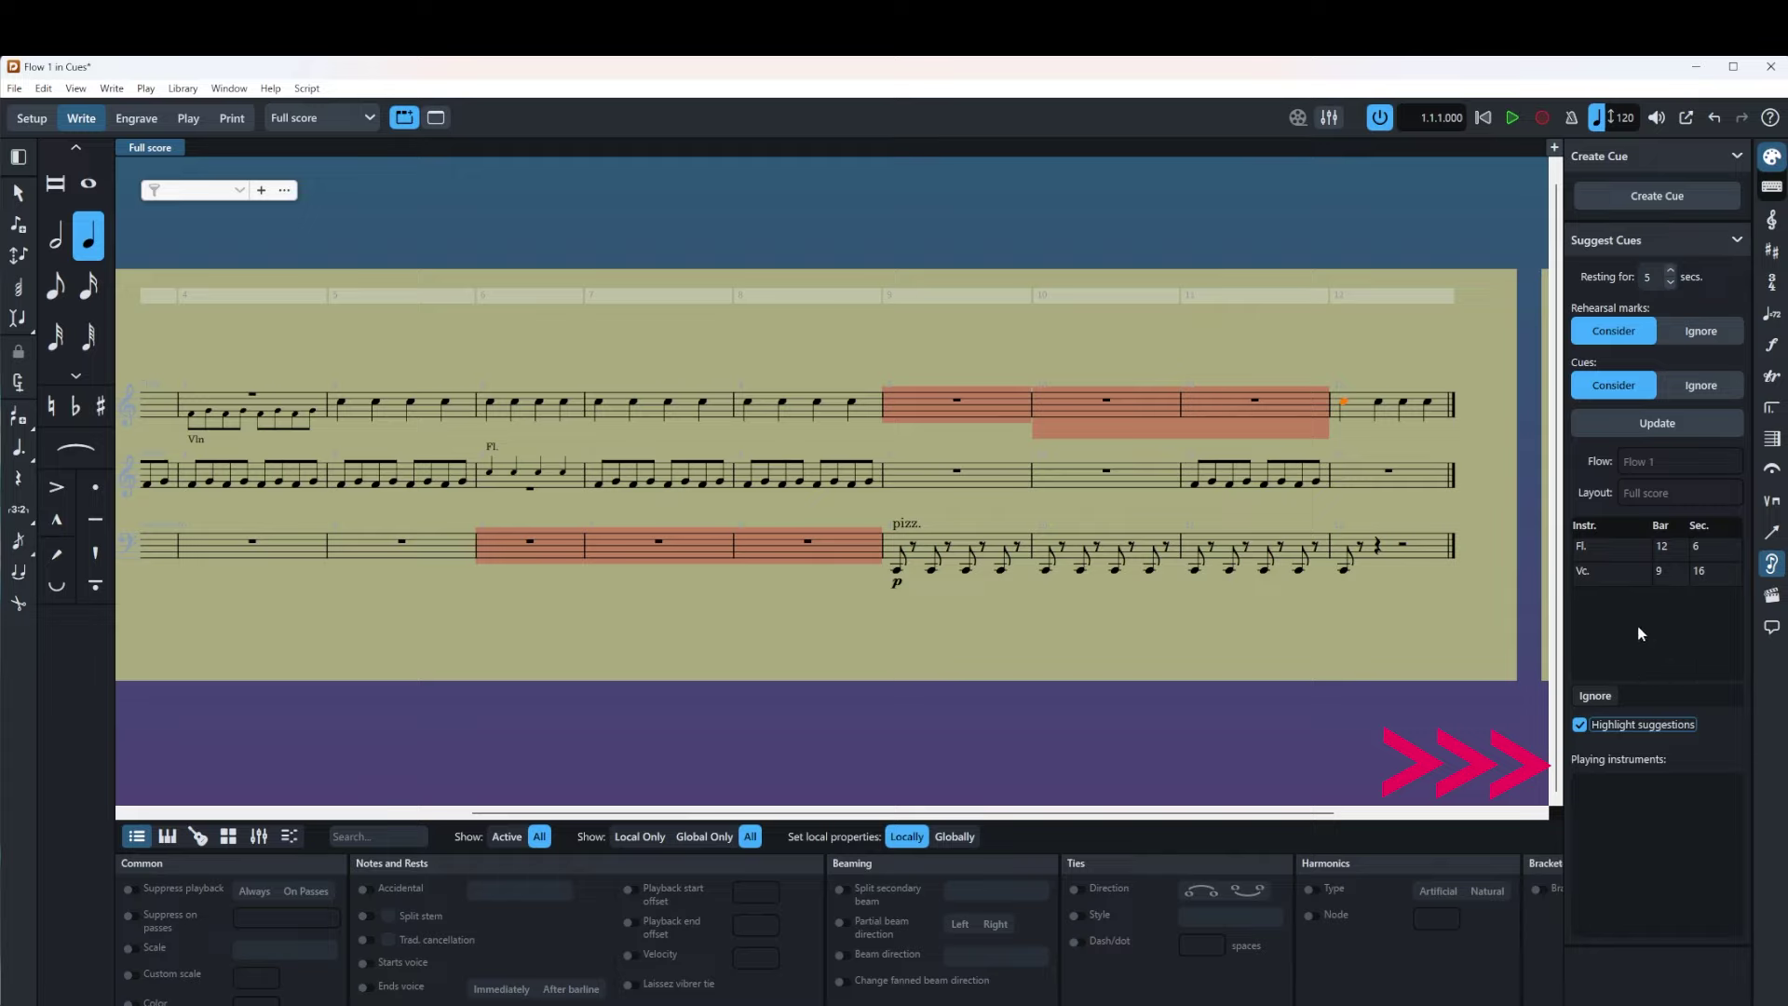
left_click(1622, 557)
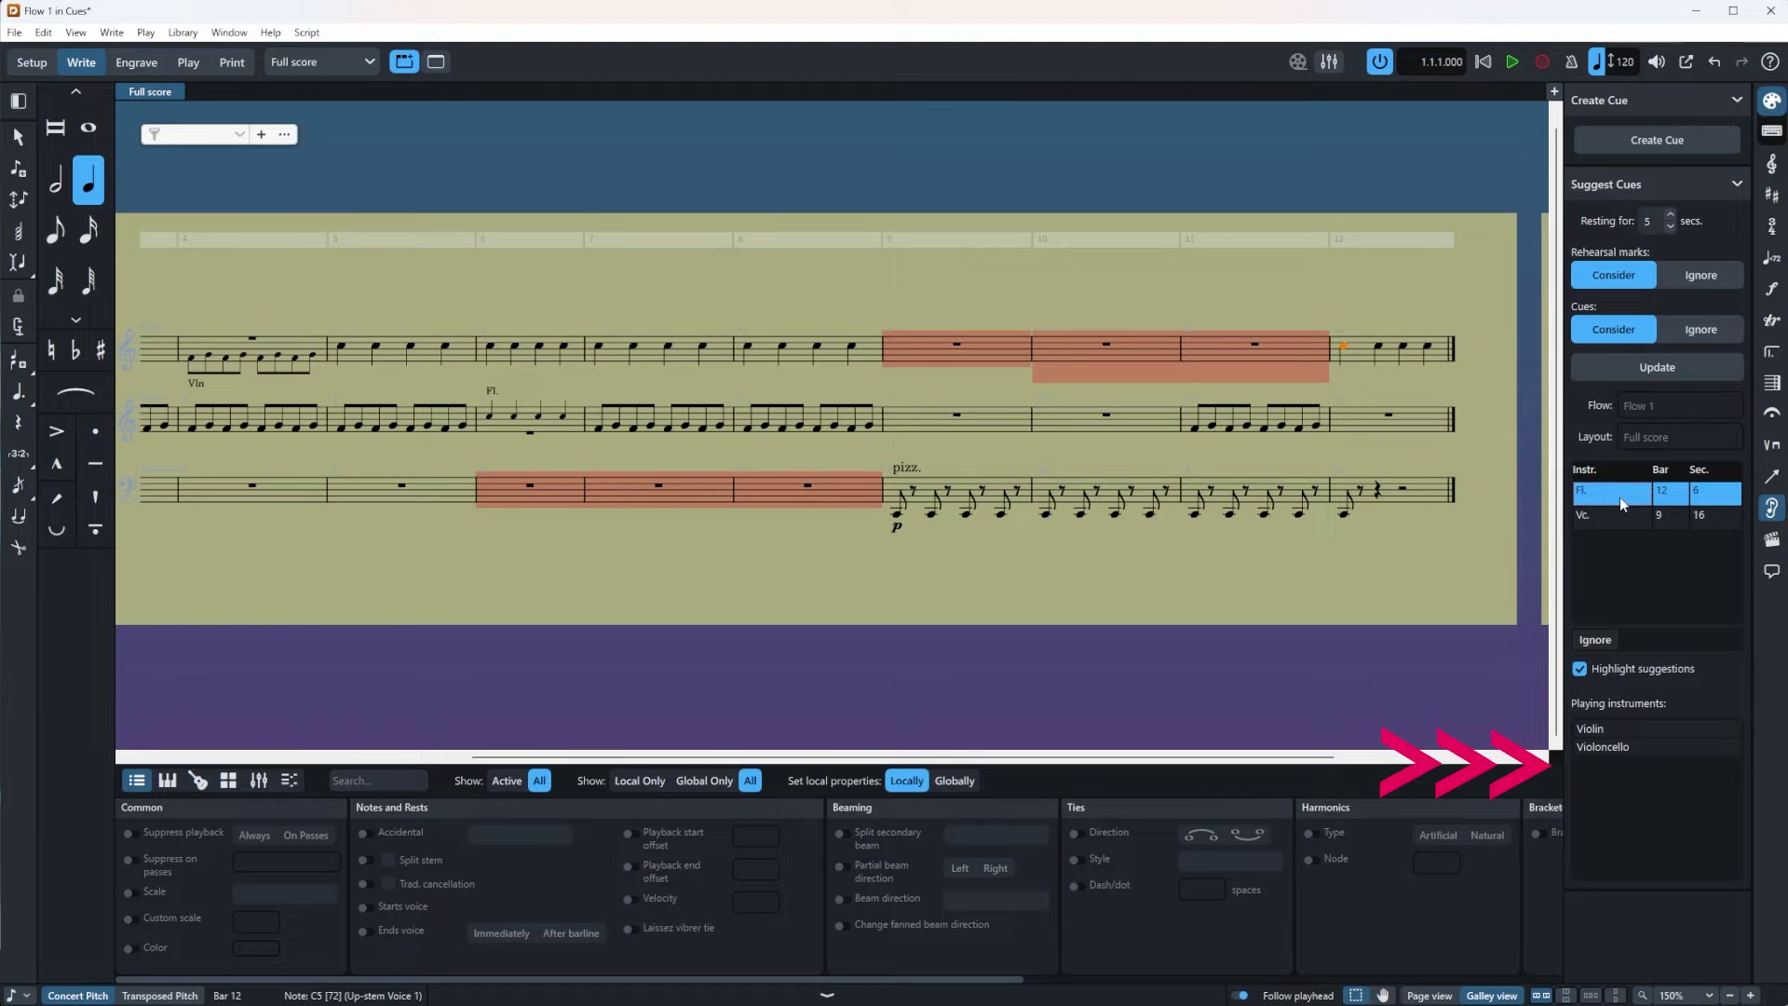
left_click(1638, 747)
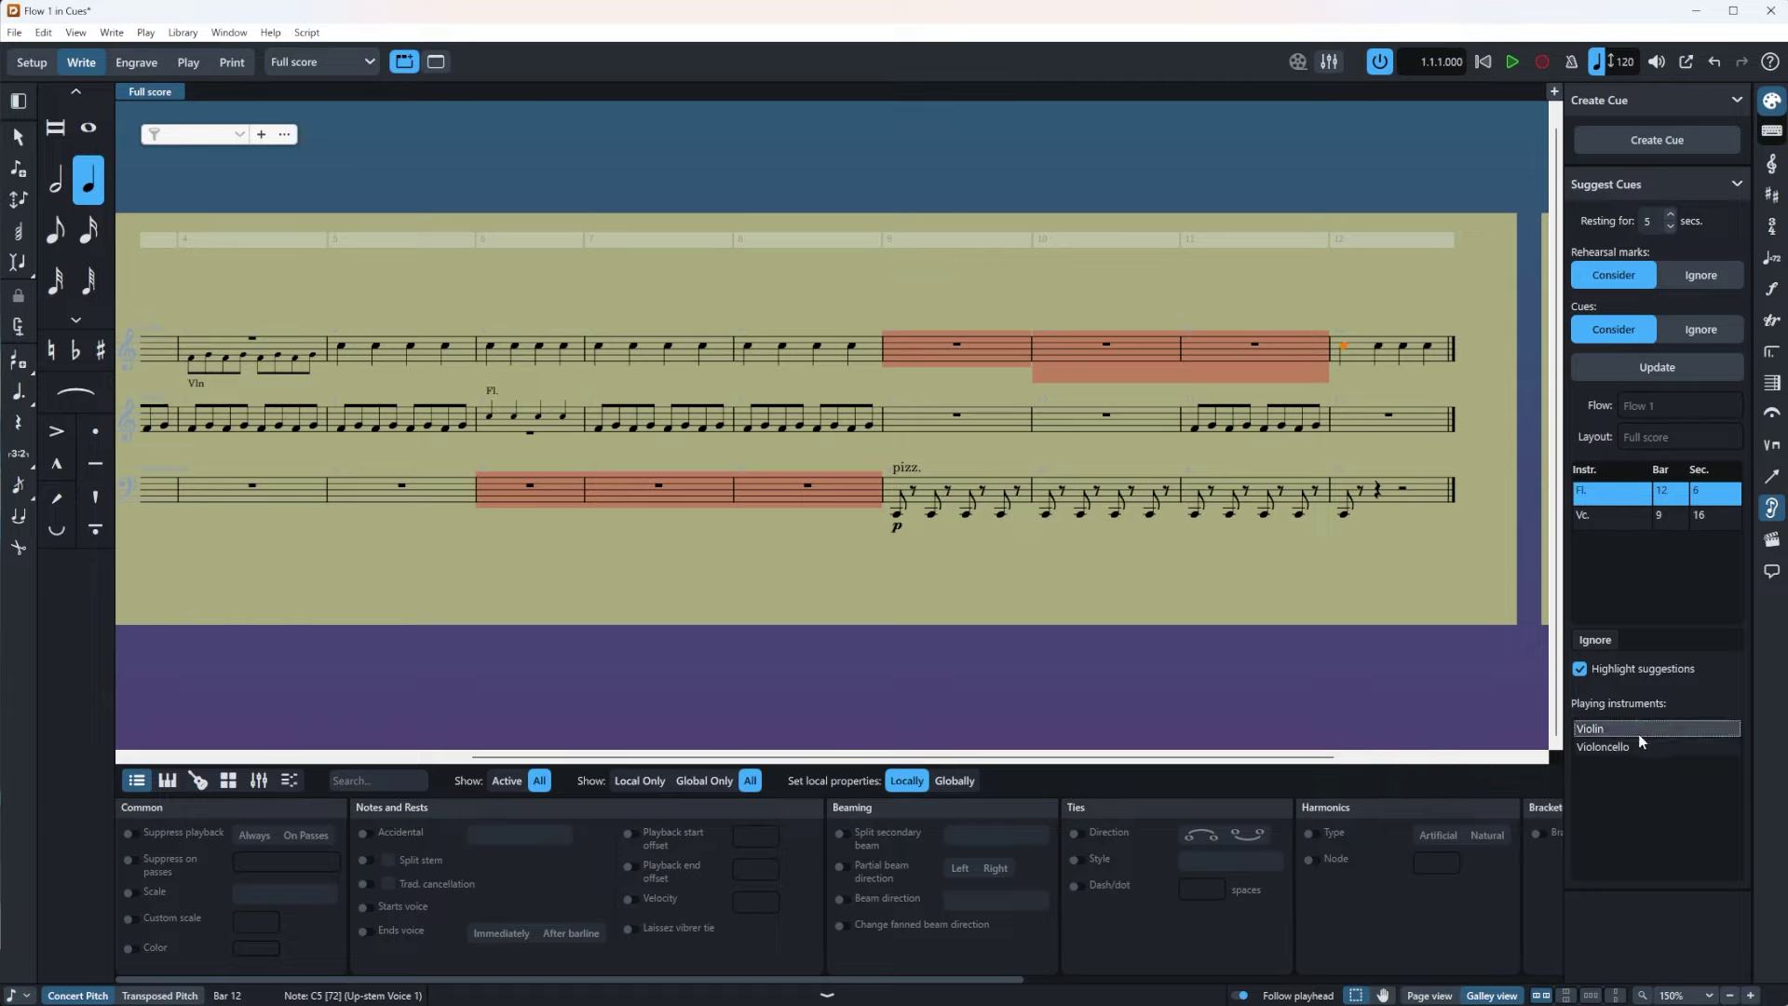
left_click(1640, 737)
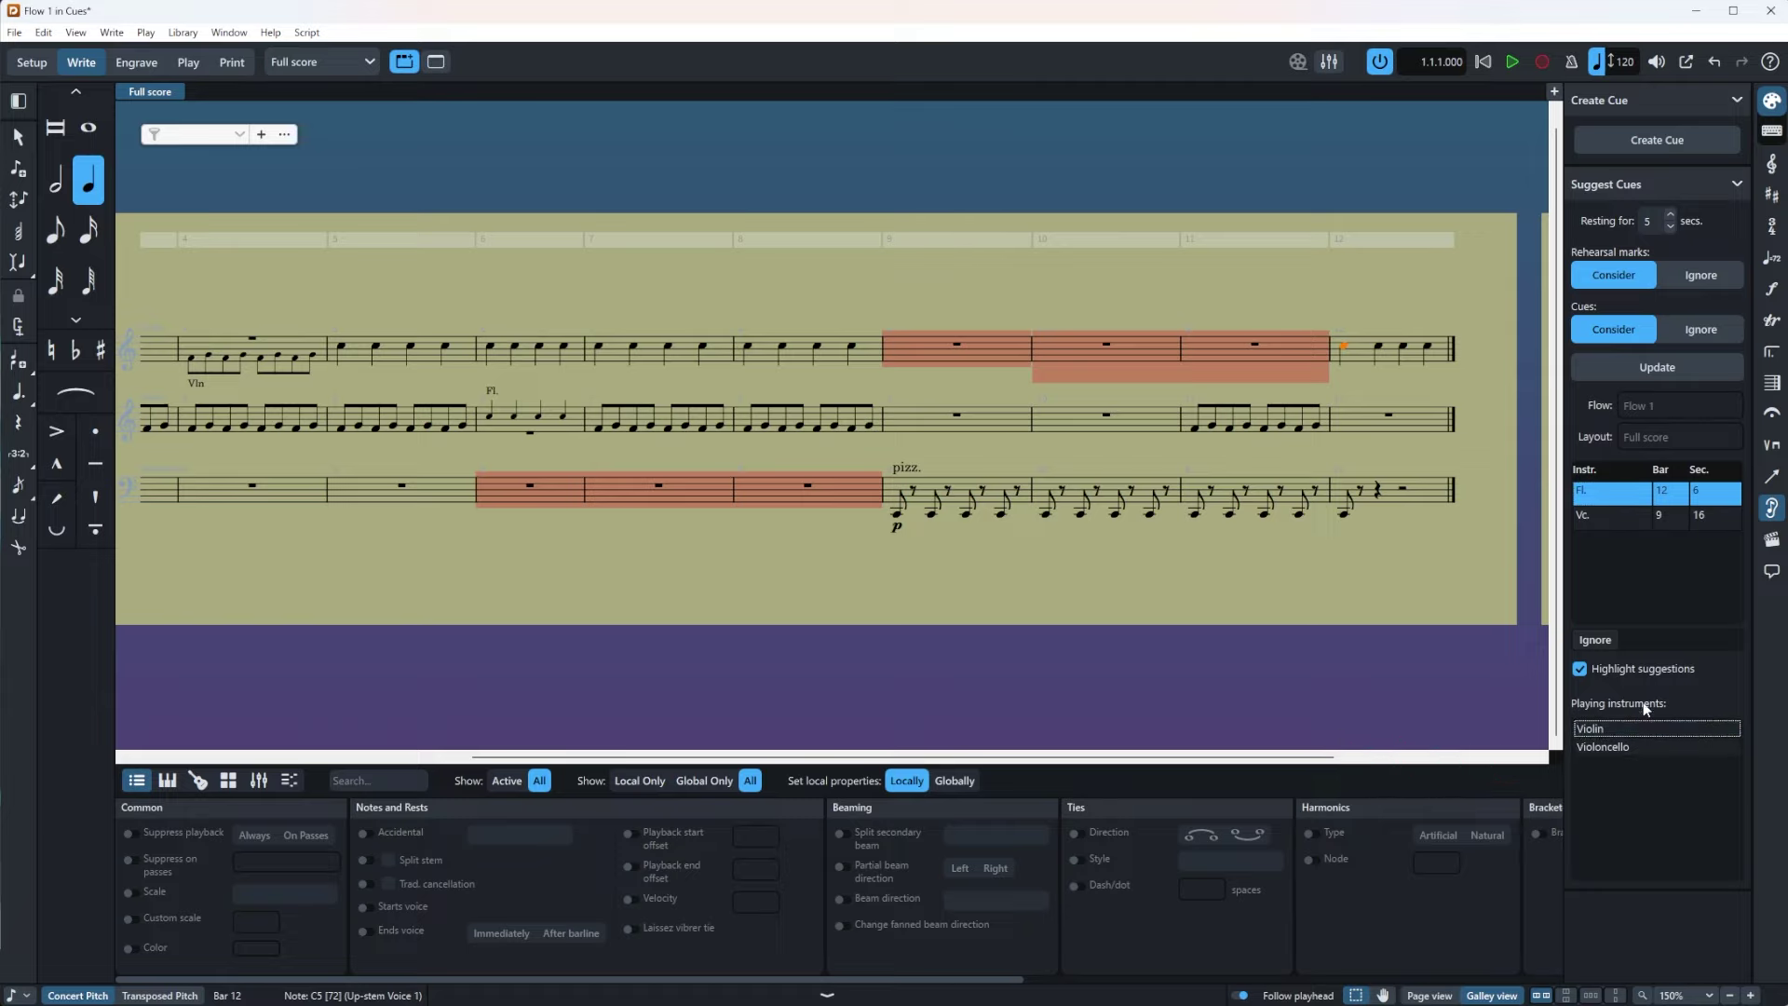
left_click(1631, 523)
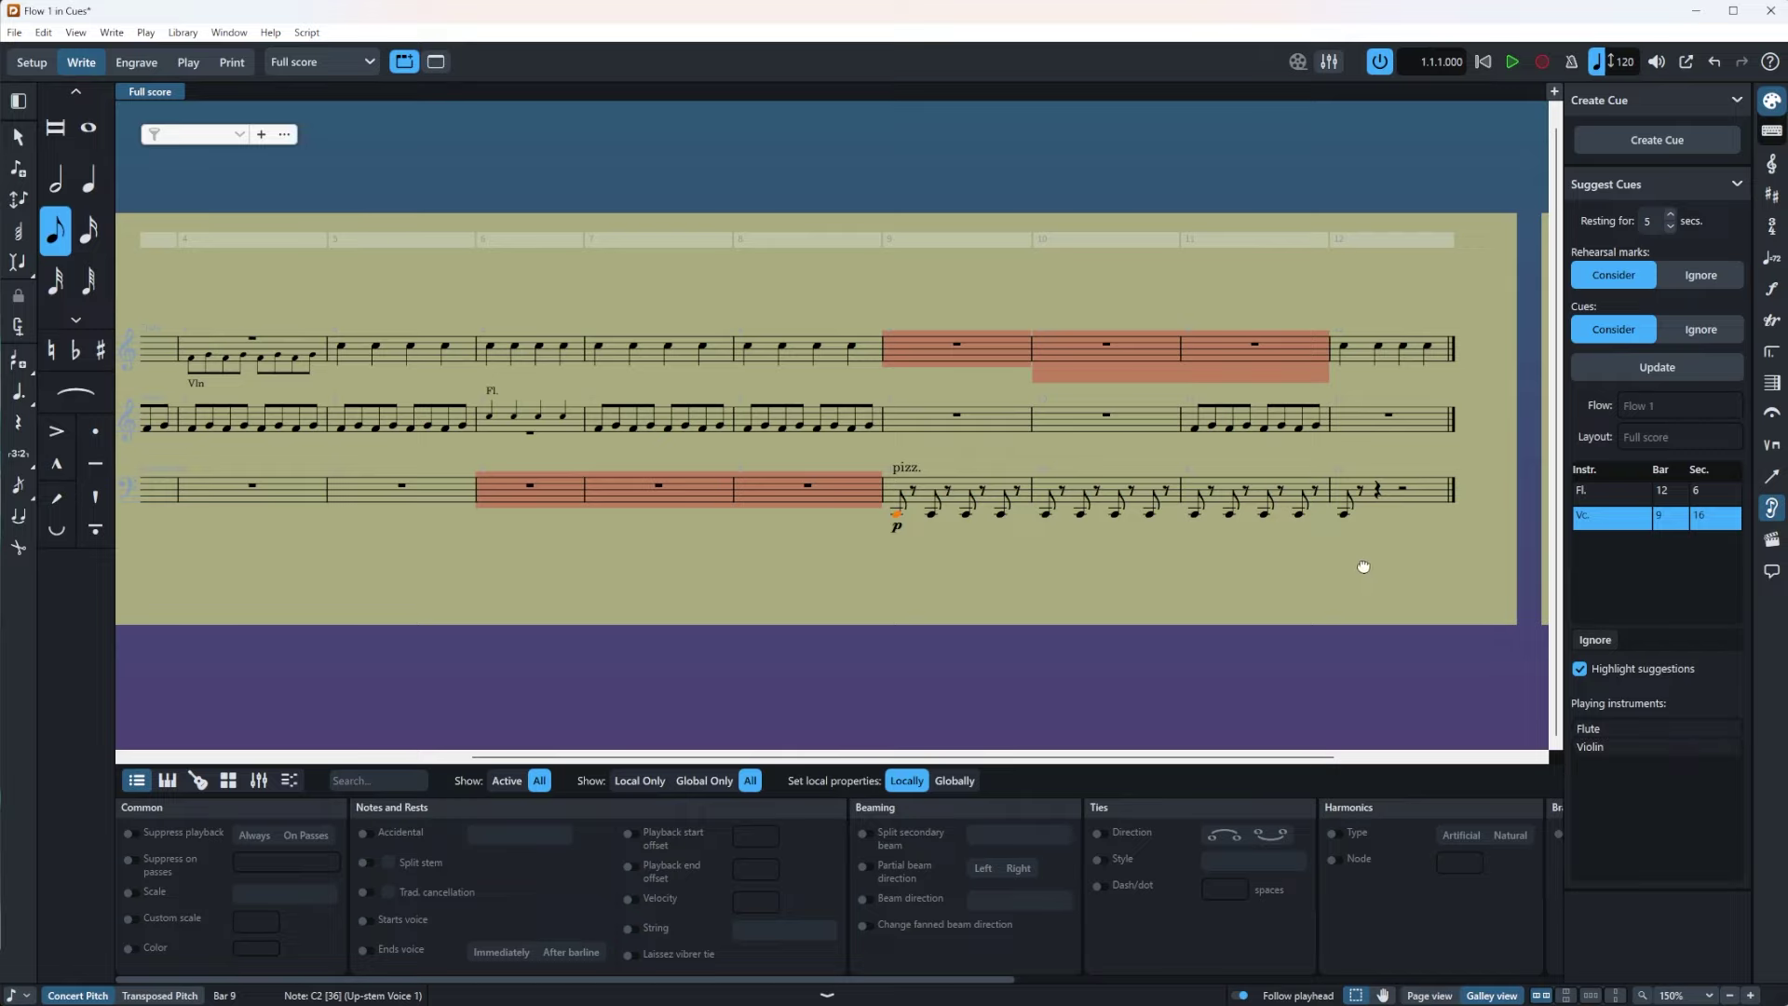
Step: Add rehearsal mark A at the flute rest in bar 11, dropping the flute cue suggestion
scroll(1304, 576, "right", 2)
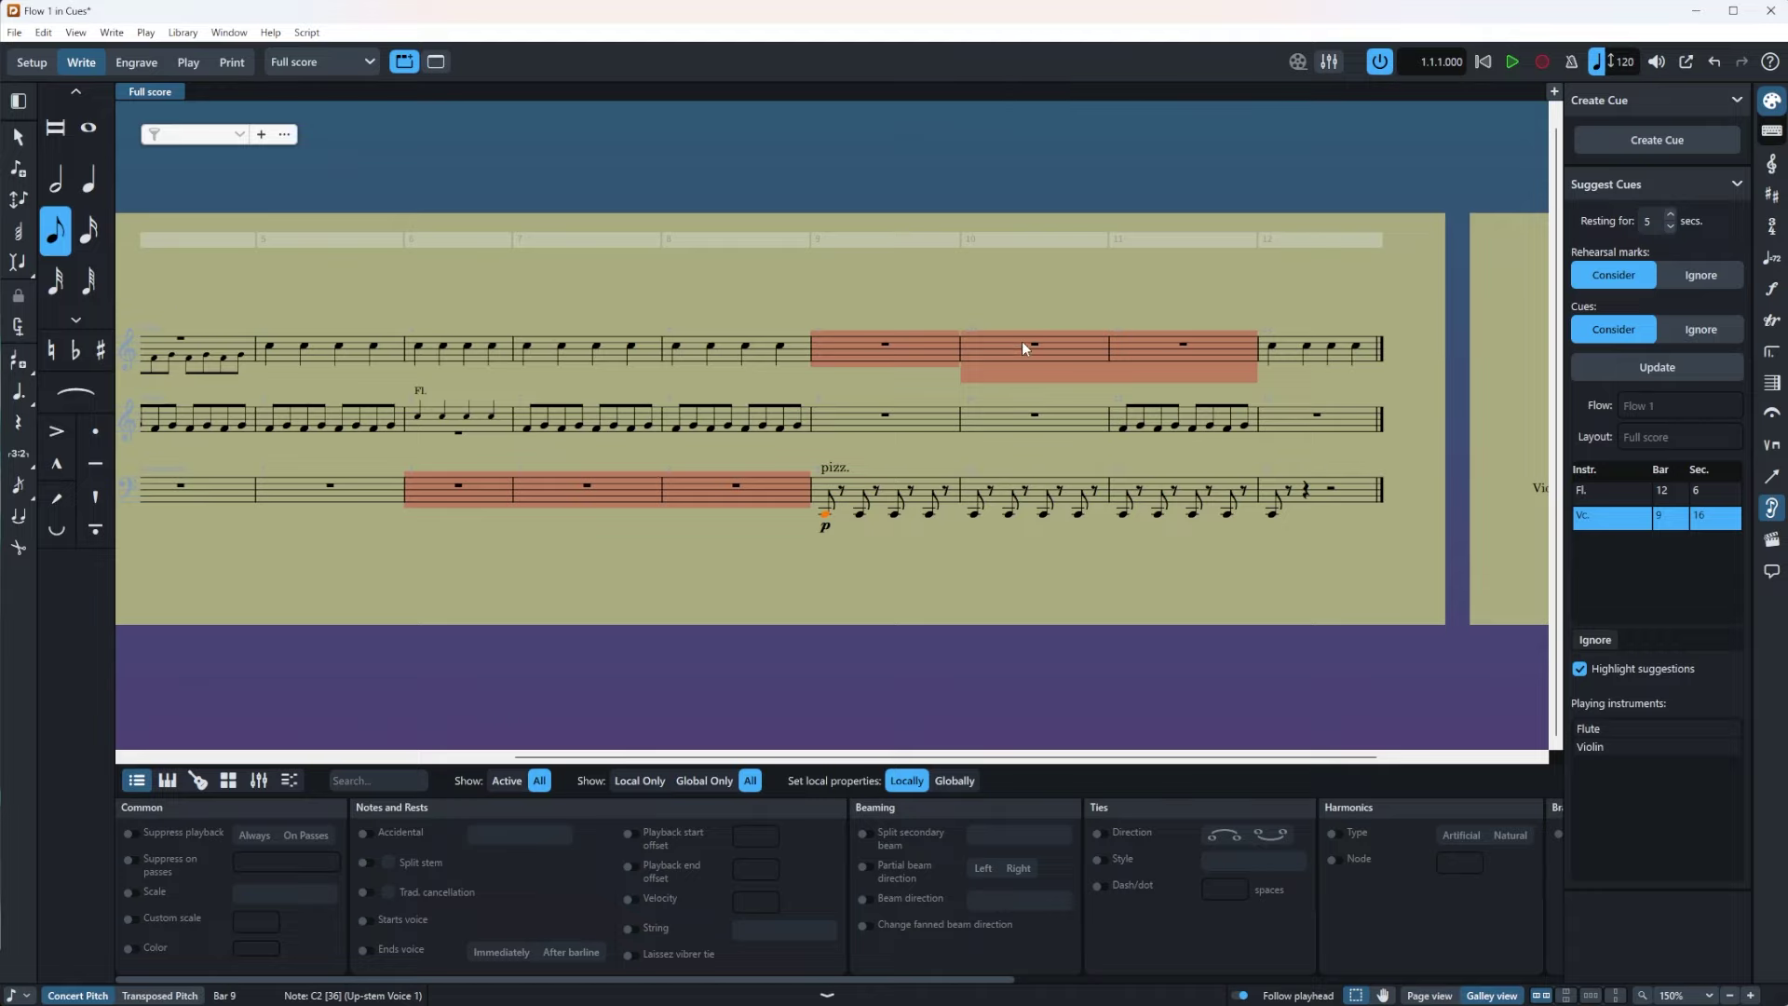
left_click(1142, 339)
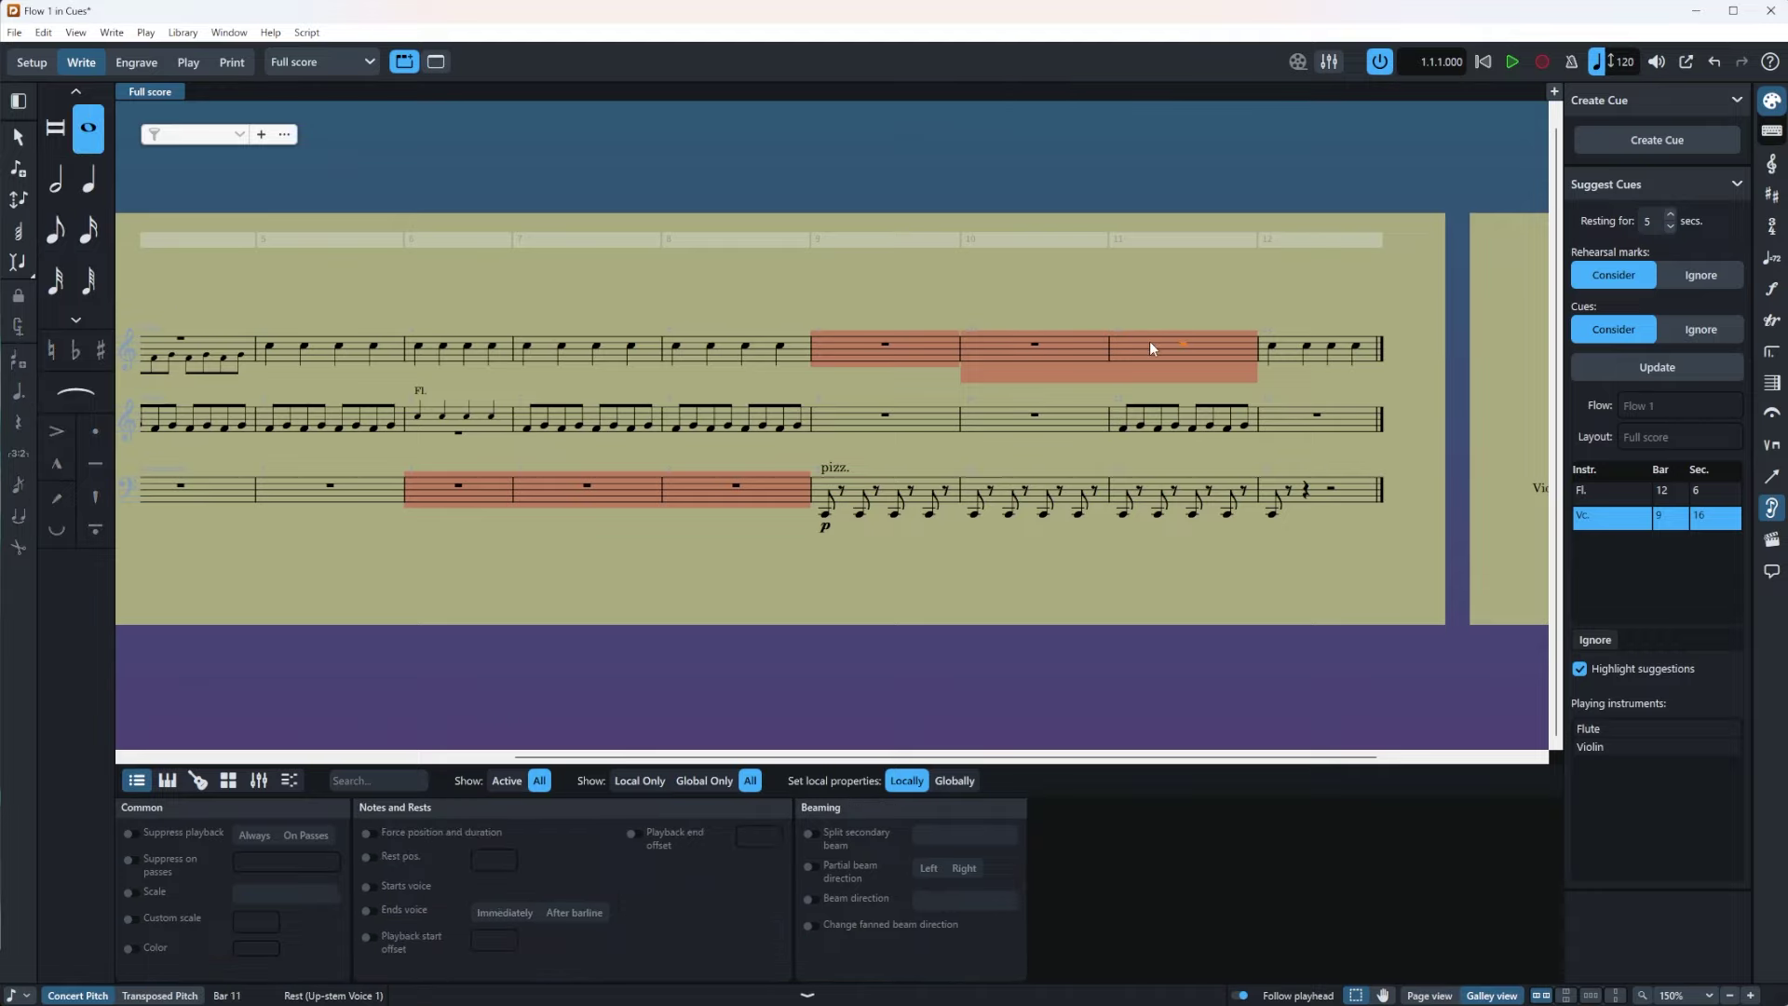
key("shift+a")
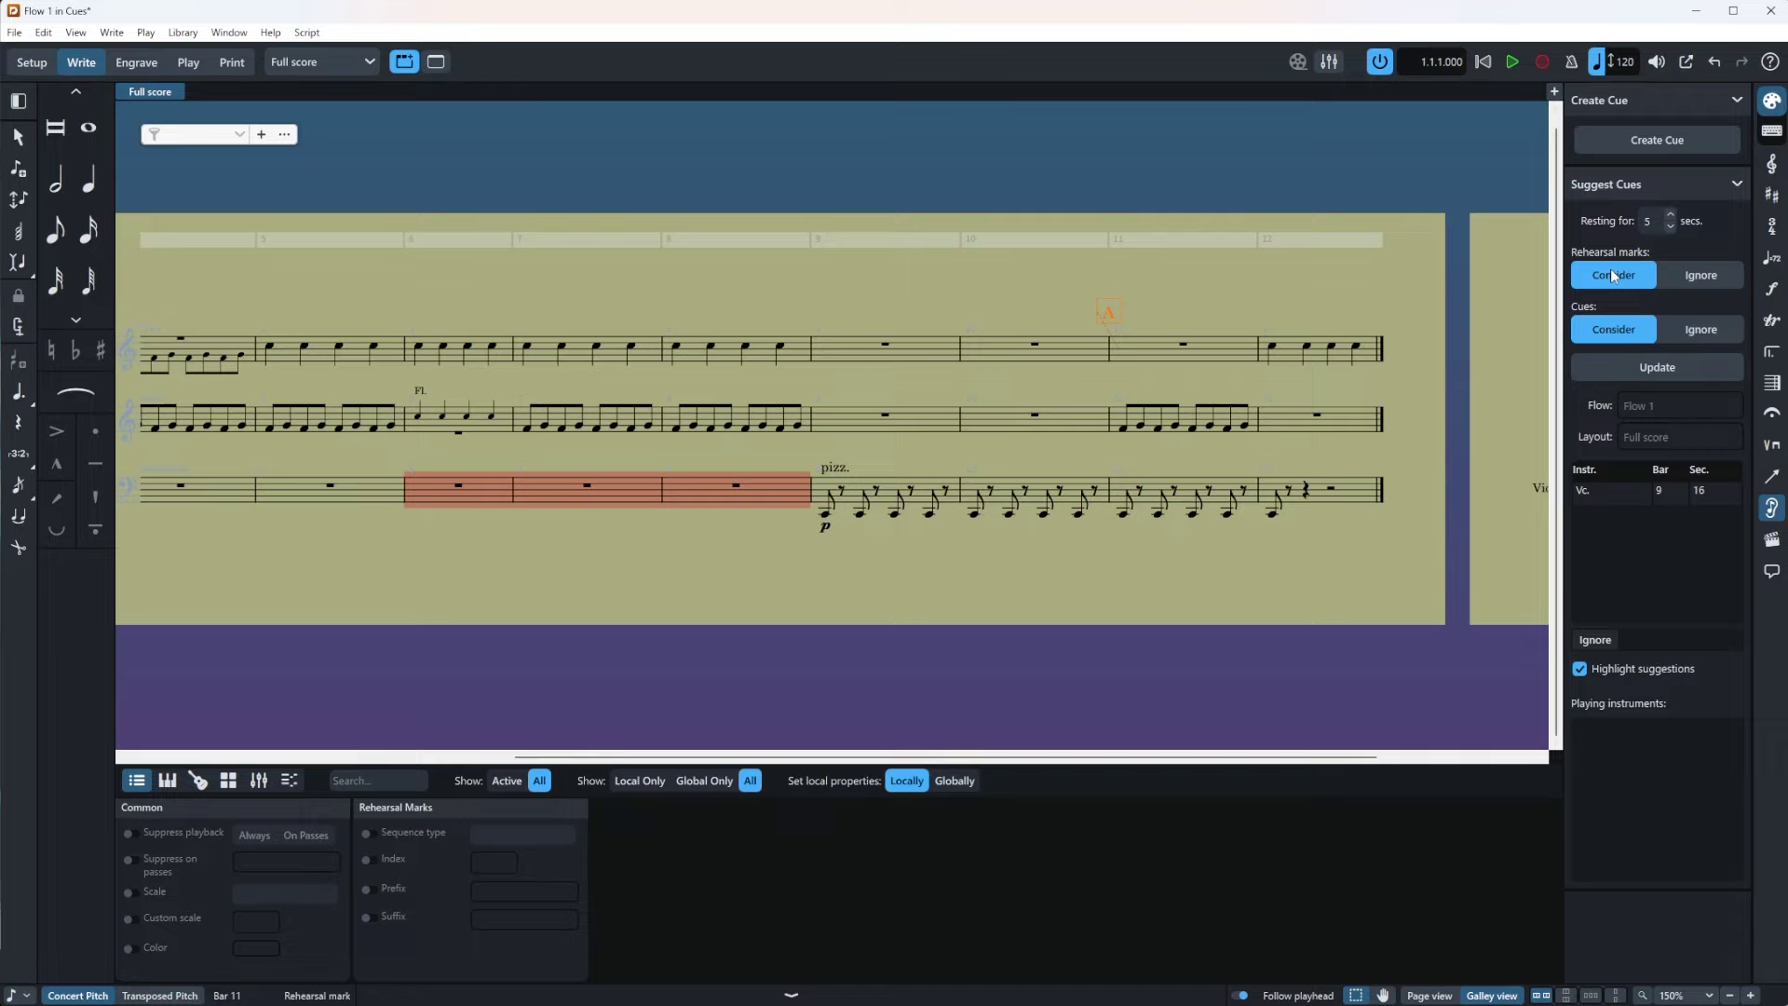
Step: Set cue suggestions to Ignore rehearsal marks and existing cues, restoring the Flute bar-12 suggestion
left_click(1701, 275)
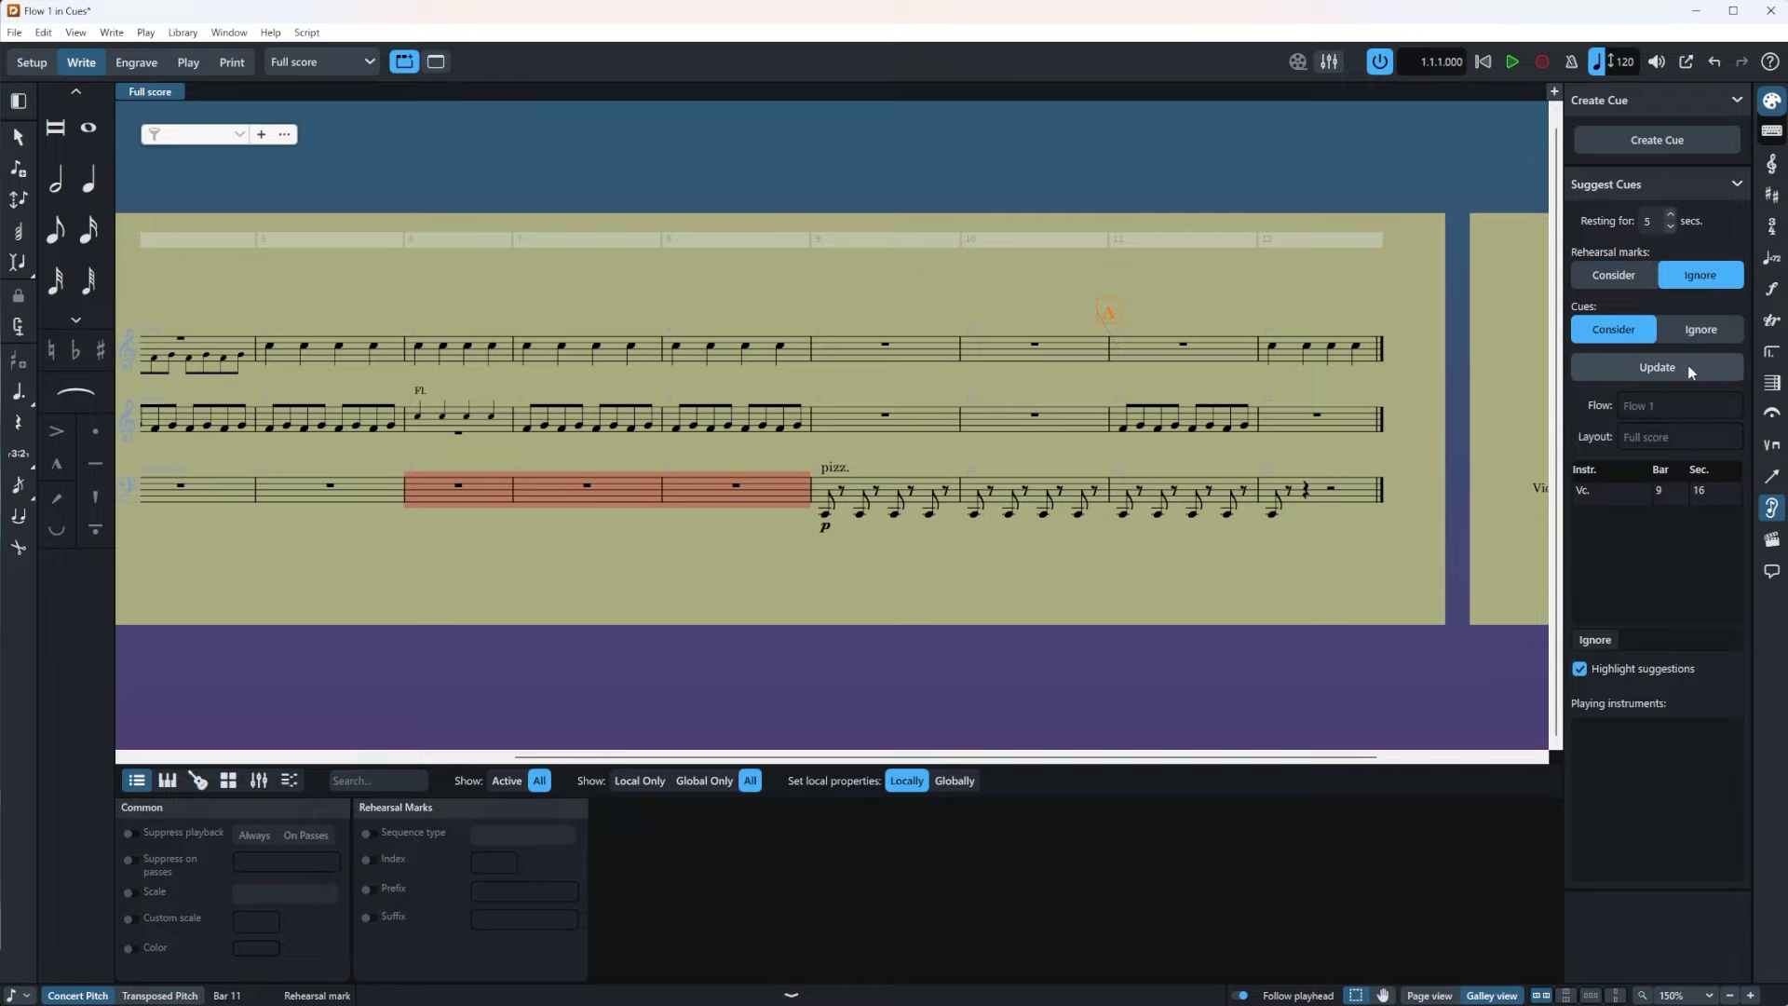
left_click(1688, 368)
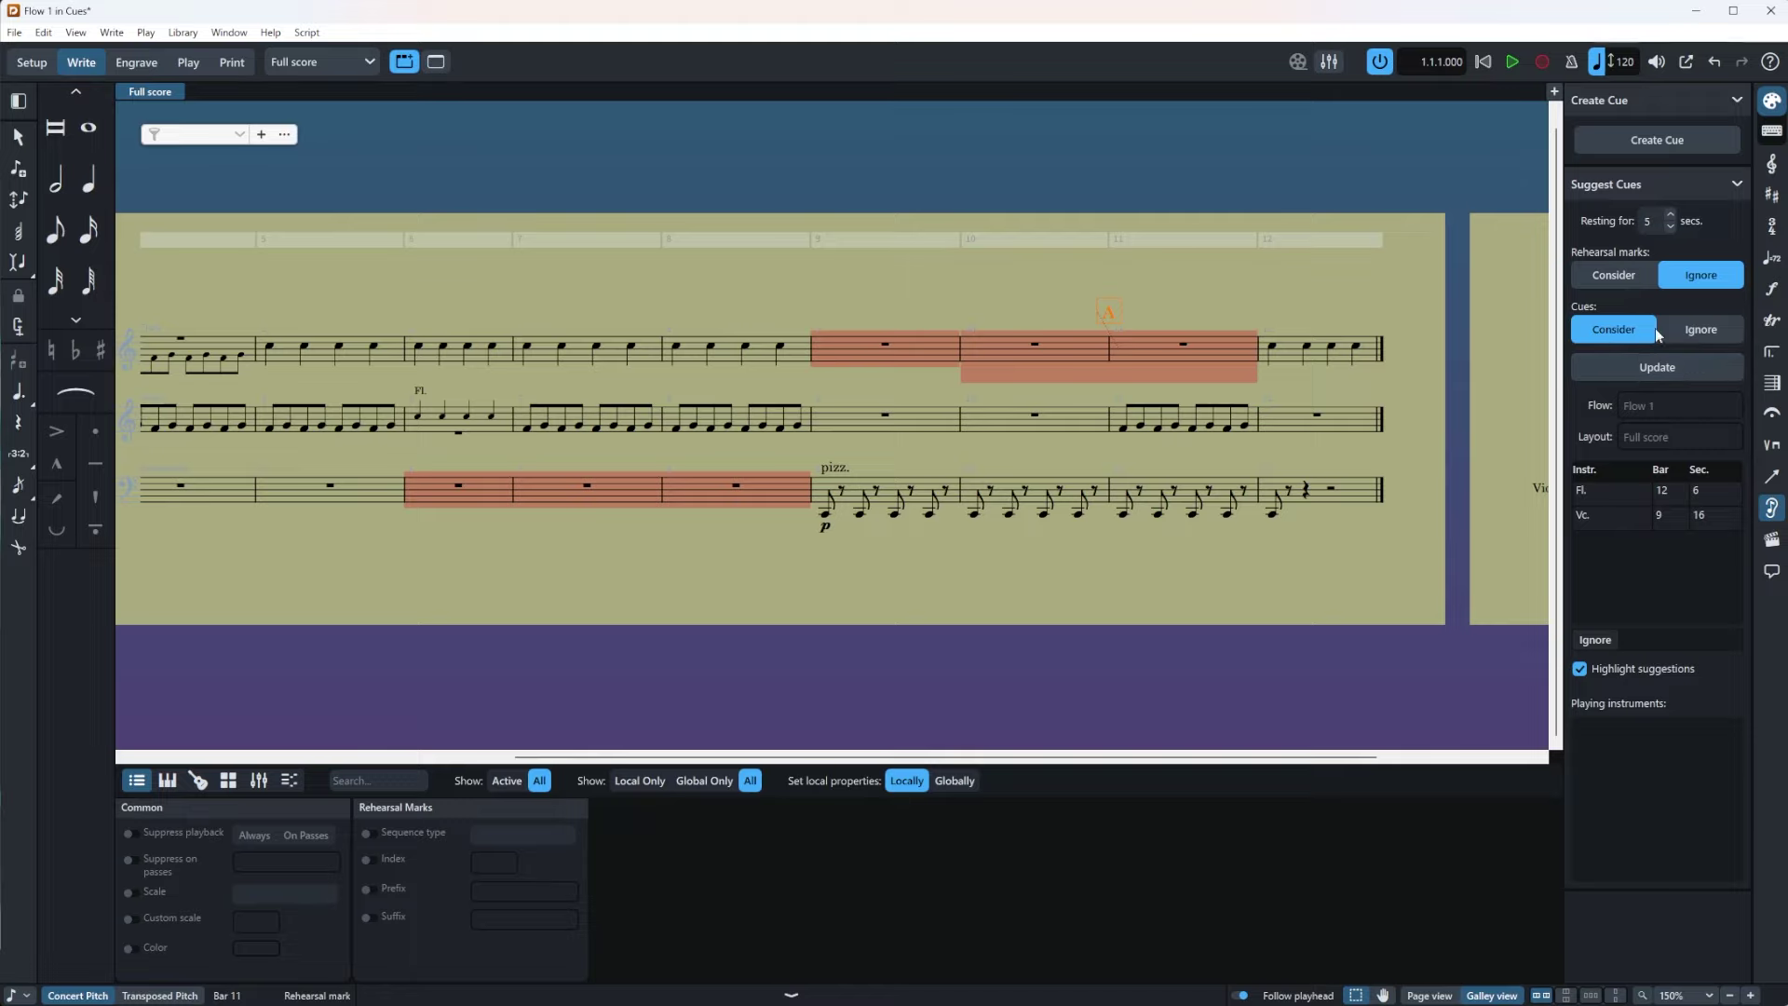
left_click(1697, 330)
left_click(1635, 328)
left_click(1697, 325)
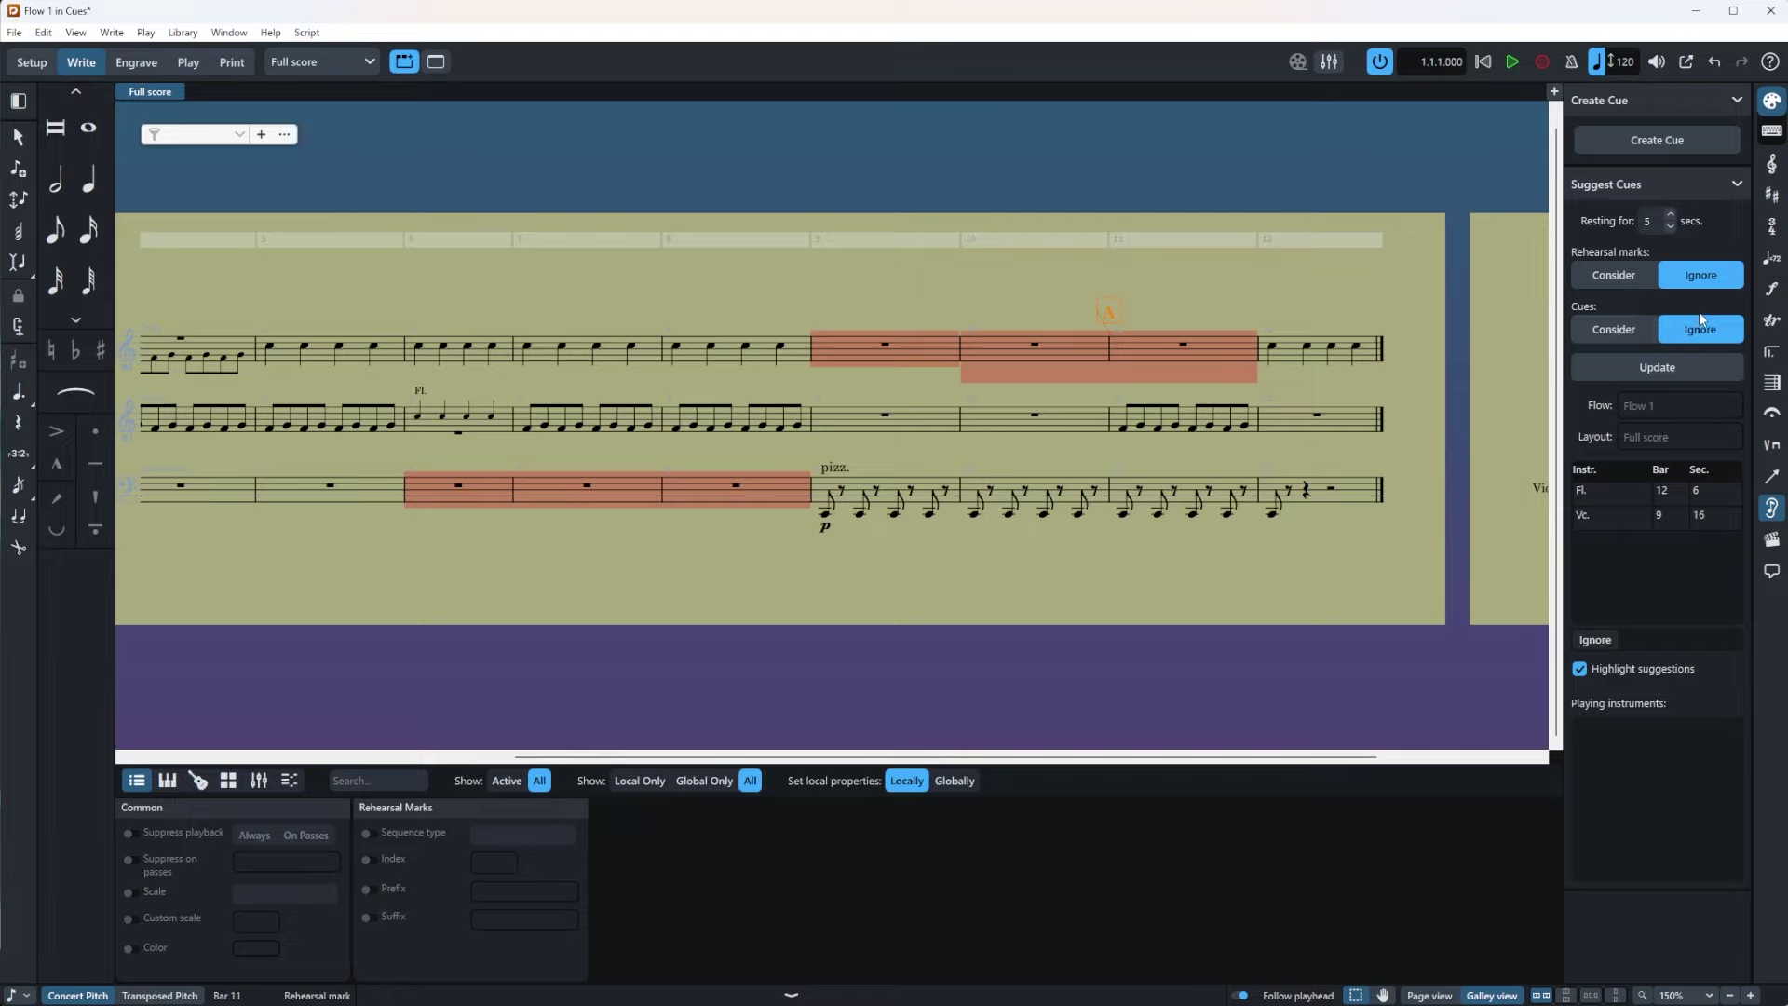